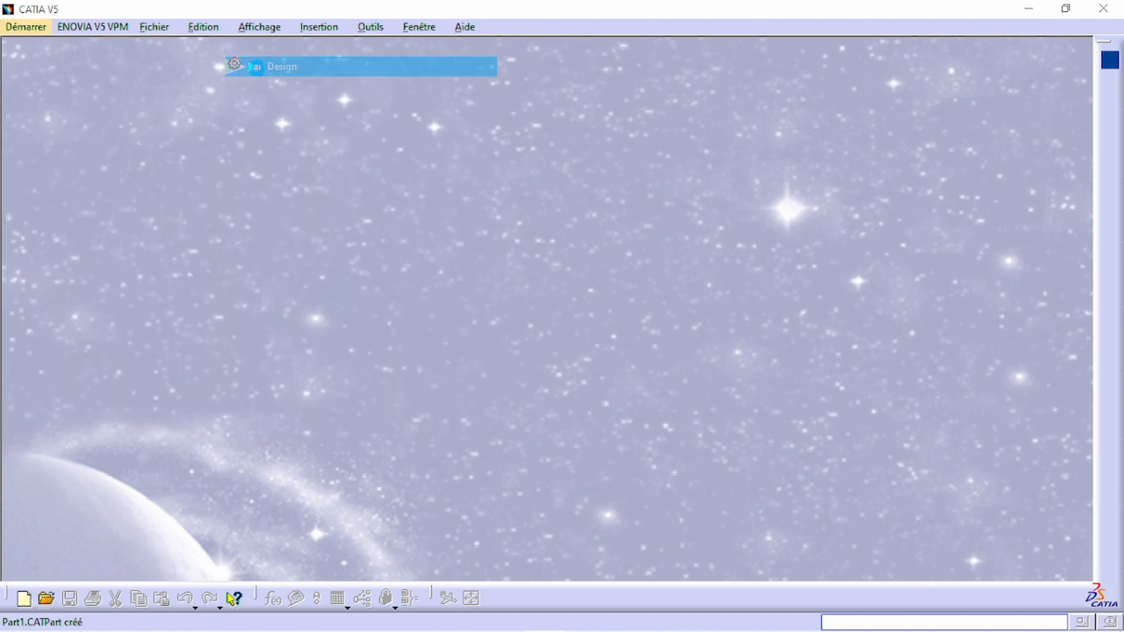
Create the new part and start a positioned sketch on its YZ plane.
click(976, 556)
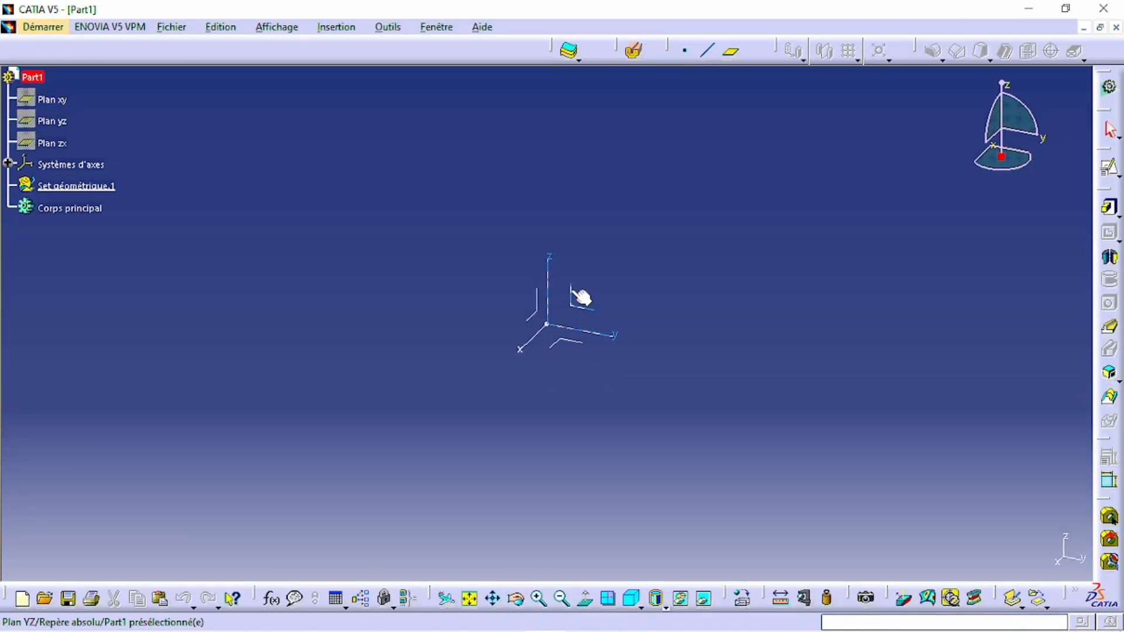
click(1110, 171)
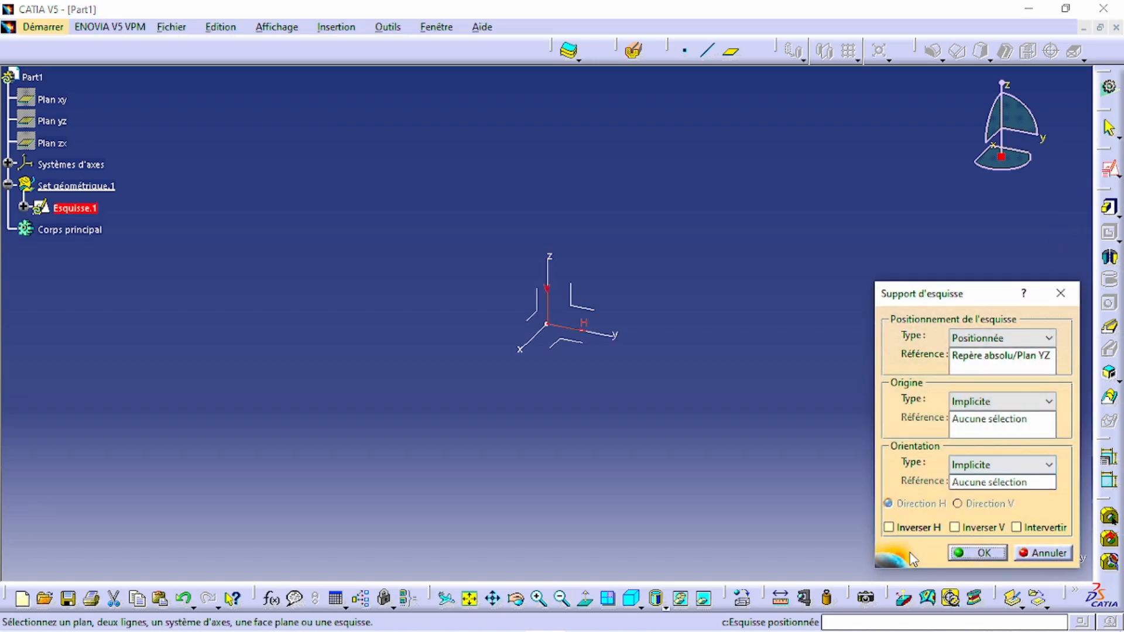
click(975, 557)
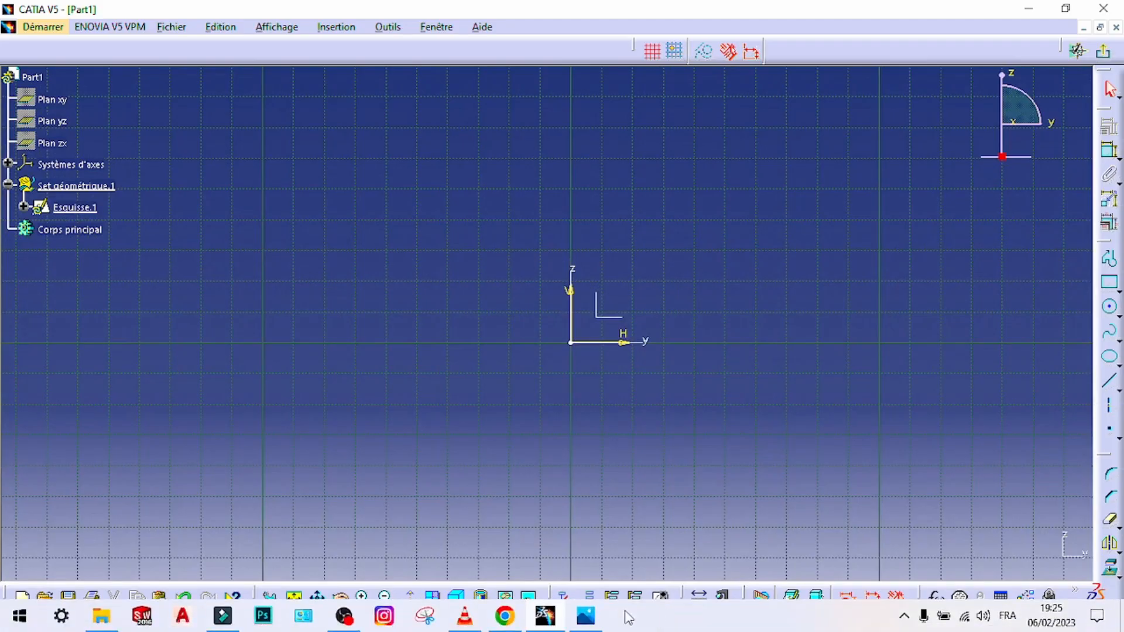
Check the reference drawing, and sketch a circle of about 13 mm radius at the origin and one of about 12 mm radius on the positive horizontal axis.
click(600, 616)
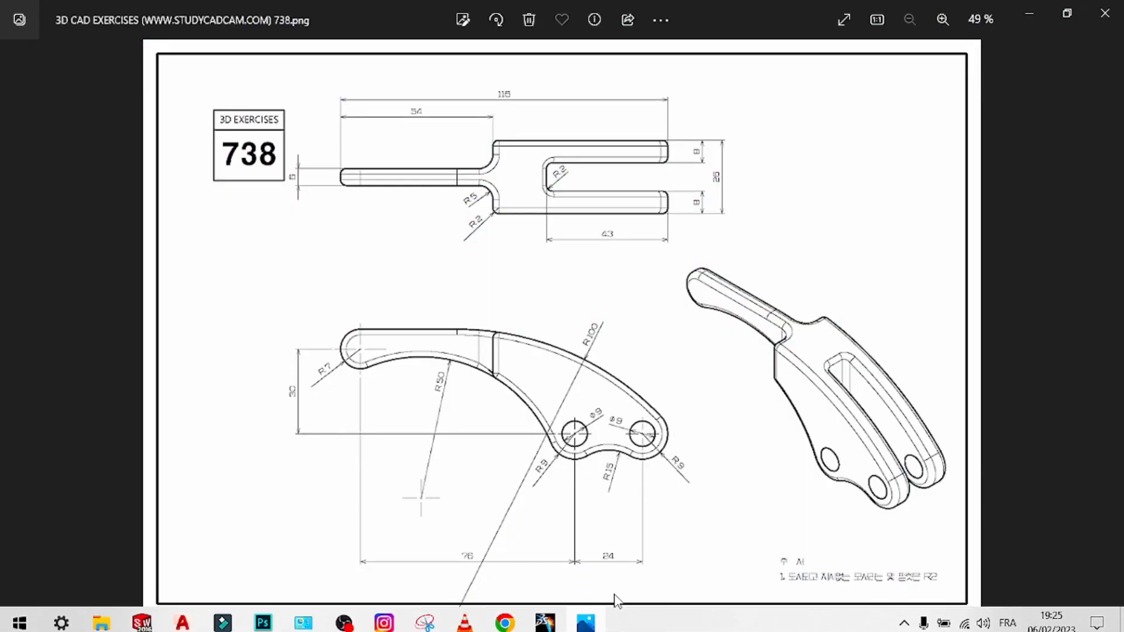
click(585, 616)
click(1111, 308)
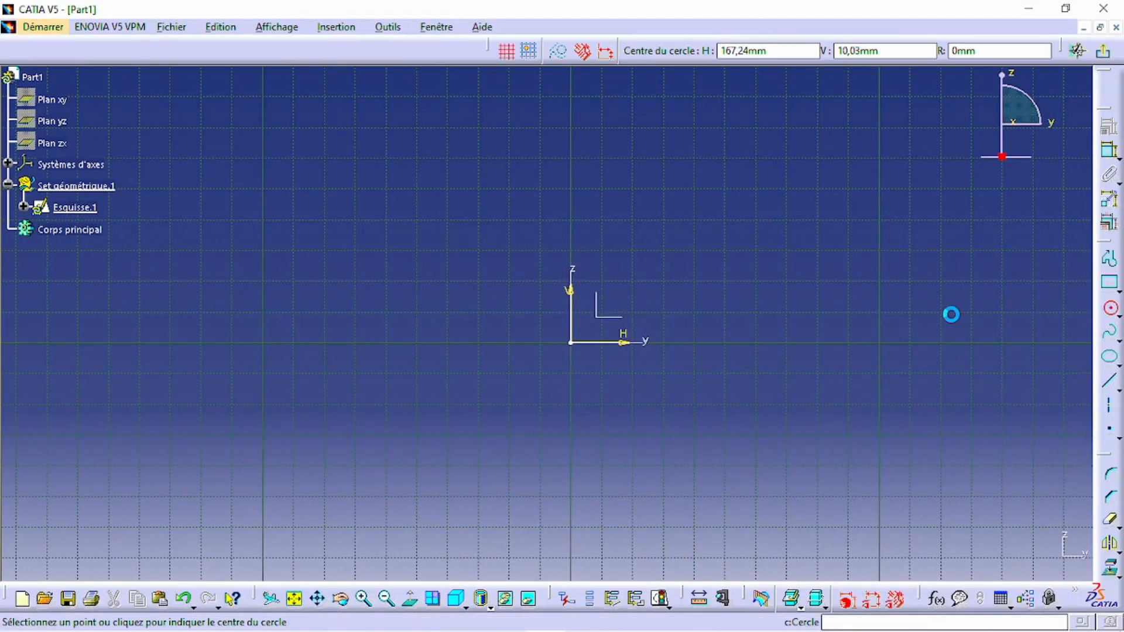
click(546, 310)
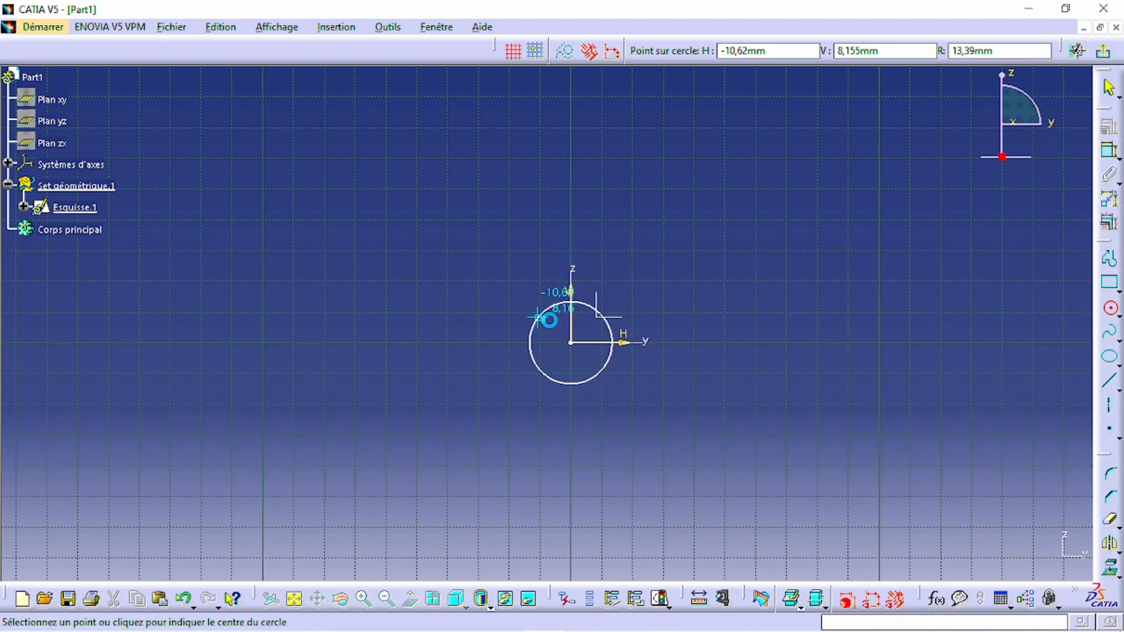
click(753, 343)
click(759, 378)
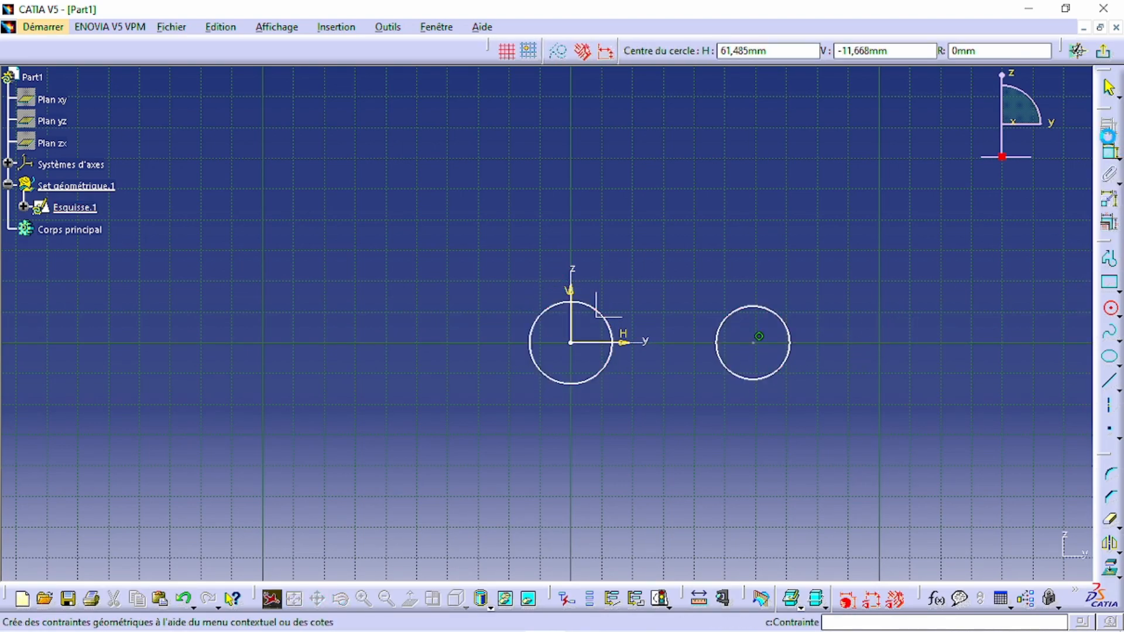
Dimension the radius of the circle beside the origin and set it to 9 mm.
click(1110, 151)
click(764, 314)
click(848, 249)
double_click(845, 251)
click(884, 517)
click(878, 527)
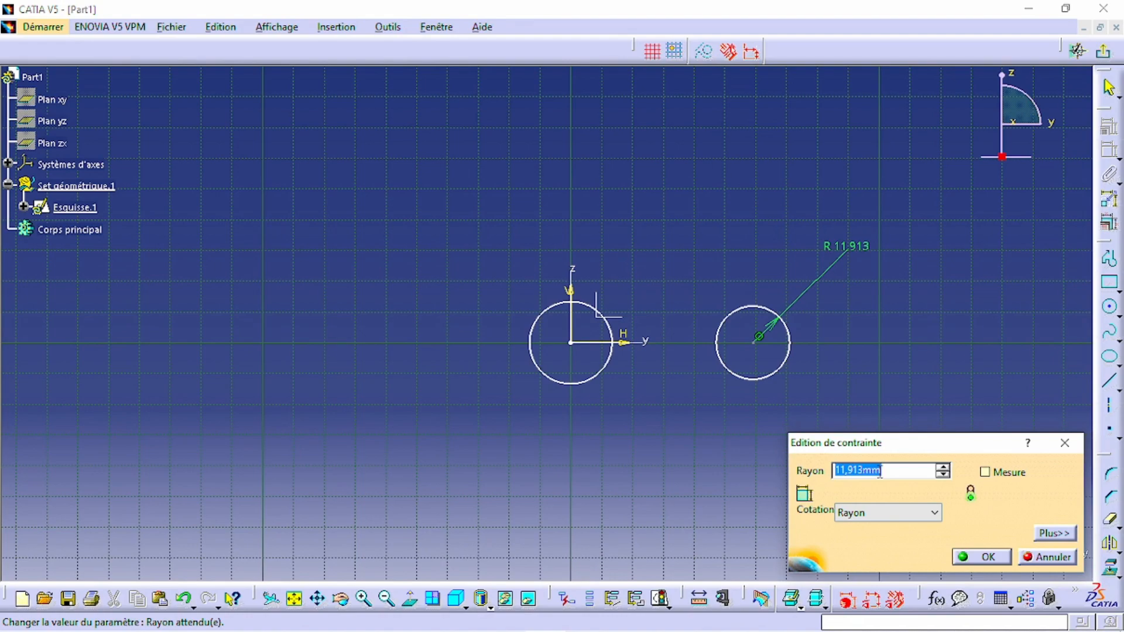
key(Return)
Dimension the horizontal distance between the two circle centres and set it to 24 mm.
click(755, 341)
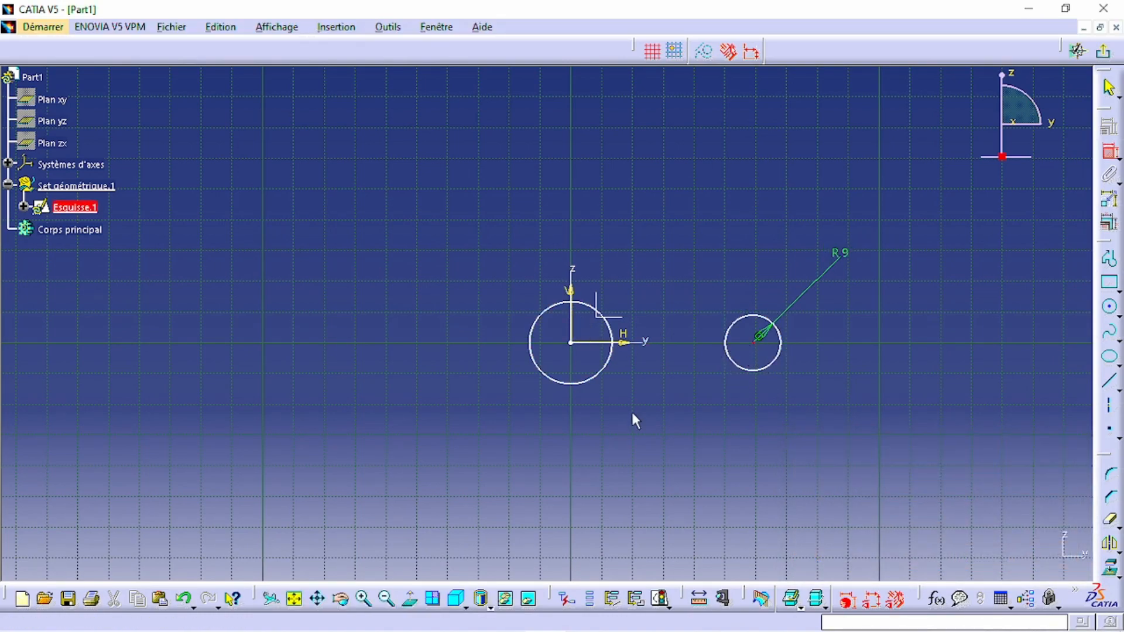
click(572, 341)
click(642, 431)
double_click(643, 430)
text(24)
key(Return)
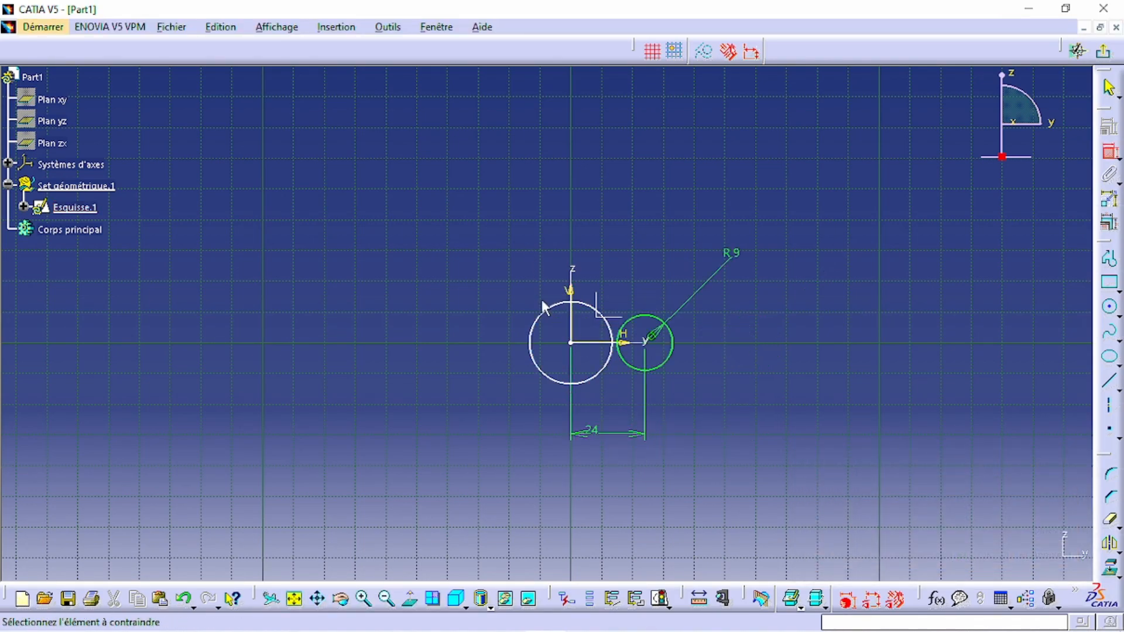
Dimension the radius of the circle at the origin and set it to 9 mm.
click(559, 303)
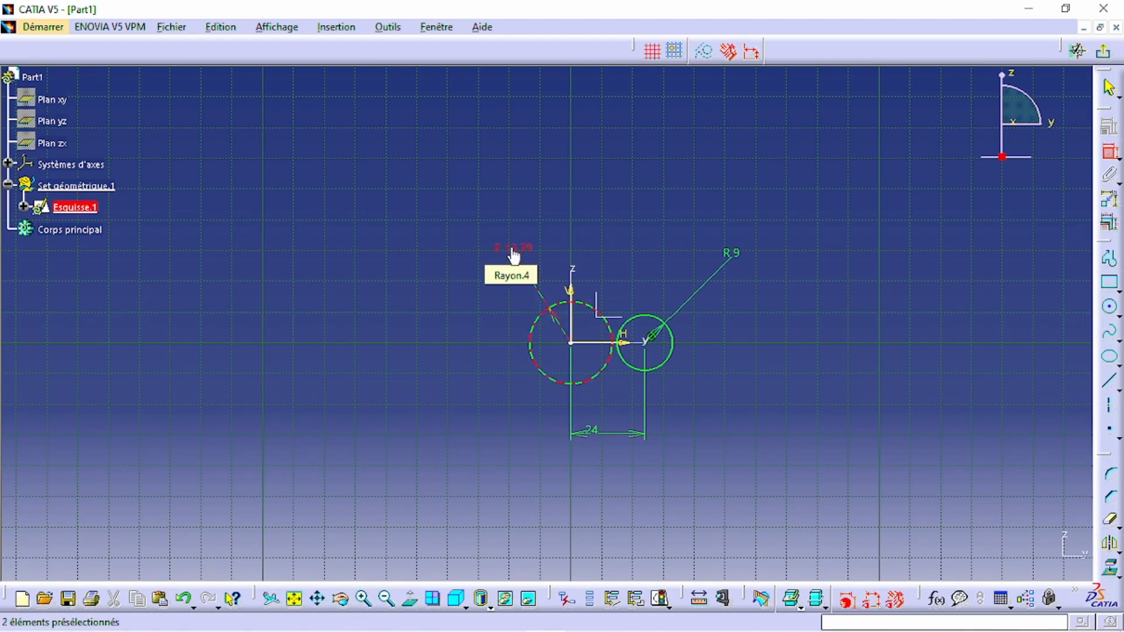
click(514, 256)
double_click(513, 249)
text(9)
key(Return)
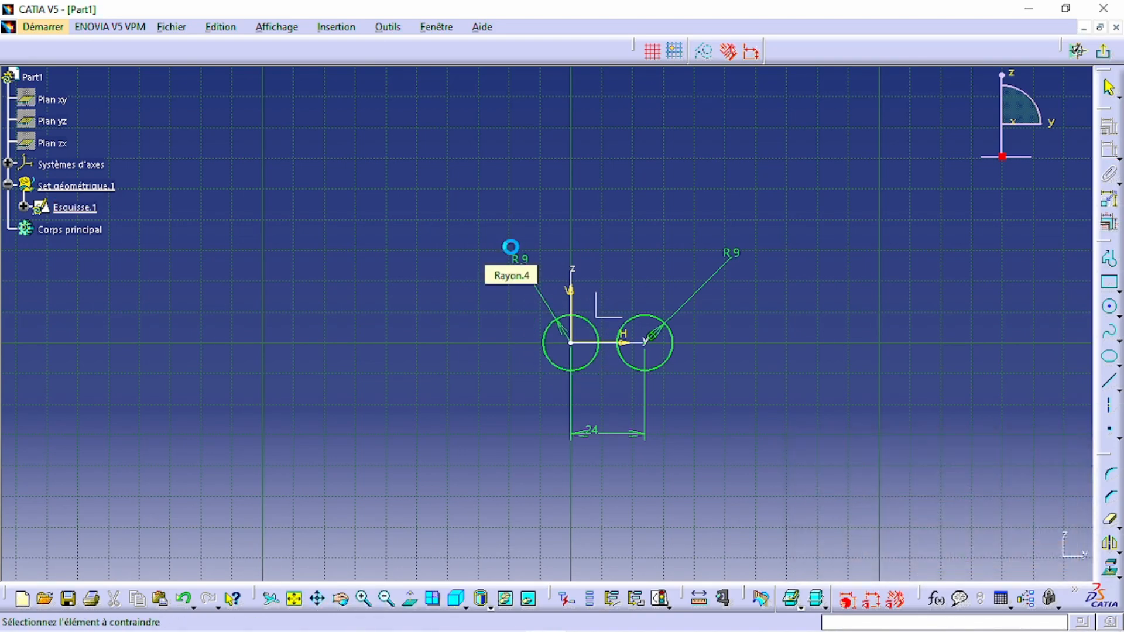
Sketch a third circle of about 8 mm radius well to the upper left of the origin.
middle_drag(633, 389, 638, 341)
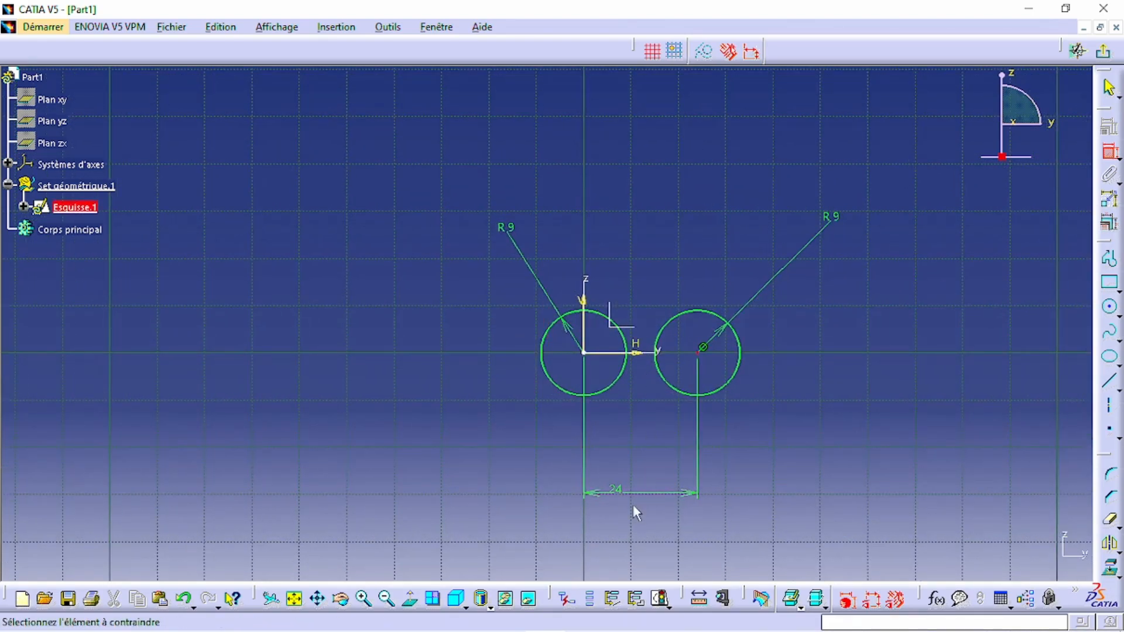
mouse_move(755, 399)
middle_down()
mouse_move(746, 402)
mouse_move(758, 437)
mouse_move(711, 368)
middle_up()
click(1110, 306)
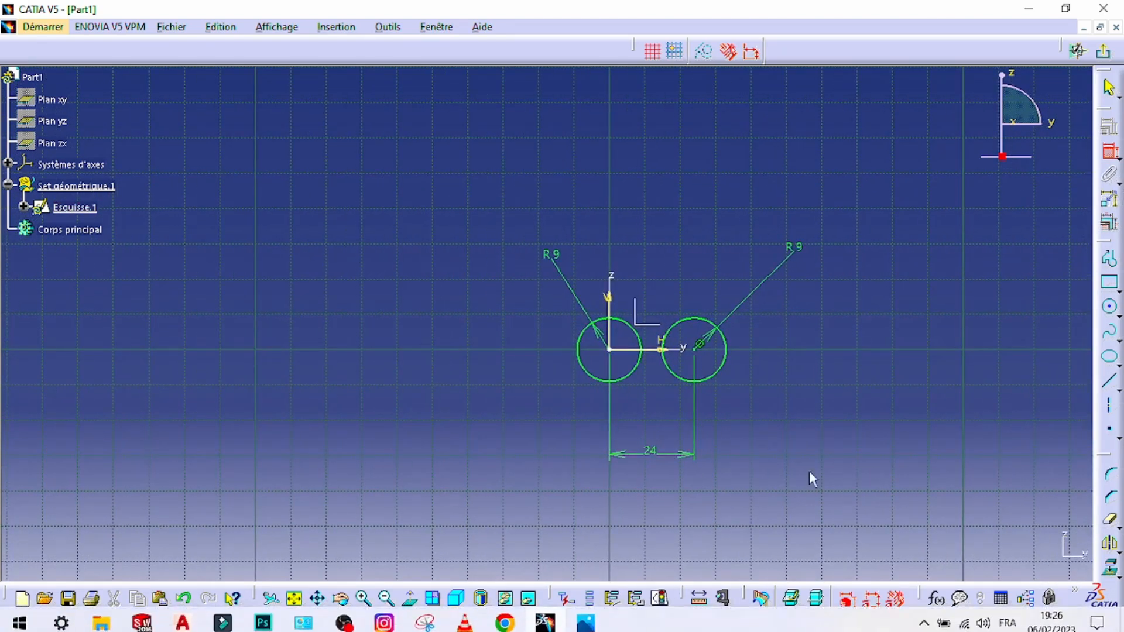
middle_drag(398, 294, 507, 316)
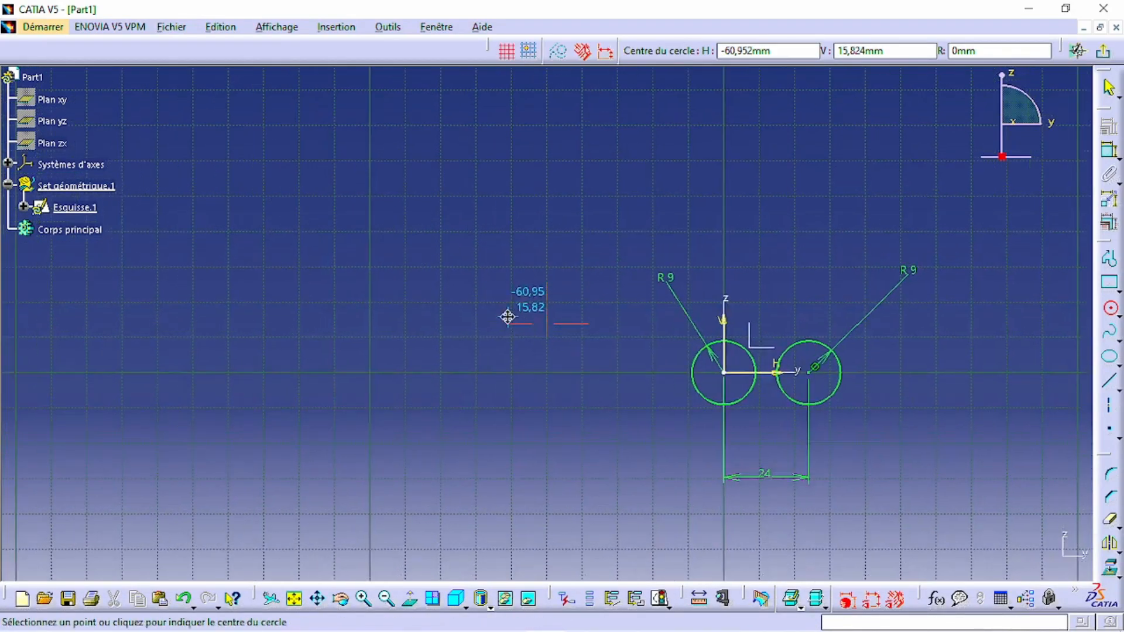
click(341, 245)
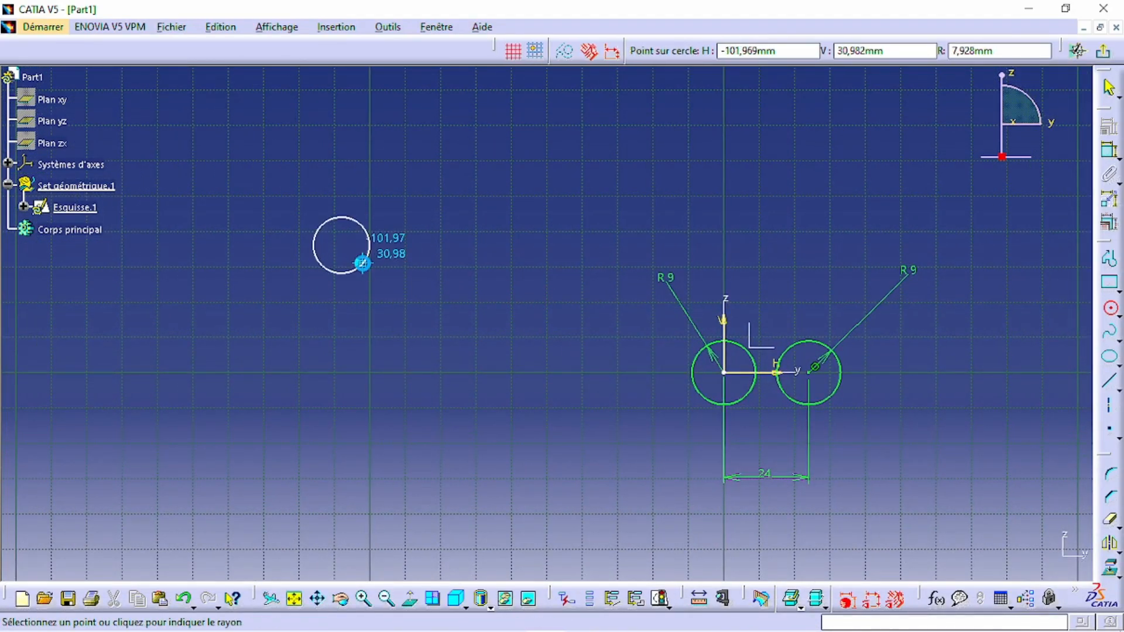
click(363, 263)
Check the reference drawing and constrain the third circle's centre 30 mm above the horizontal axis.
click(1110, 151)
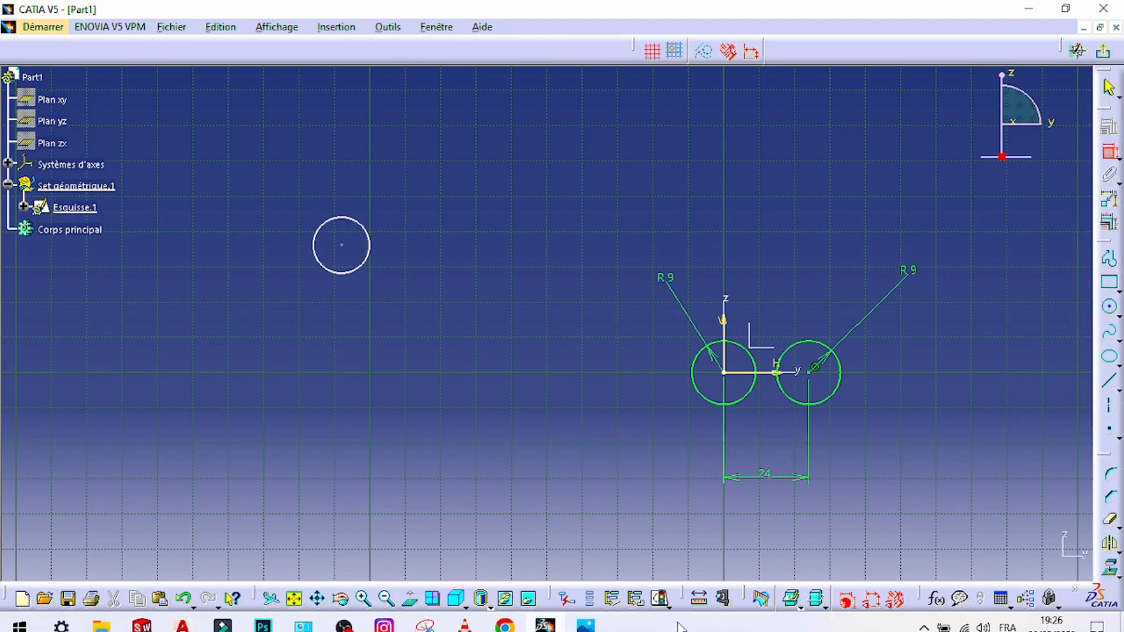
click(587, 616)
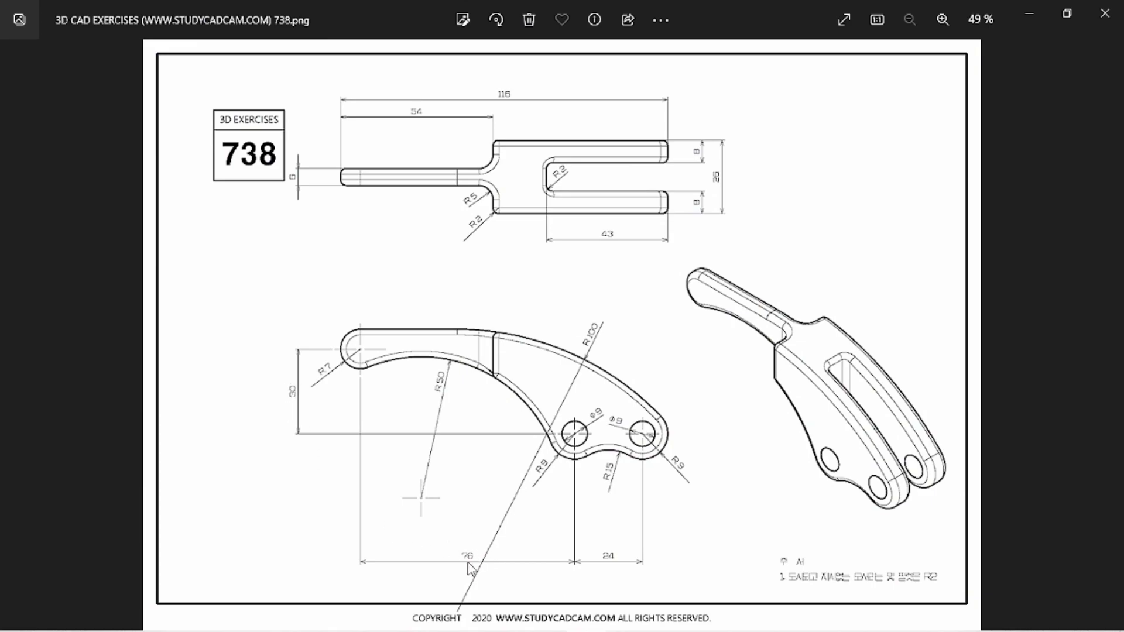
scroll(468, 565, up, 4)
scroll(439, 570, down, 4)
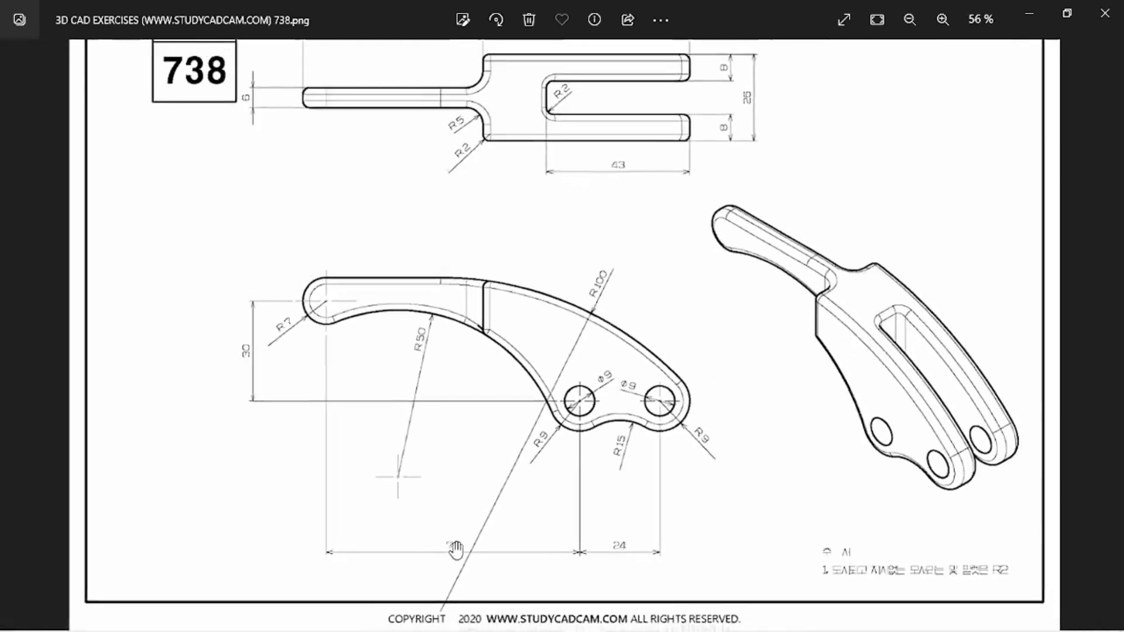
click(597, 621)
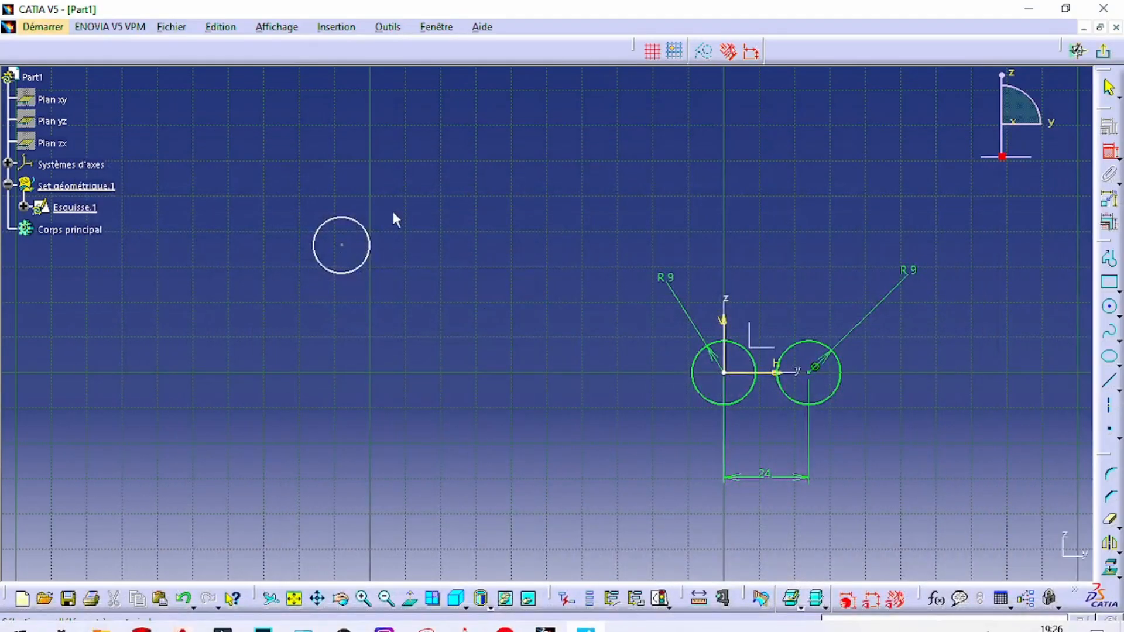
click(344, 245)
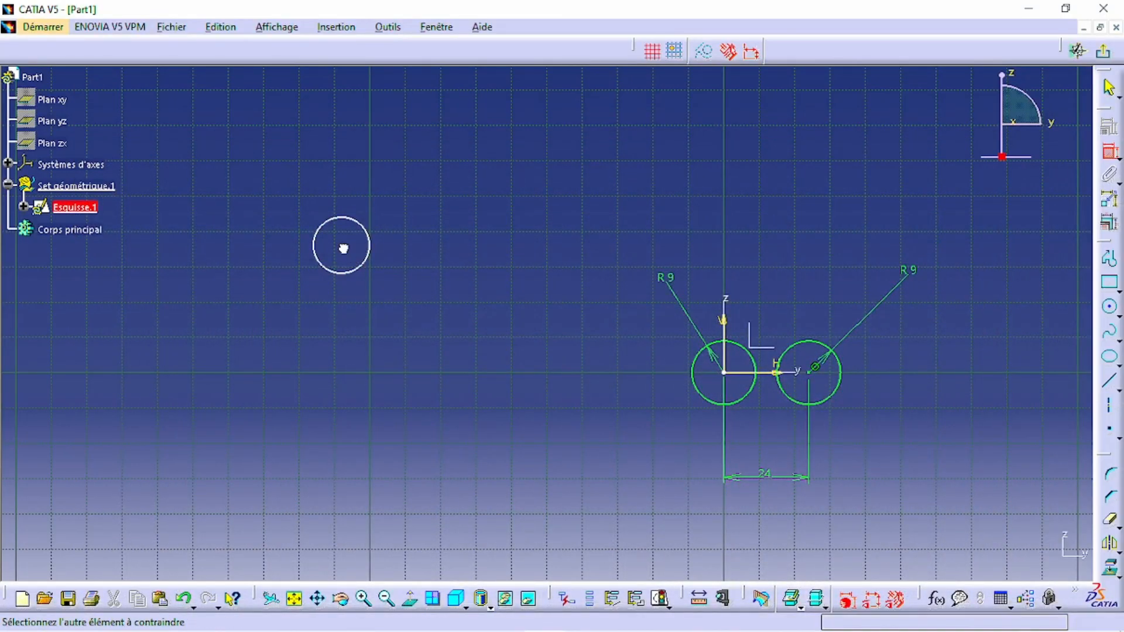
click(776, 375)
click(204, 294)
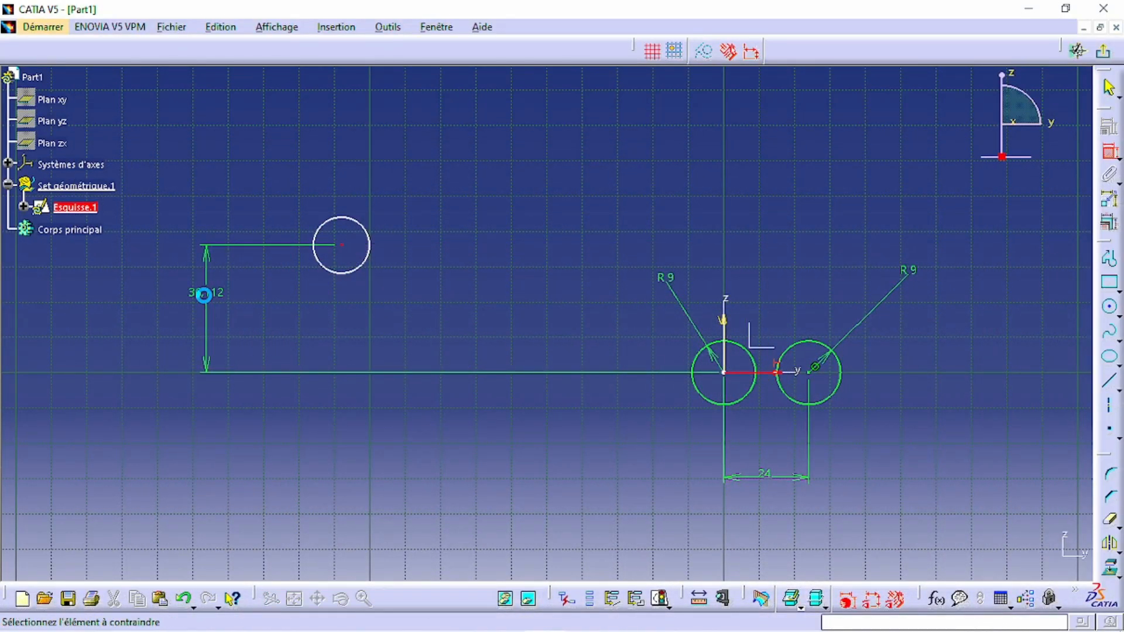
double_click(204, 295)
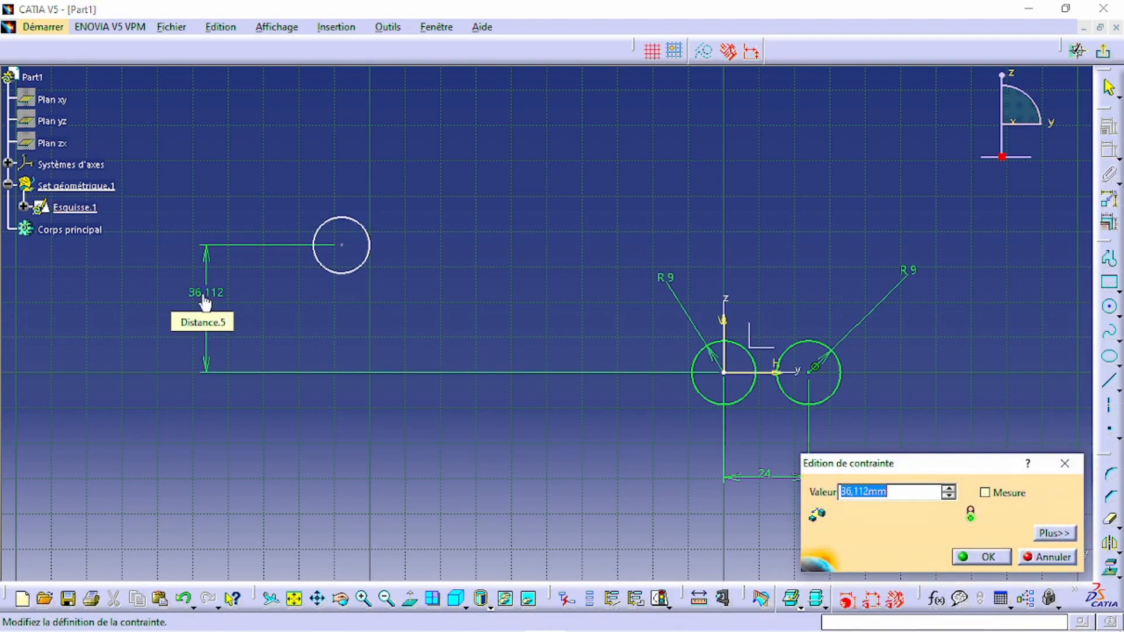
key(Return)
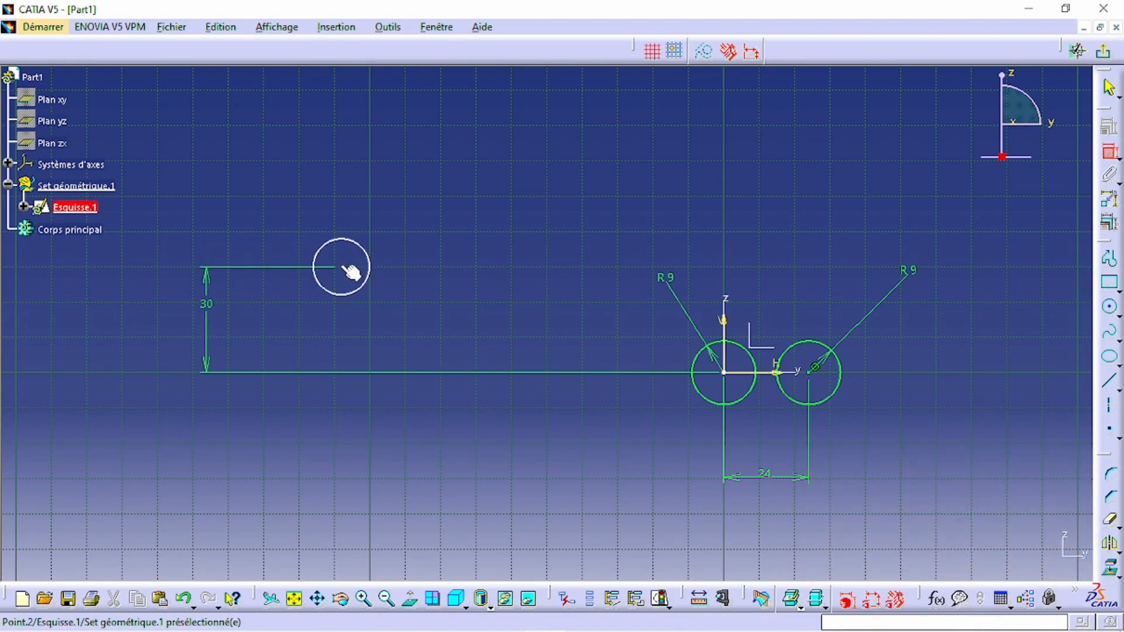
Constrain the third circle's centre 76 mm horizontally from the vertical axis.
click(726, 318)
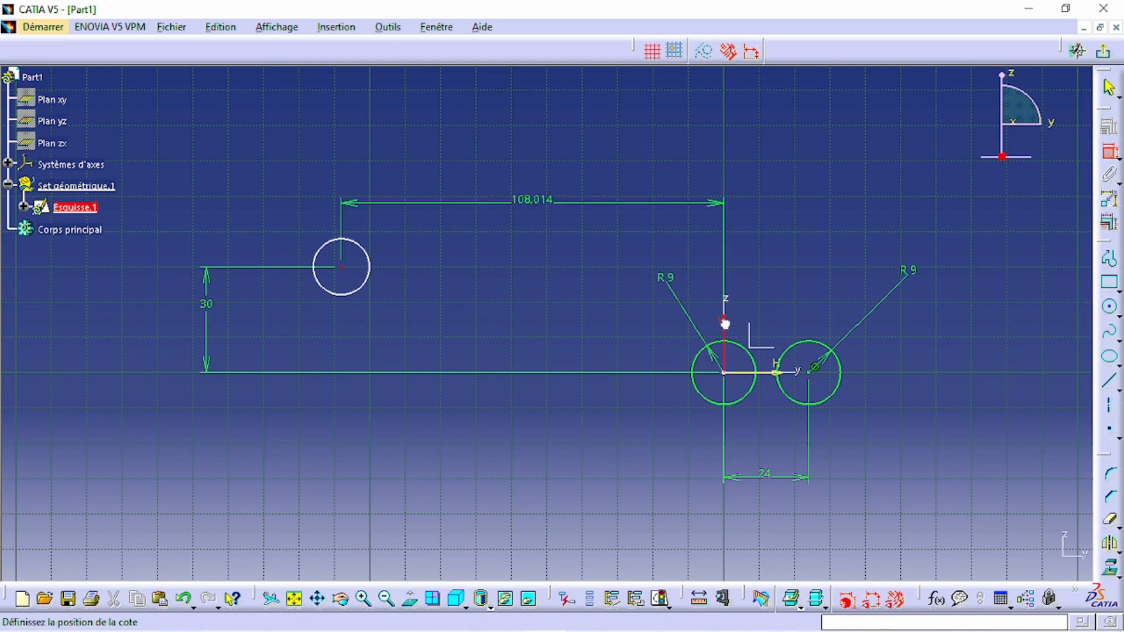
click(544, 478)
double_click(544, 480)
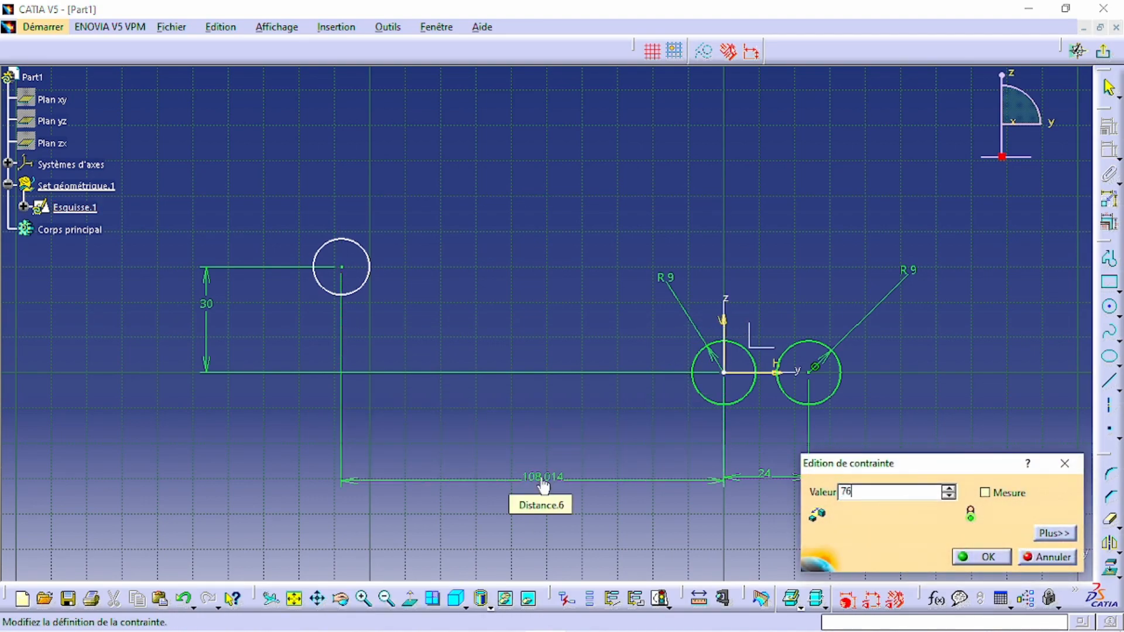
key(Return)
Dimension the third circle's radius and set it to 7 mm.
click(468, 245)
click(343, 216)
double_click(343, 217)
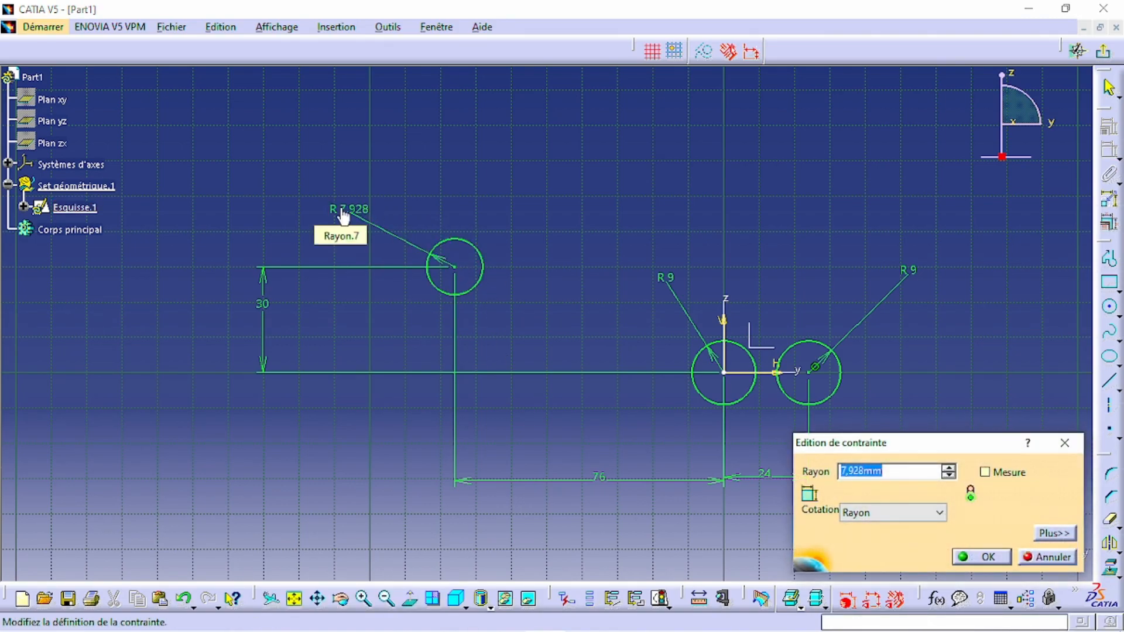
text(7)
key(Return)
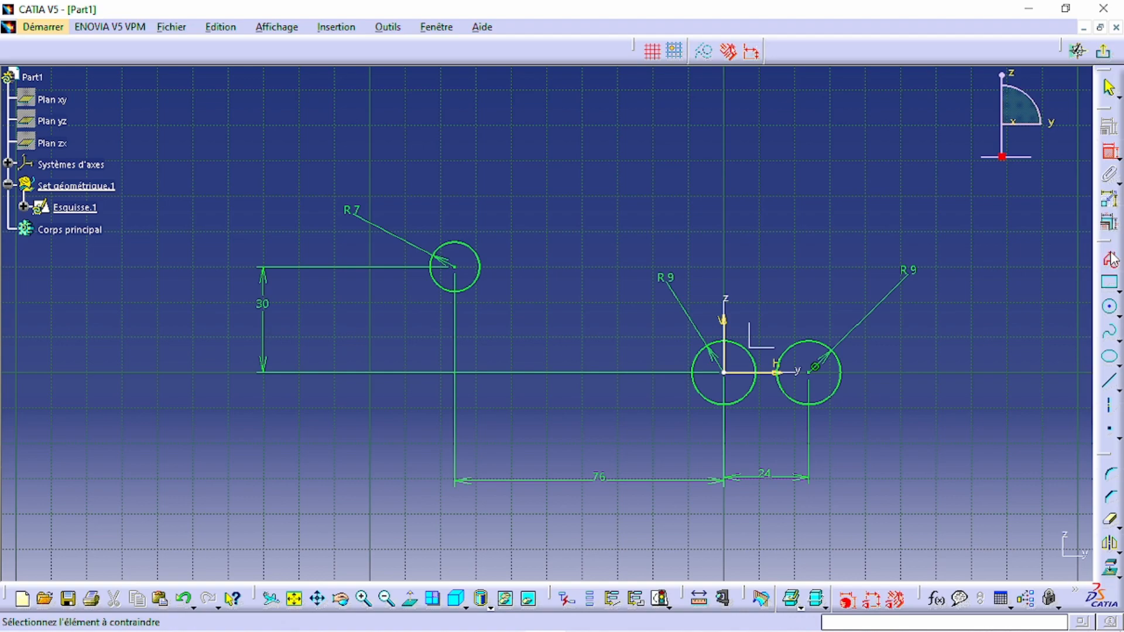
Draw a horizontal profile line from the top of the 7 mm radius circle toward the two 9 mm radius circles.
click(1110, 259)
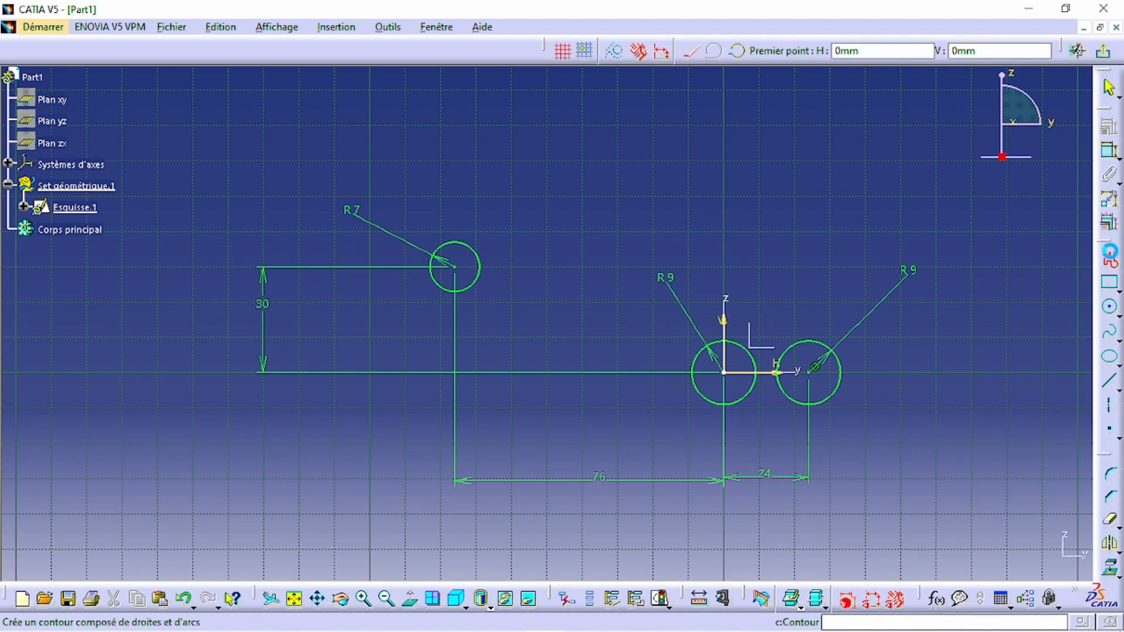
click(452, 242)
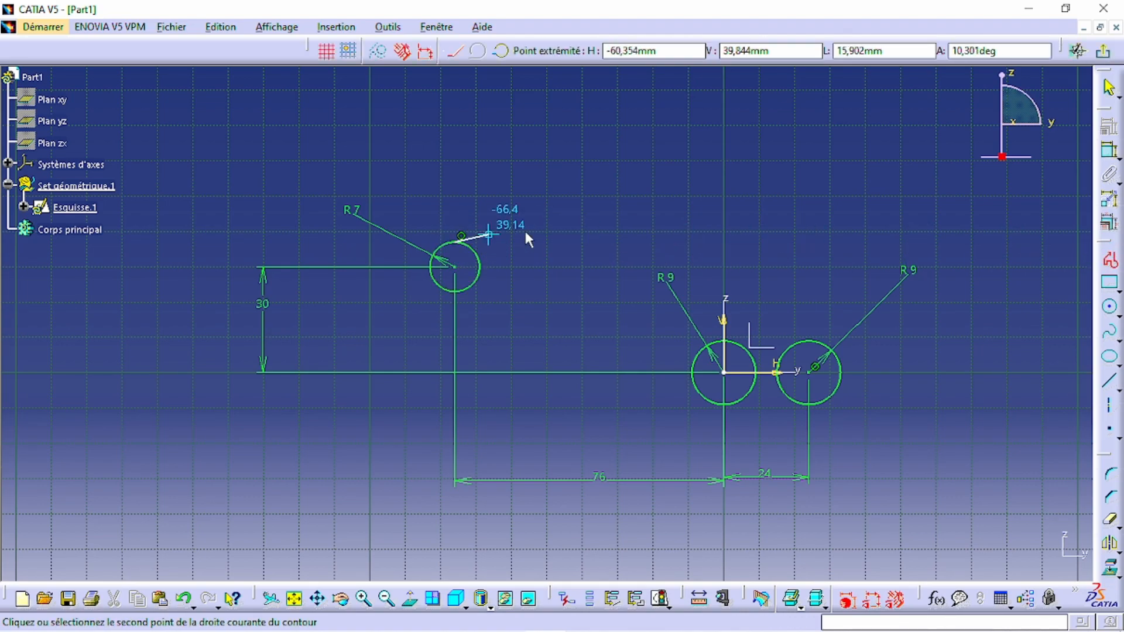
click(623, 242)
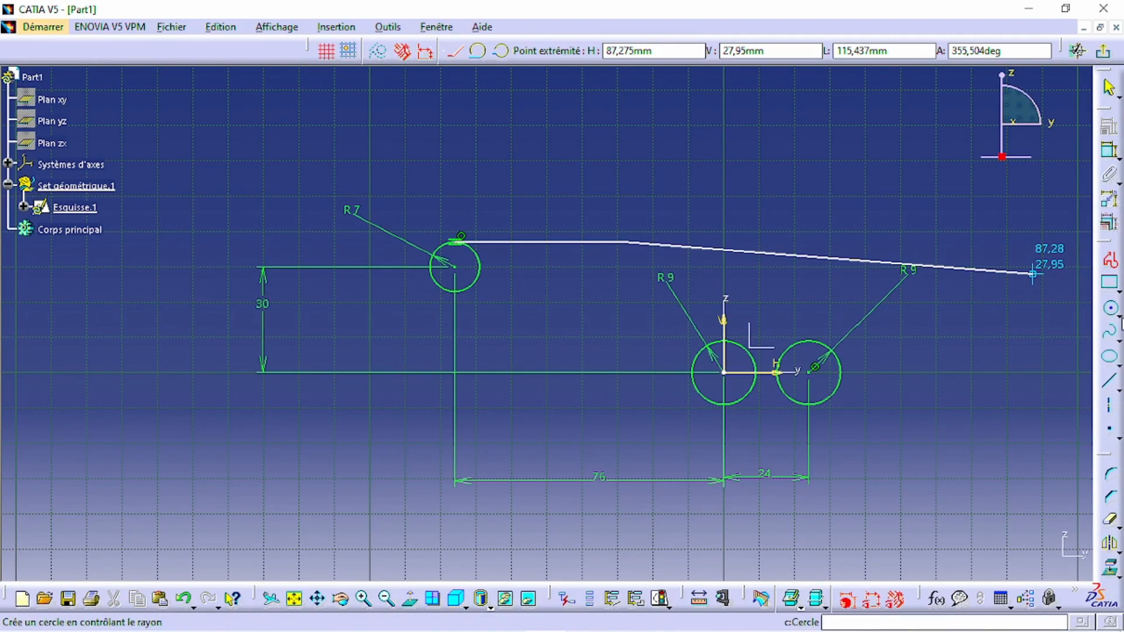
Draw a three-point arc of about 55 mm radius from the horizontal line's free end to the right side of the rightmost circle.
click(1119, 316)
click(1076, 326)
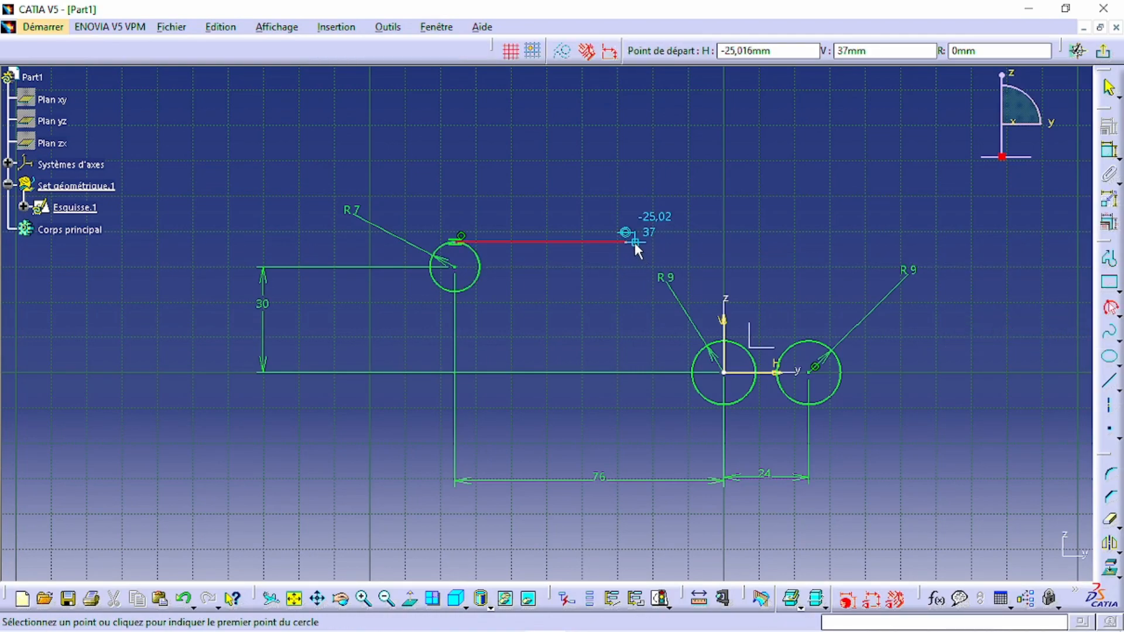
click(842, 362)
click(782, 287)
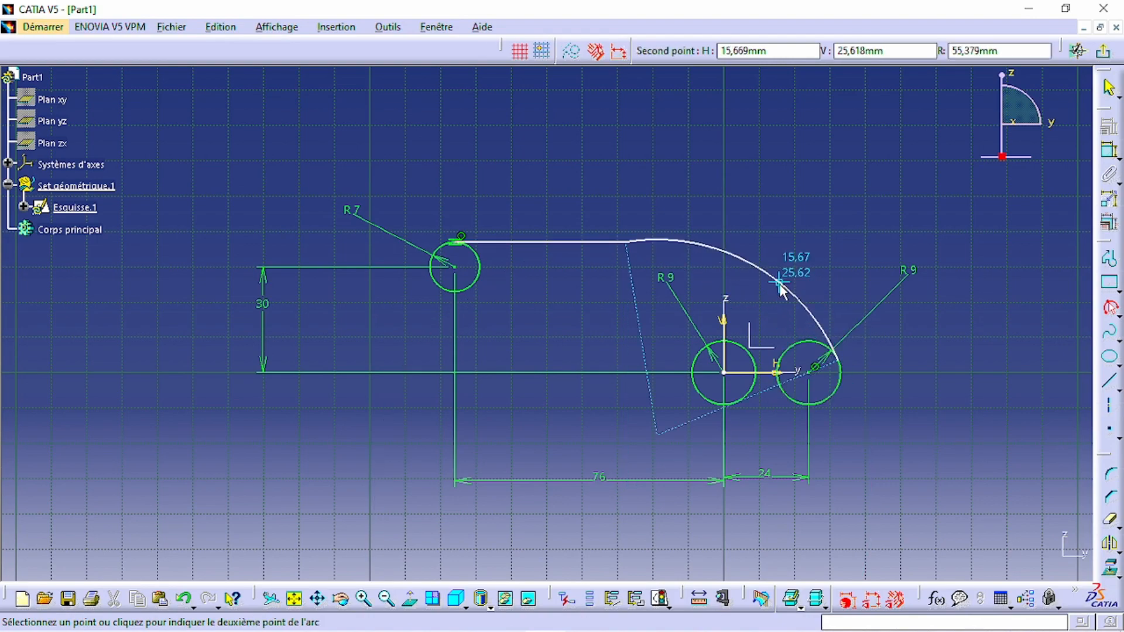
Draw a three-point arc of about 26 mm radius, bulging upward, between the lower parts of the two 9 mm radius circles.
mouse_move(542, 322)
middle_down()
mouse_move(580, 251)
mouse_move(658, 336)
middle_up()
click(680, 351)
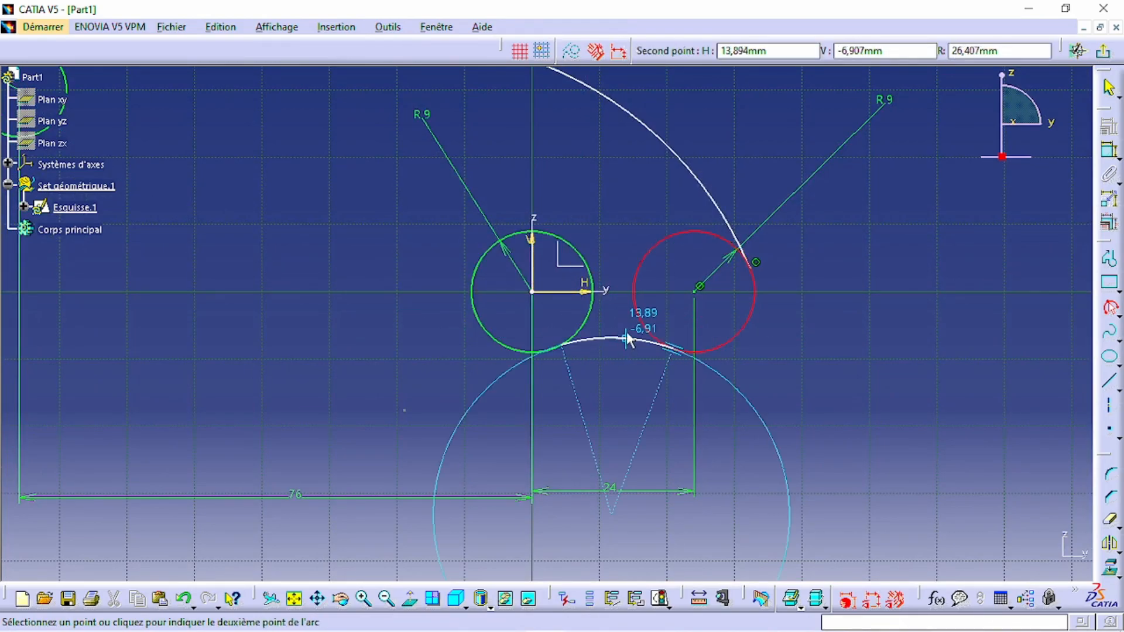
click(616, 340)
mouse_move(430, 328)
middle_down()
mouse_move(585, 388)
mouse_move(613, 415)
middle_up()
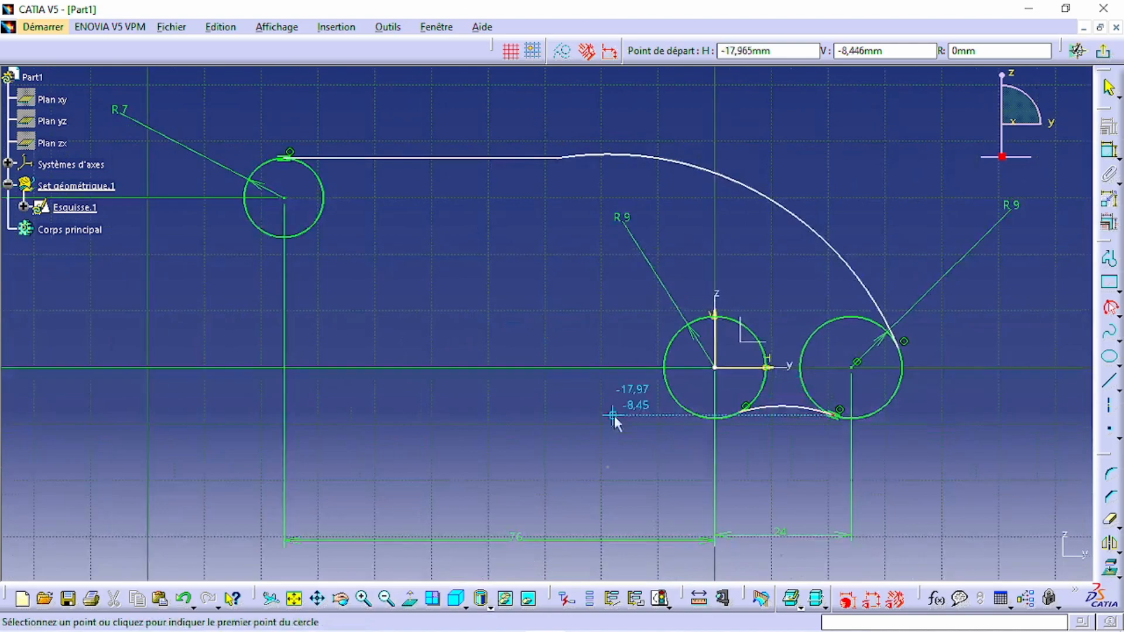
Draw a three-point arc of about 78 mm radius, bulging upward, from the origin circle's left side to the underside of the 7 mm radius circle.
click(669, 391)
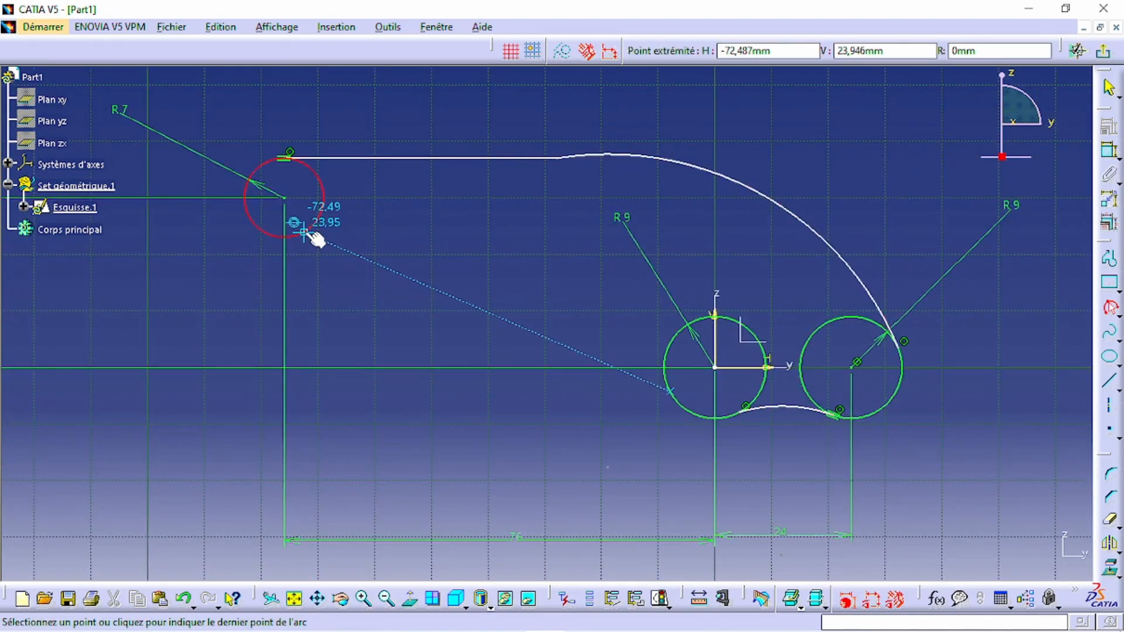
click(304, 233)
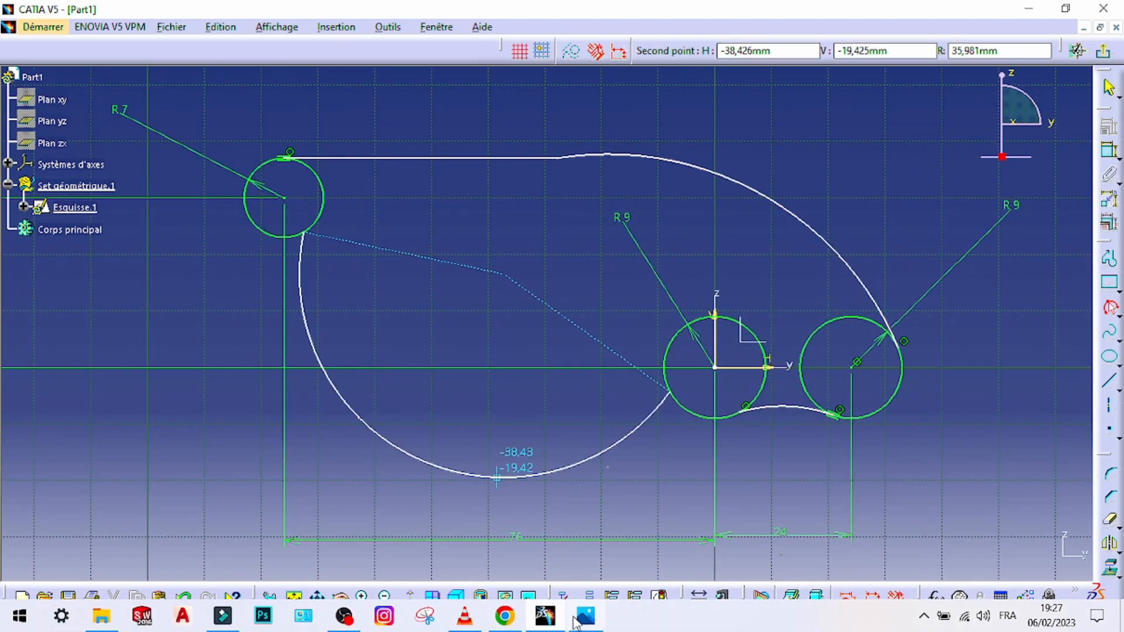
click(584, 619)
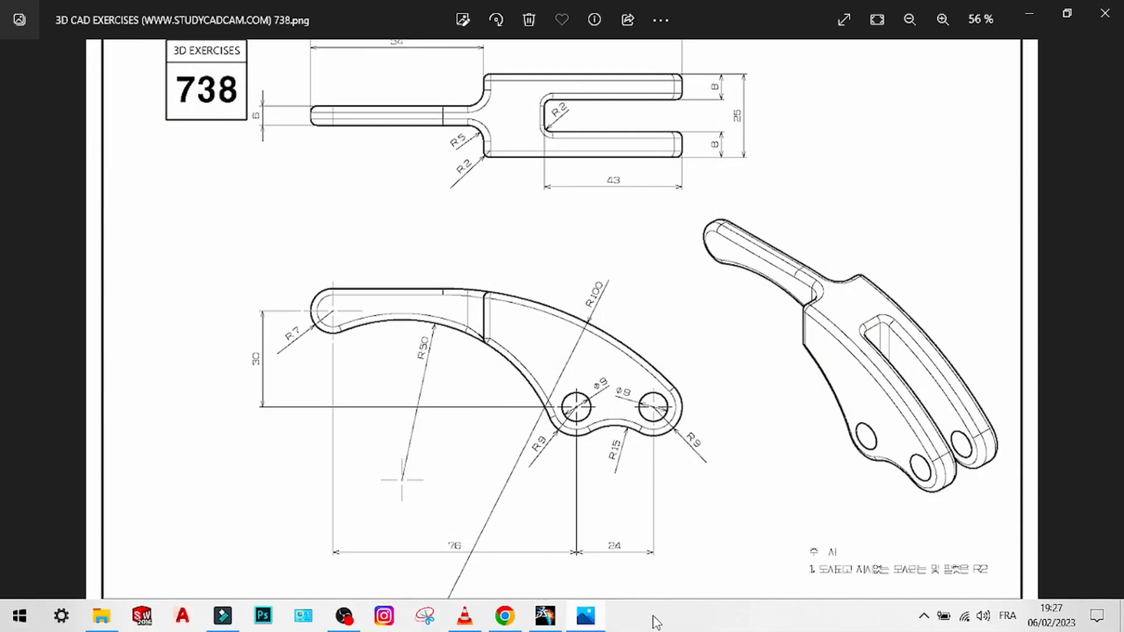
click(598, 620)
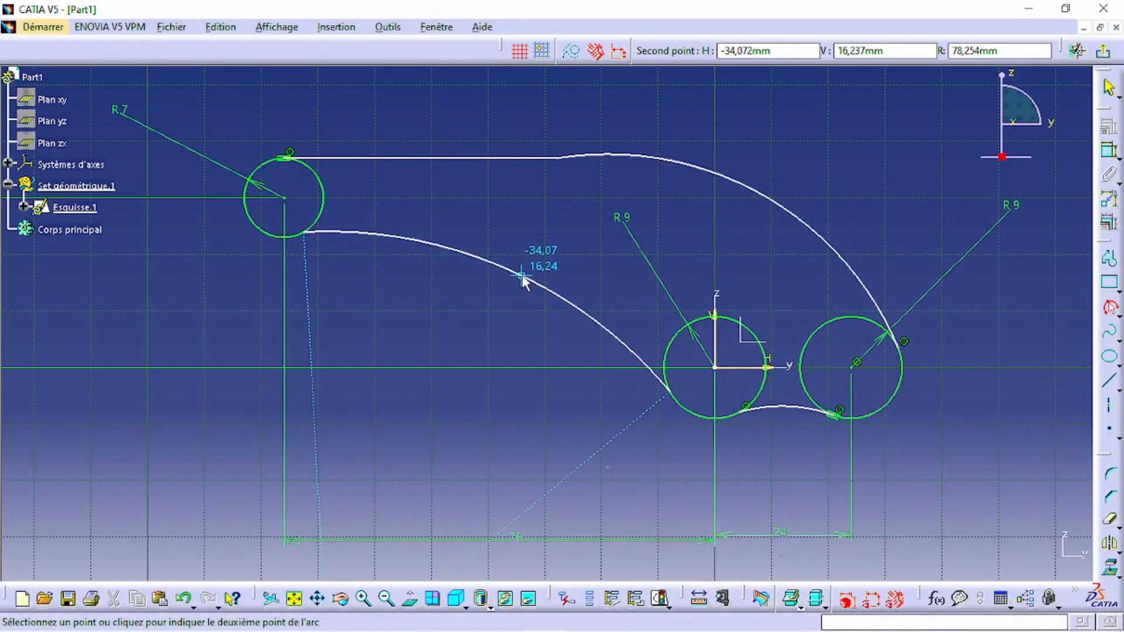
click(523, 271)
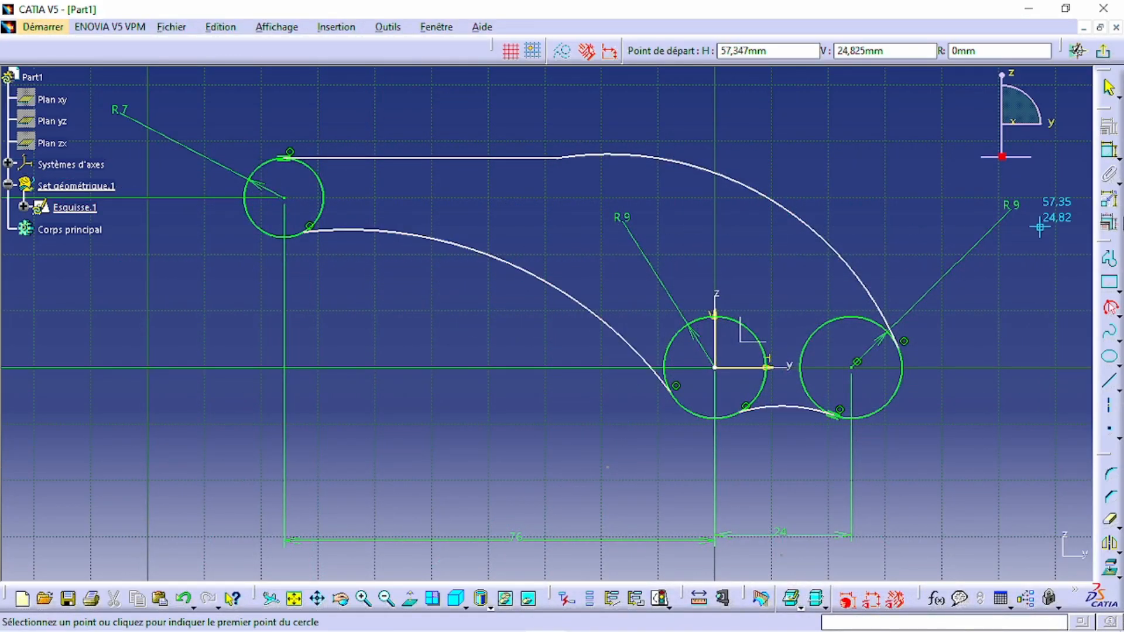
Make the upper arc tangent to the horizontal line and to the rightmost 9 mm radius circle.
click(1101, 149)
click(549, 157)
click(608, 156)
right_click(609, 129)
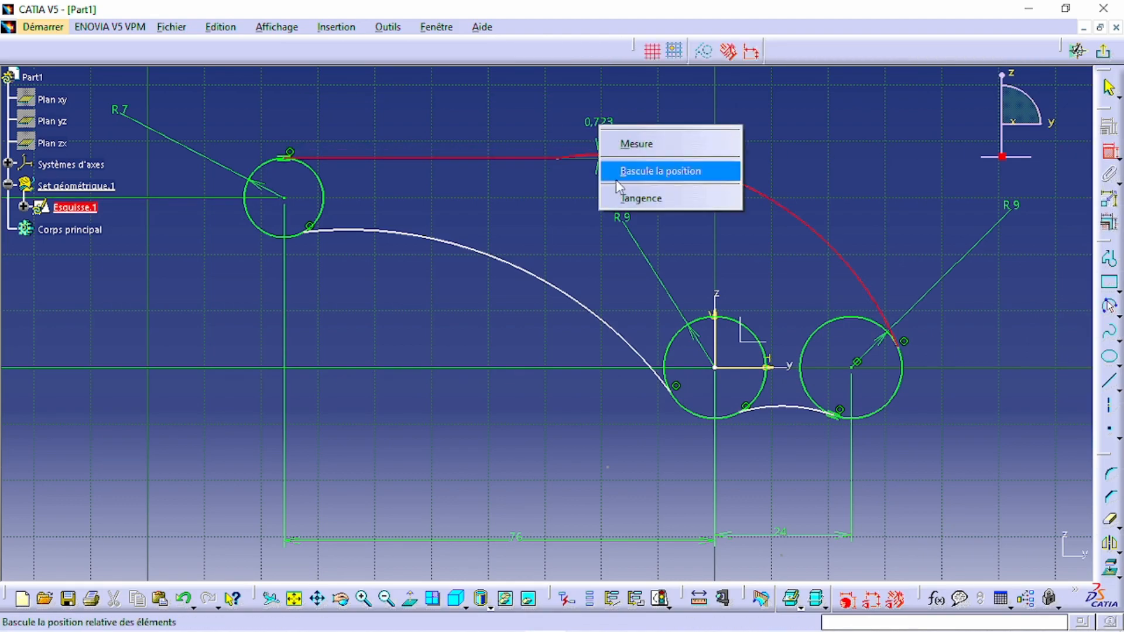
click(626, 195)
click(868, 289)
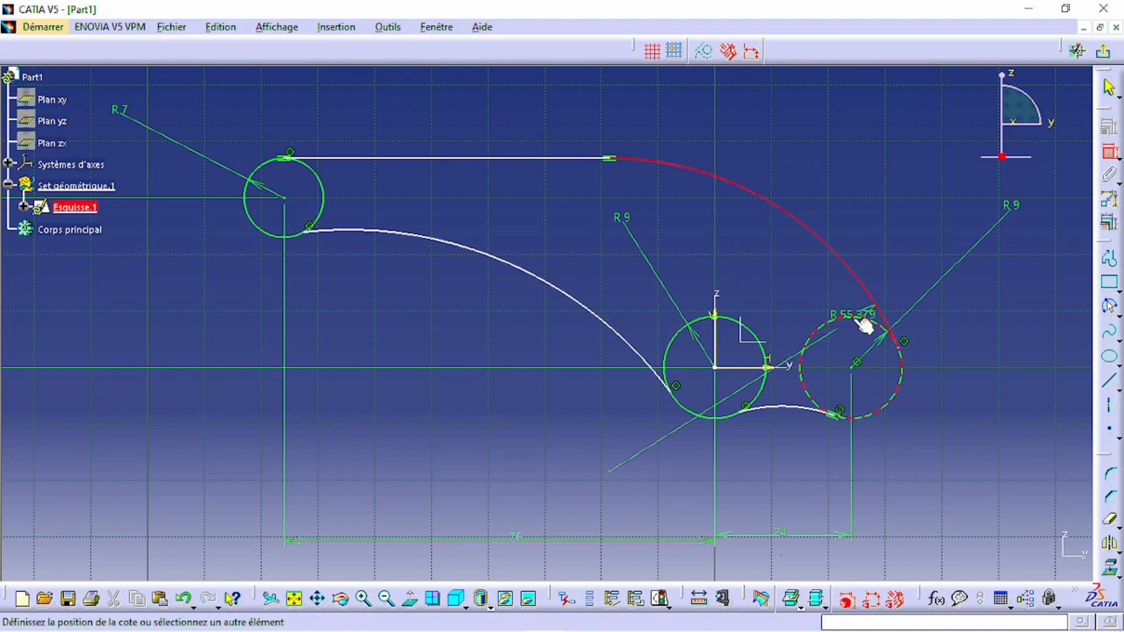
right_click(881, 228)
click(916, 389)
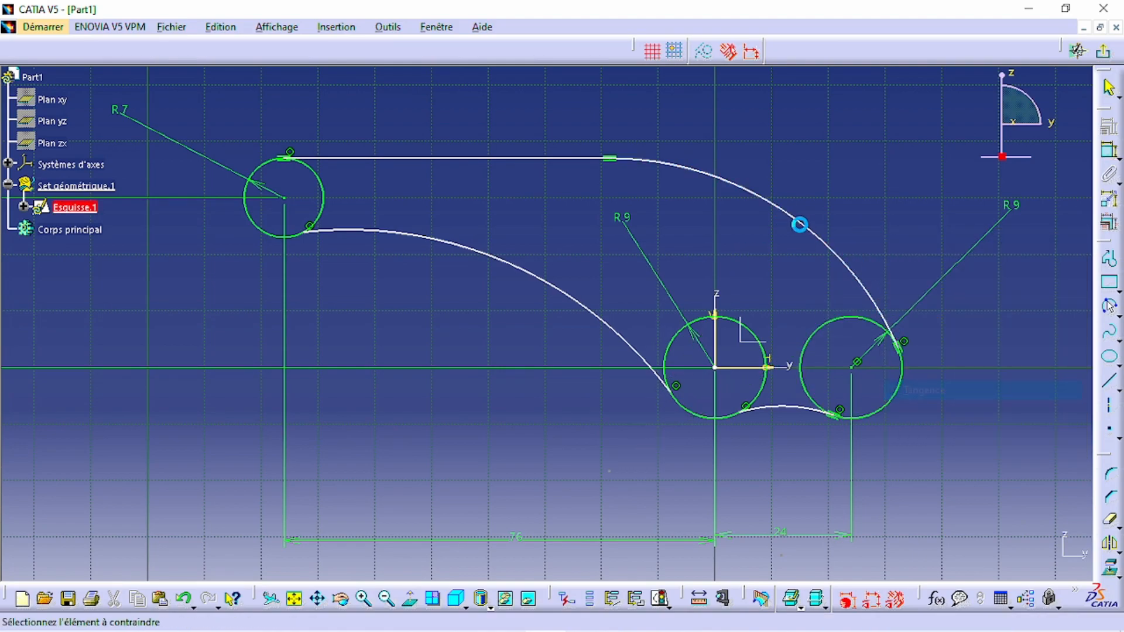
Dimension the upper arc's radius and set it to 100 mm, as in the reference drawing.
click(802, 224)
click(799, 167)
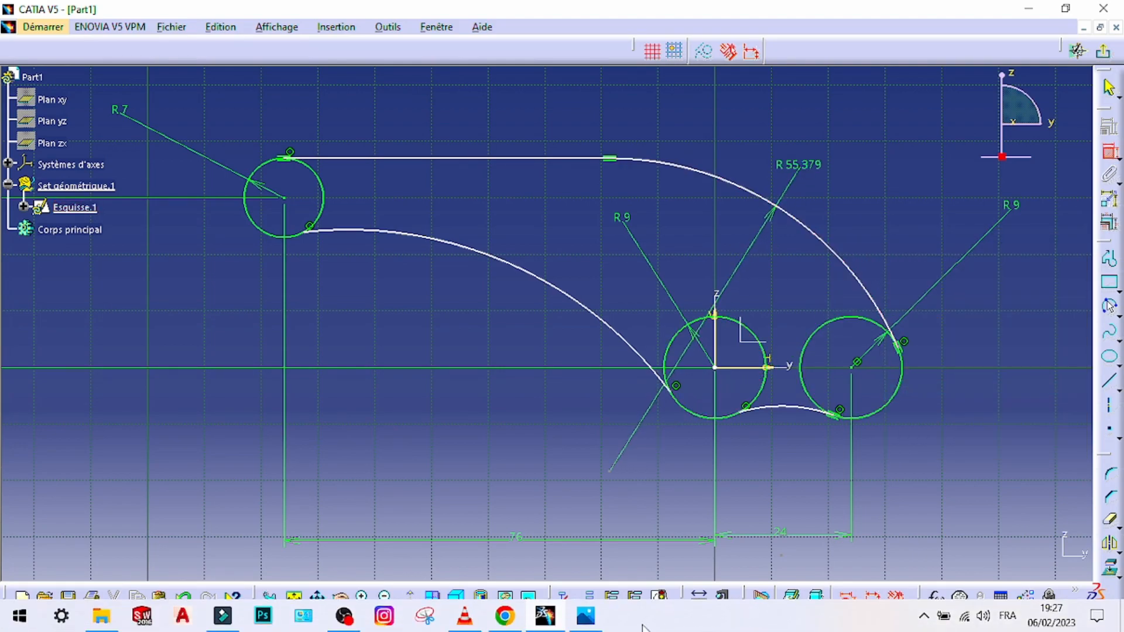
click(598, 620)
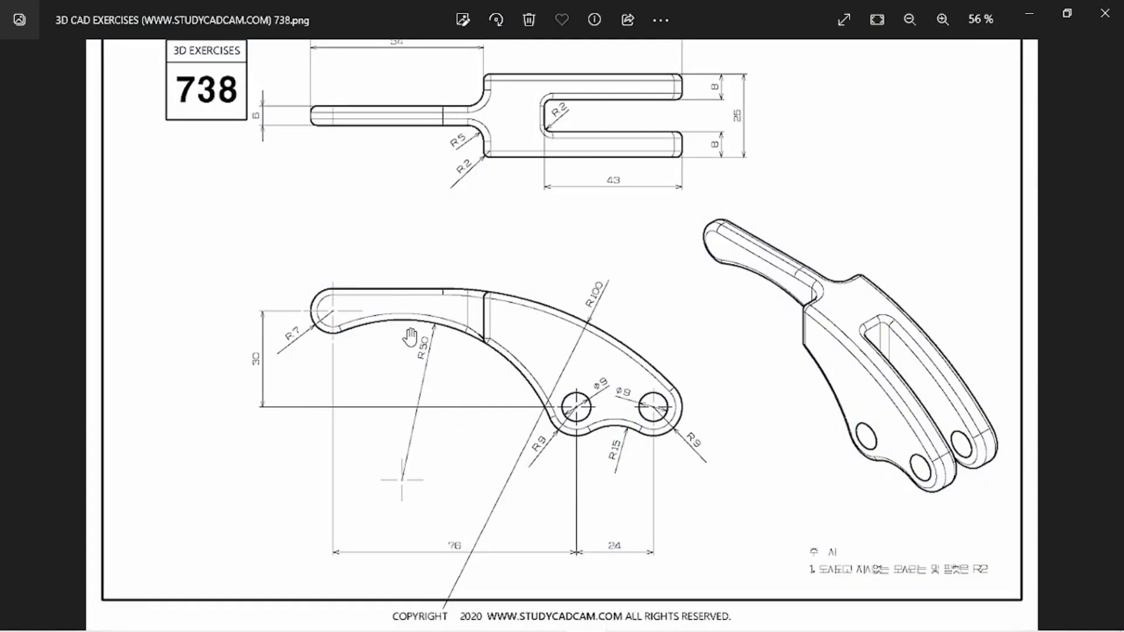
click(622, 619)
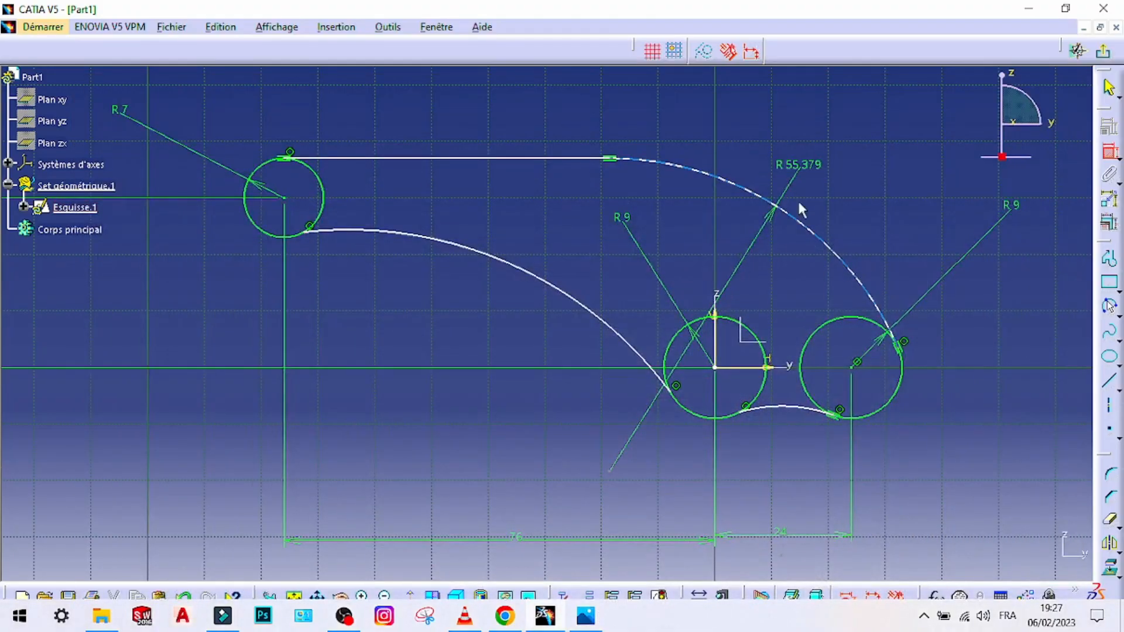
double_click(806, 170)
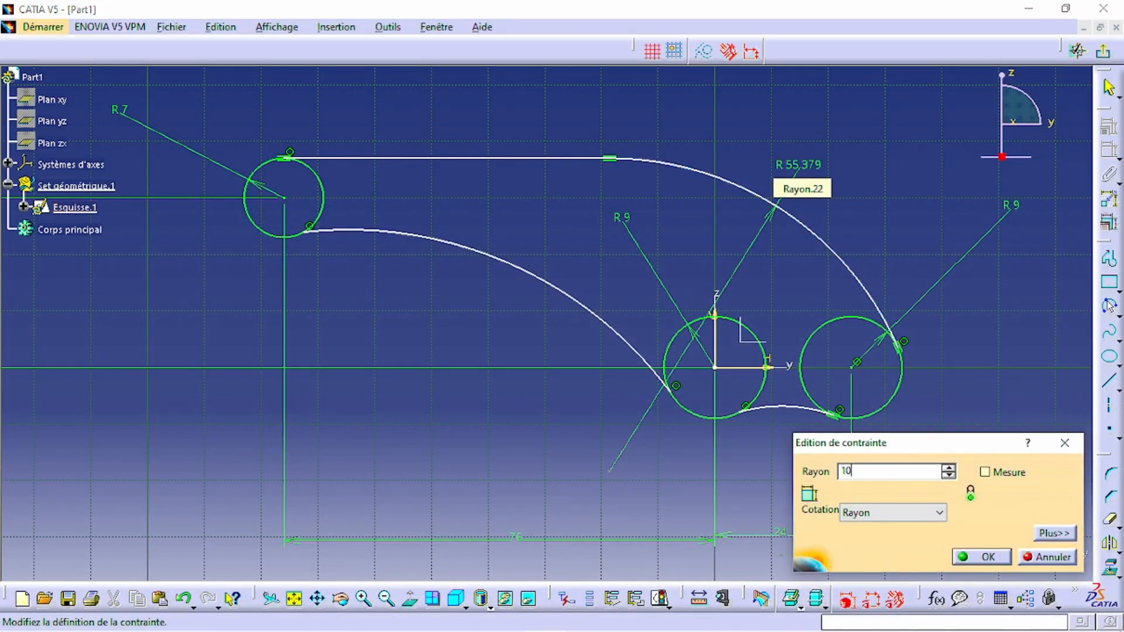
key(Return)
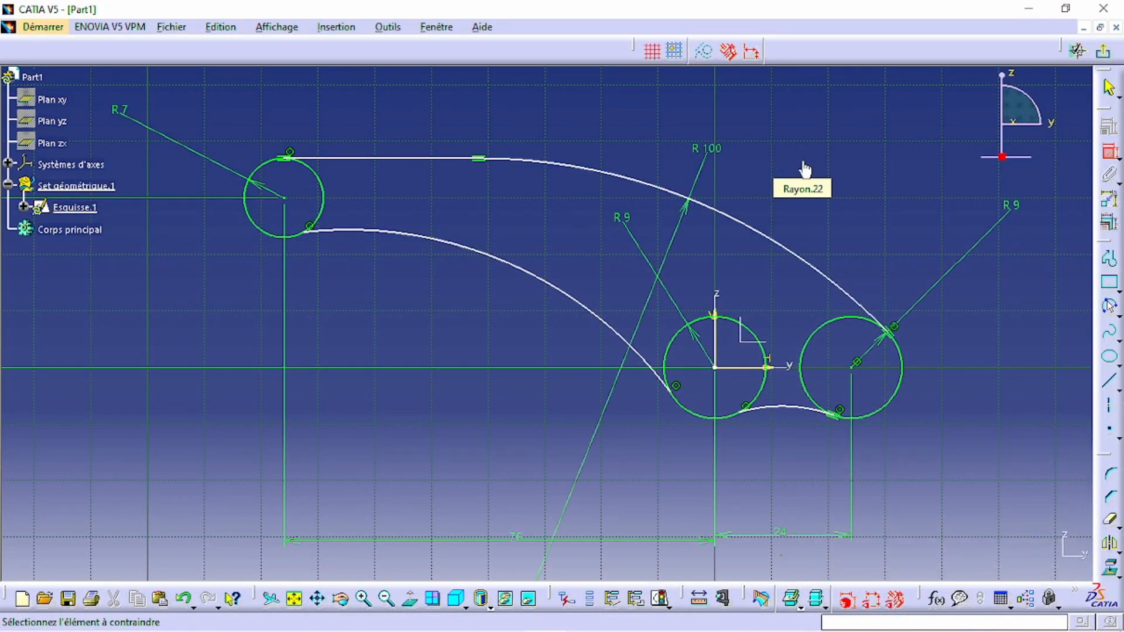
Dimension the radius of the long lower arc and set it to 50 mm.
click(523, 270)
click(496, 287)
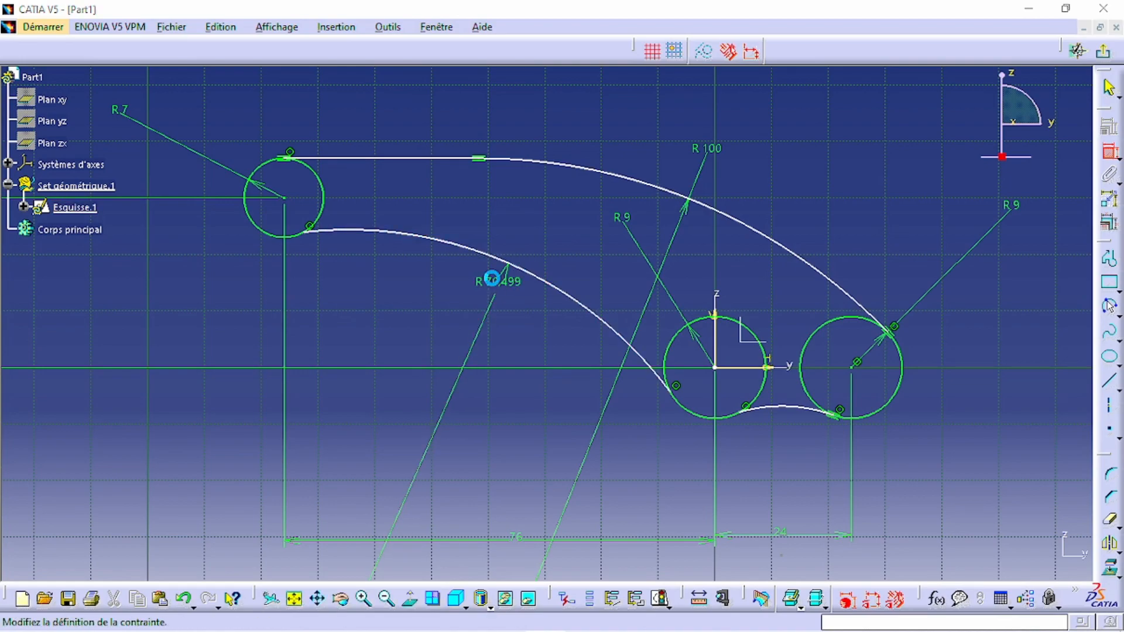
double_click(495, 287)
text(50)
key(Return)
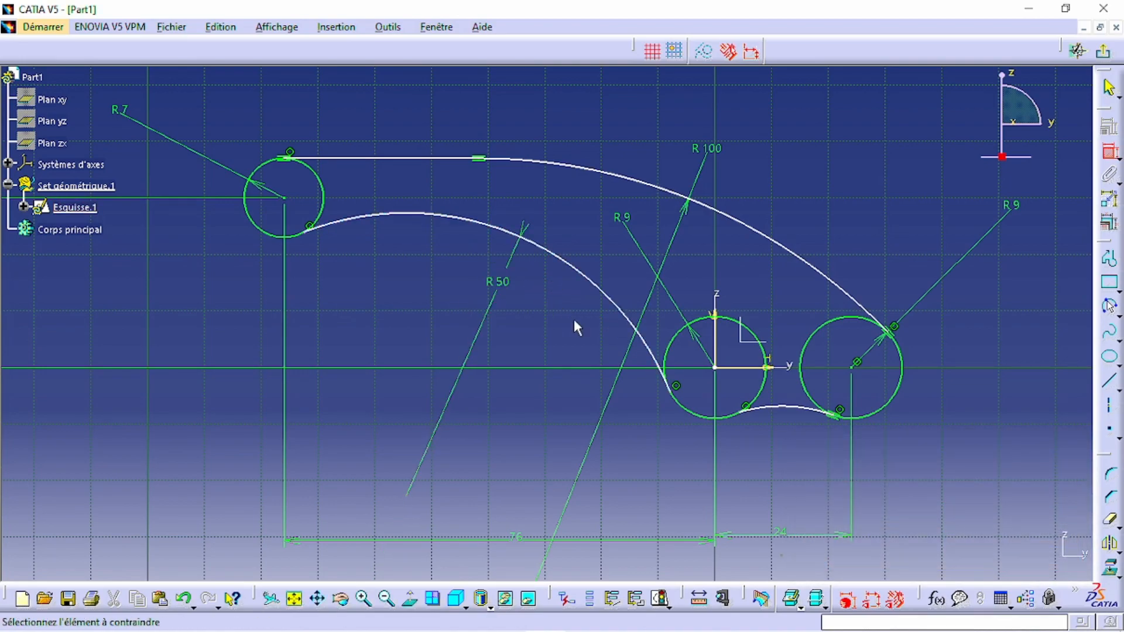
click(670, 347)
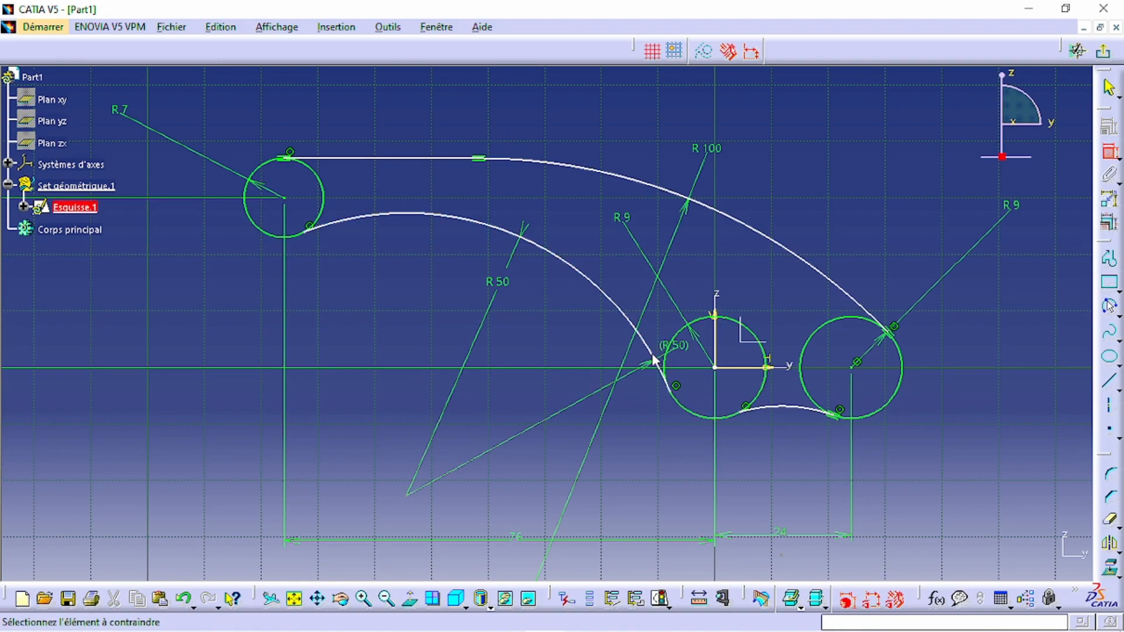
right_click(629, 387)
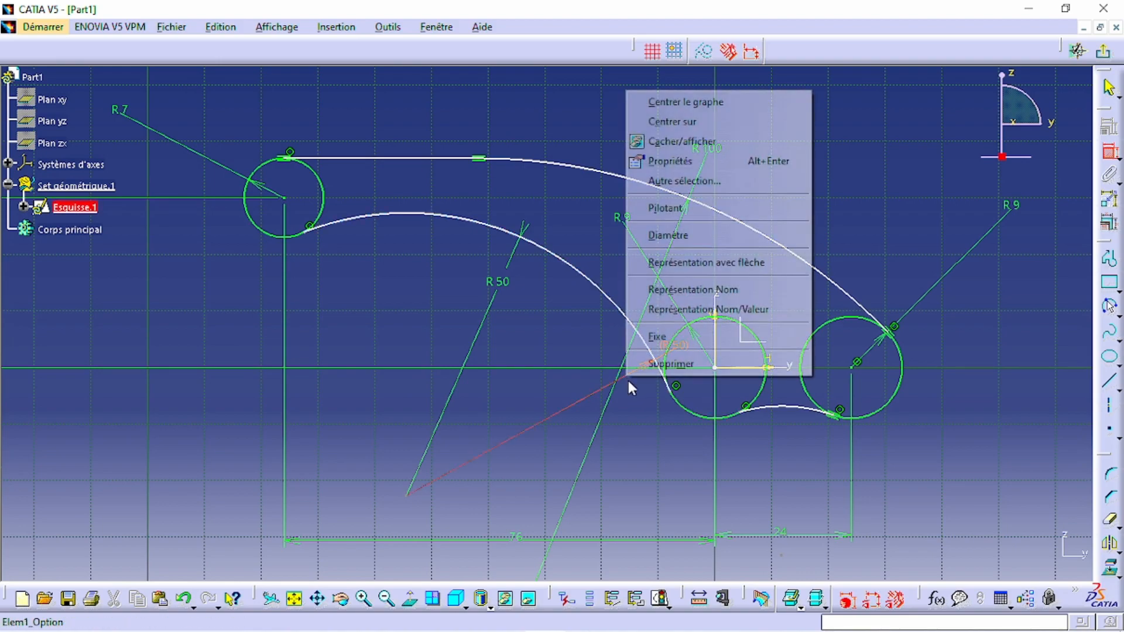
click(663, 361)
Make the 50 mm radius arc tangent to the origin circle and to the 7 mm radius circle.
click(656, 358)
right_click(659, 325)
click(703, 482)
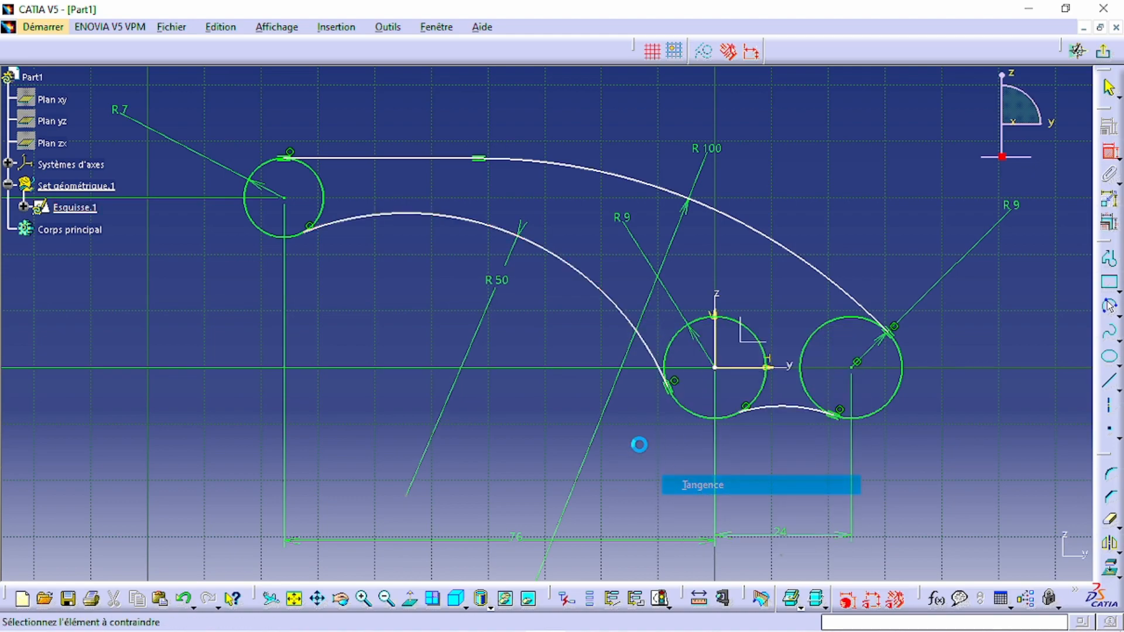
click(319, 215)
right_click(355, 224)
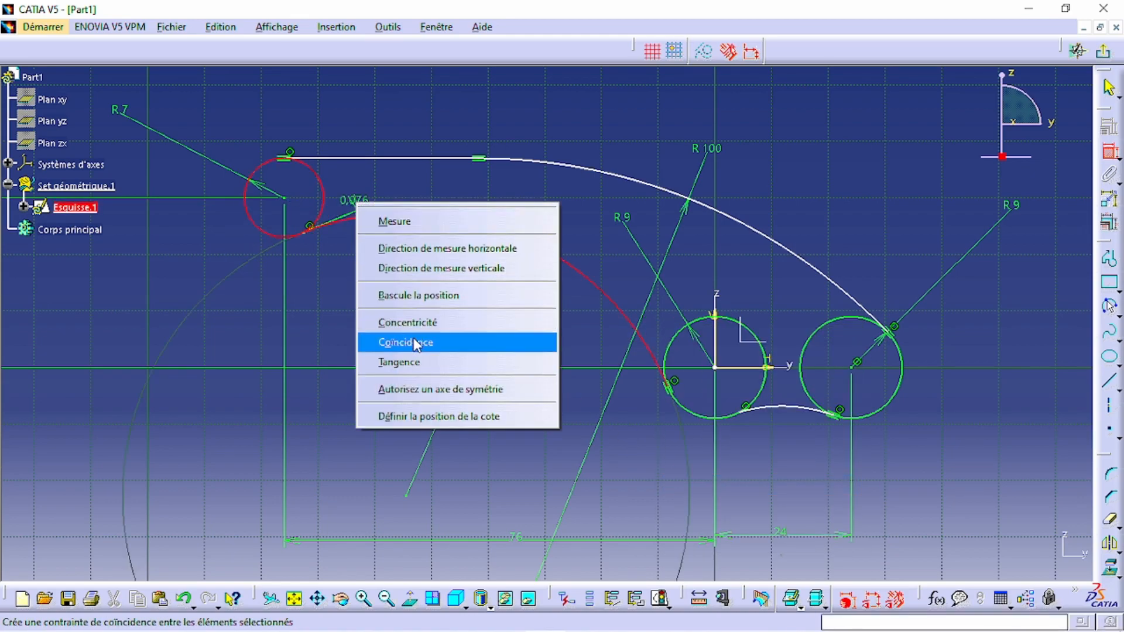
click(416, 359)
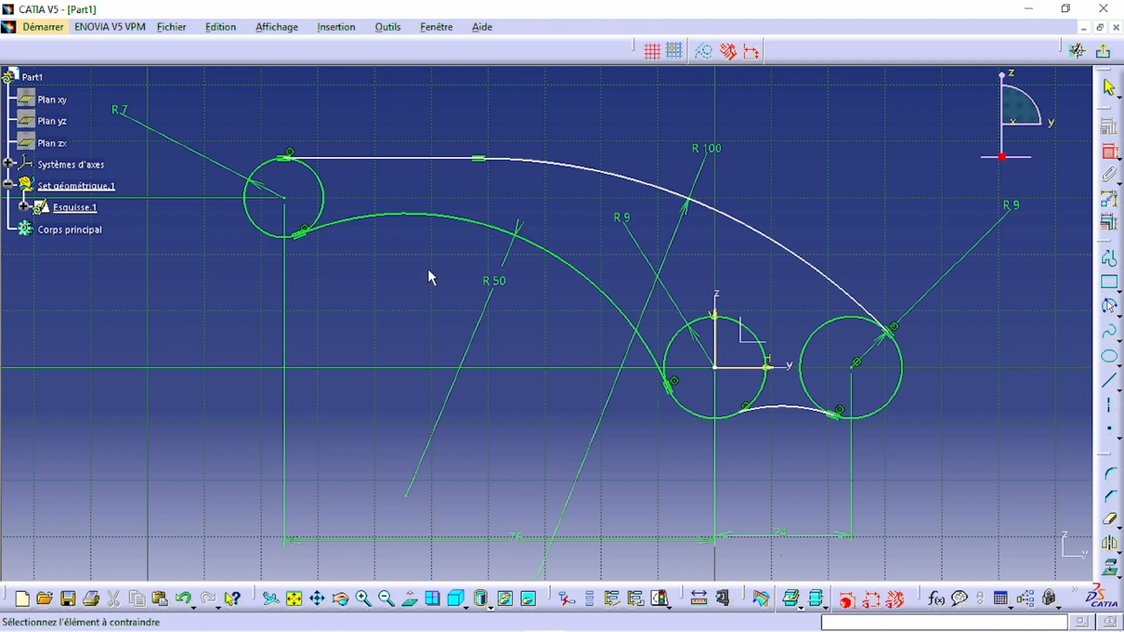
Constrain the straight upper profile line to be horizontal.
click(392, 162)
right_click(389, 129)
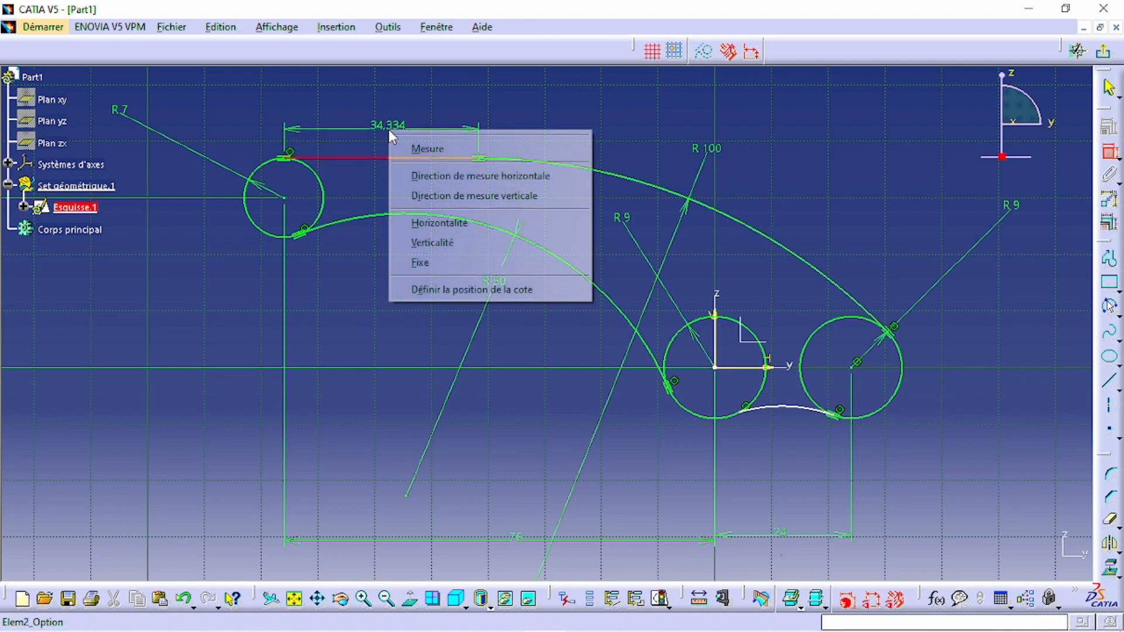
click(449, 220)
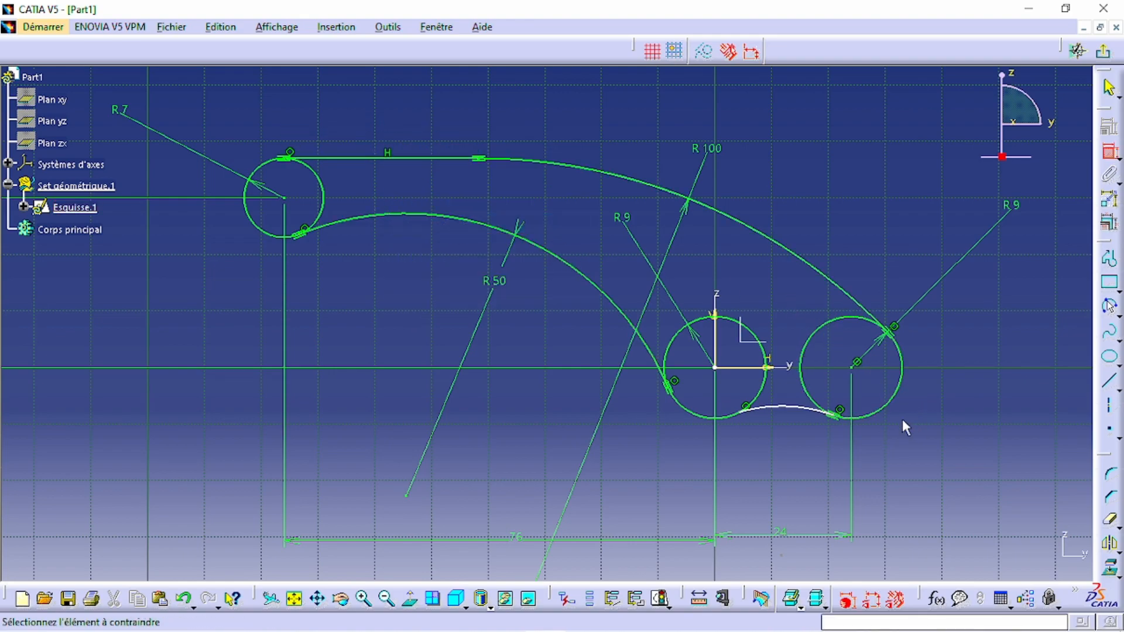
Make the small arc between the two 9 mm radius circles tangent to the origin circle.
click(762, 398)
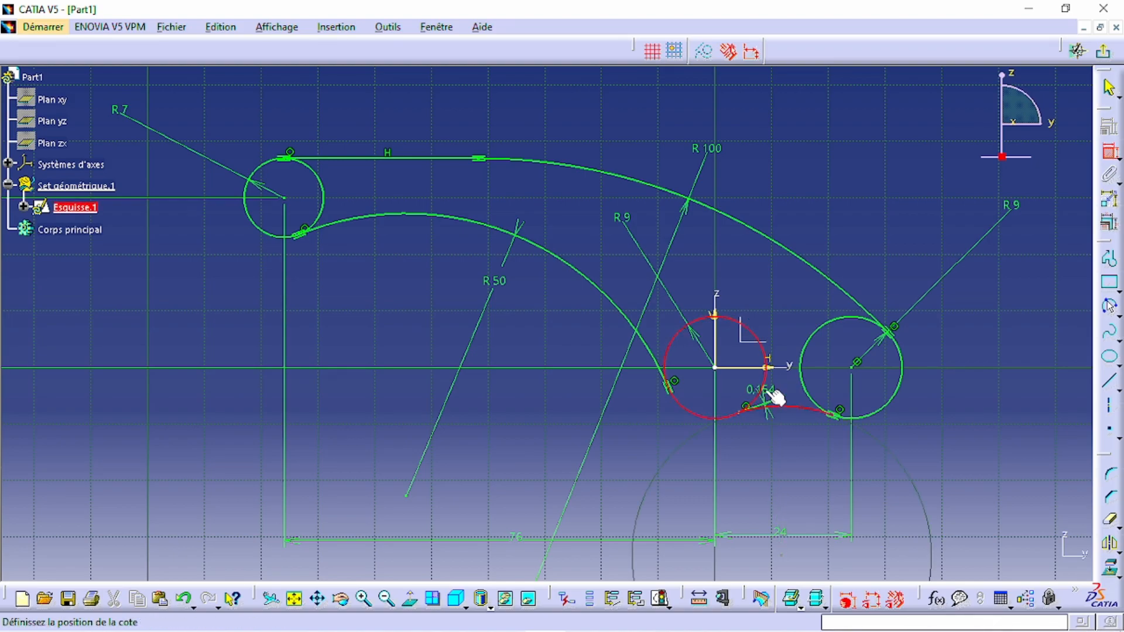
right_click(776, 409)
click(815, 548)
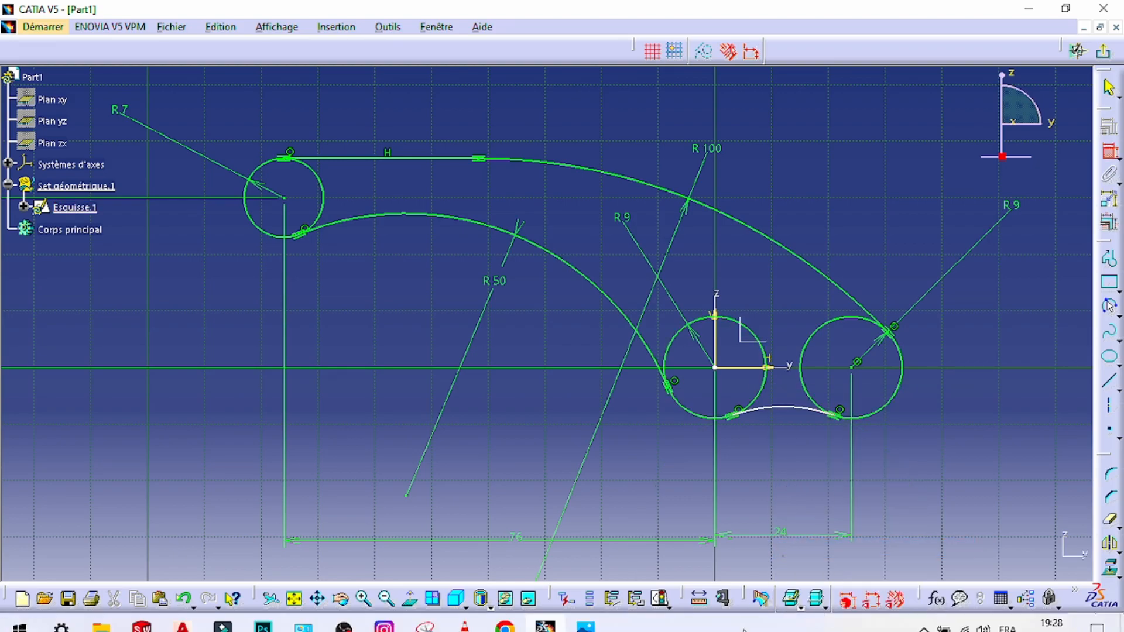
Check the reference drawing, dimension the radius of the small arc between the two 9 mm radius circles, and set it to 15 mm.
click(586, 615)
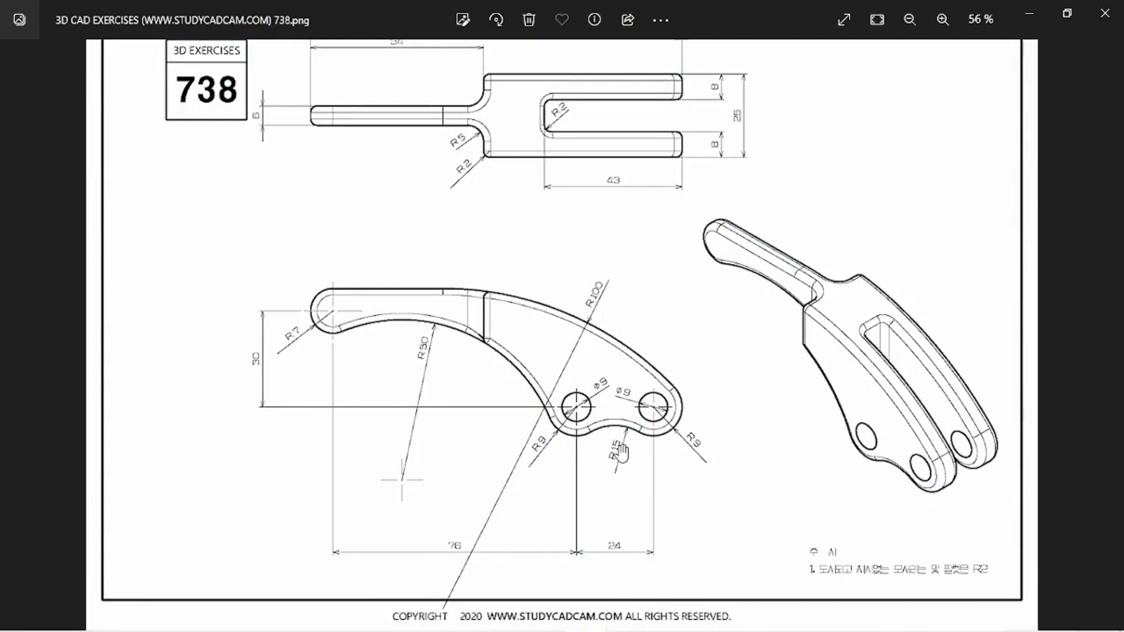
click(590, 618)
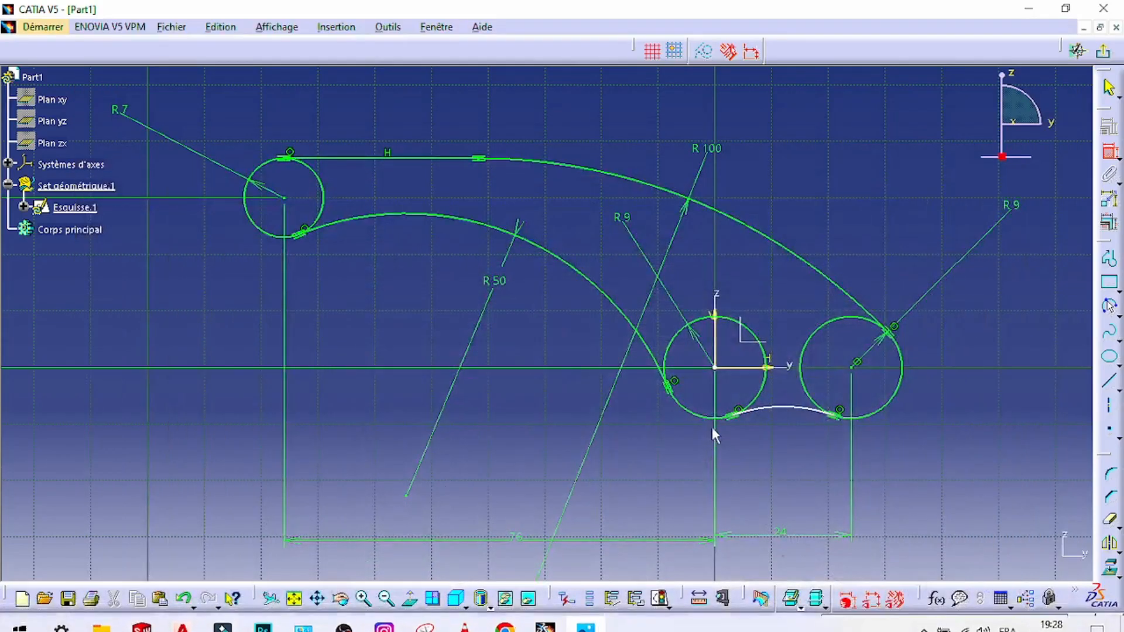
click(777, 408)
click(778, 431)
double_click(777, 436)
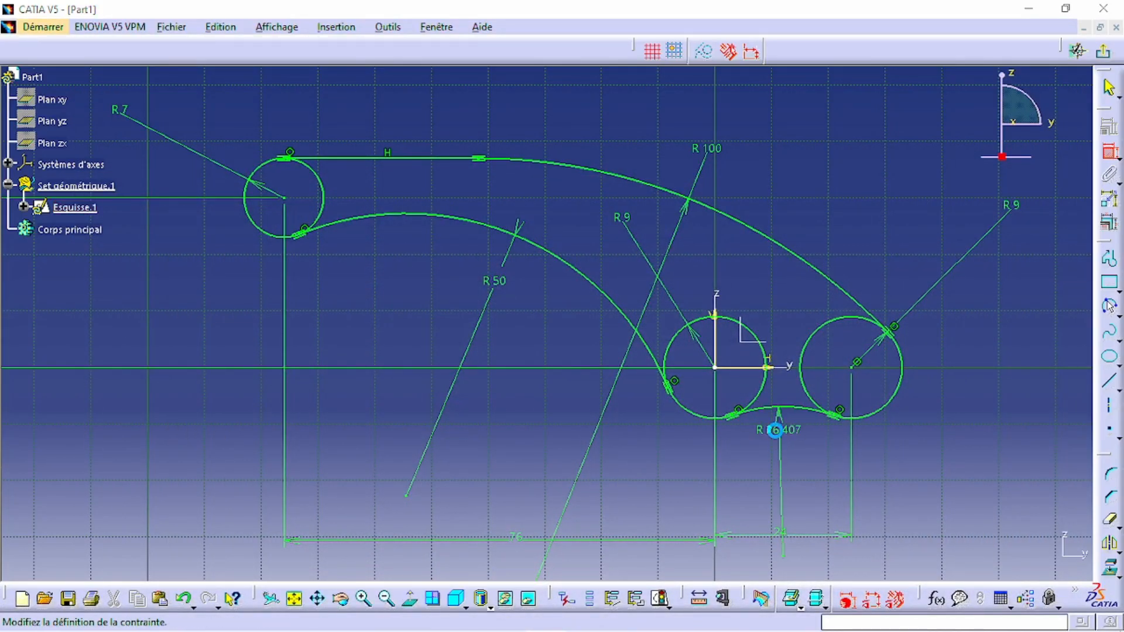
text(15mm)
key(Return)
Trim away the inner portions of the three circles with Quick Trim to leave one closed outer lever profile.
mouse_move(778, 439)
middle_down()
mouse_move(690, 405)
mouse_move(690, 430)
middle_up()
middle_drag(733, 311, 739, 237)
click(1114, 524)
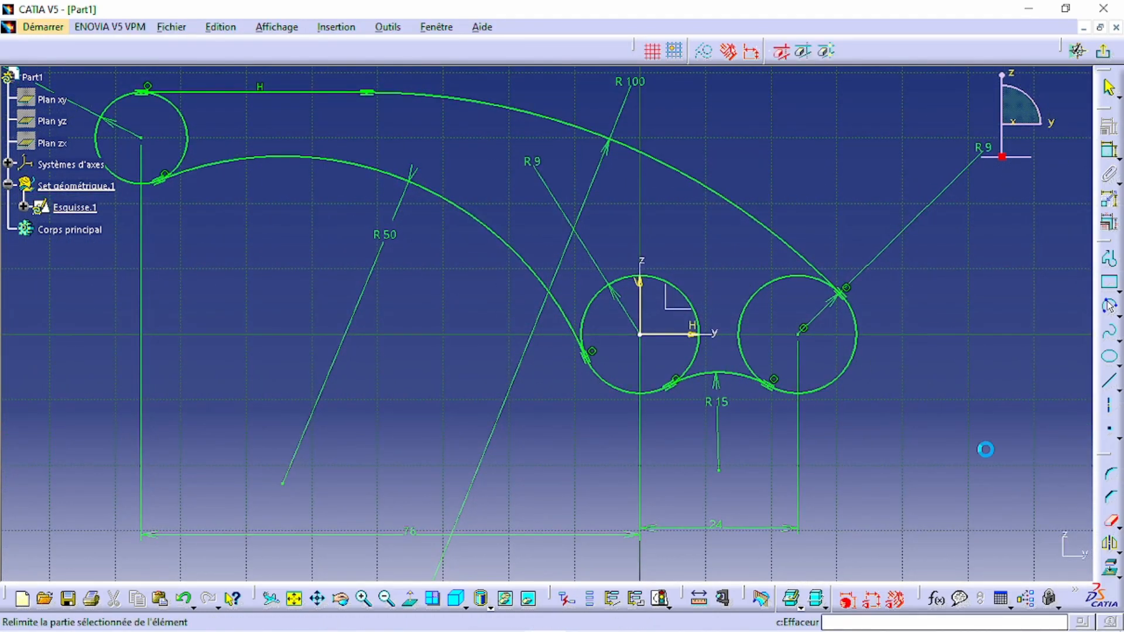
click(791, 286)
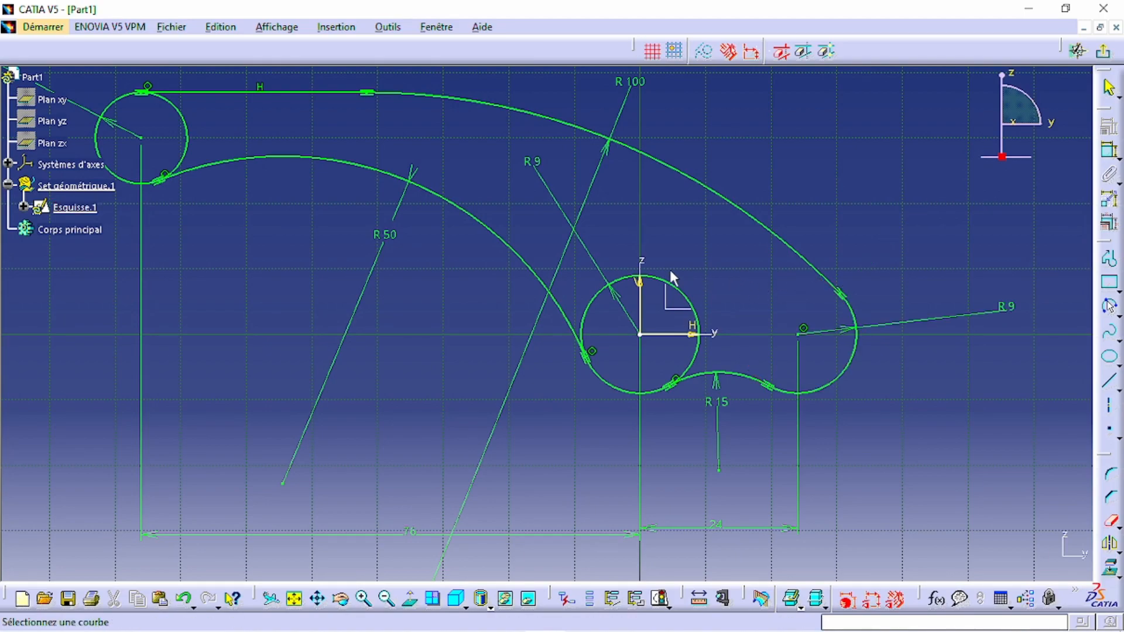
click(673, 289)
mouse_move(510, 337)
middle_down()
mouse_move(552, 251)
mouse_move(623, 274)
mouse_move(646, 314)
middle_up()
click(327, 192)
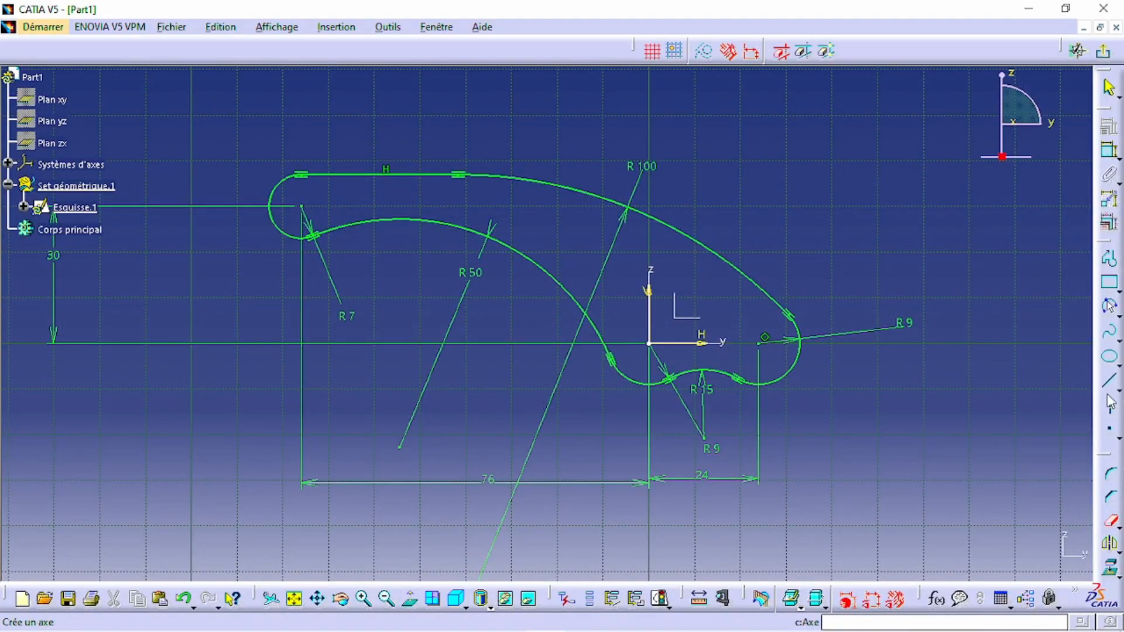
Draw a hole circle centred on the centre of the rightmost 9 mm radius end, referring to the drawing.
click(1116, 364)
click(971, 330)
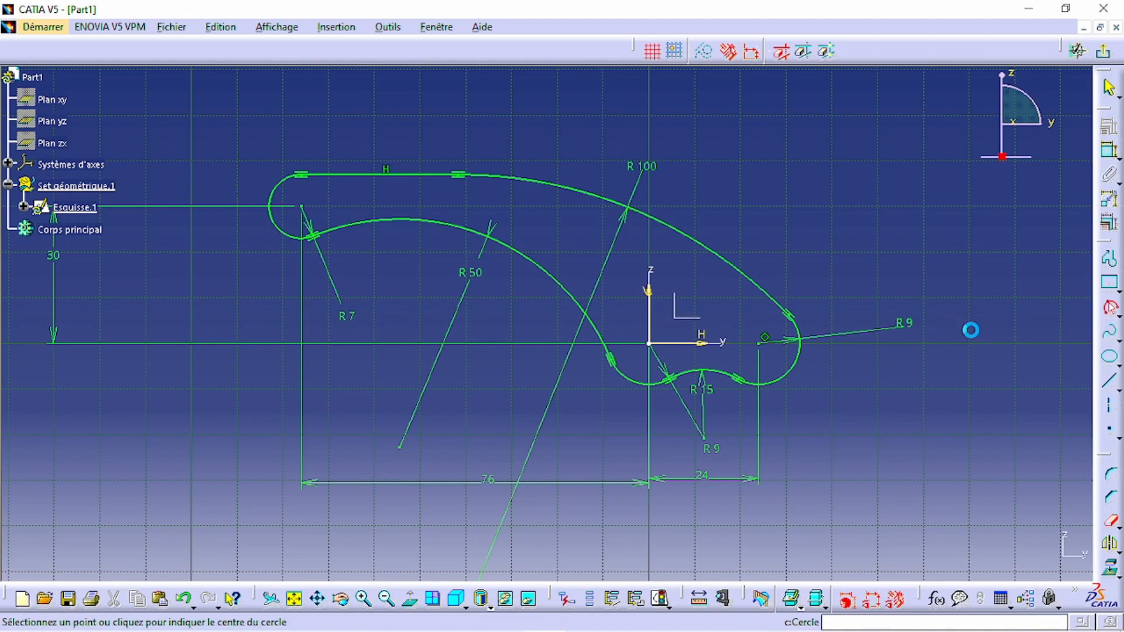
mouse_move(708, 625)
click(586, 616)
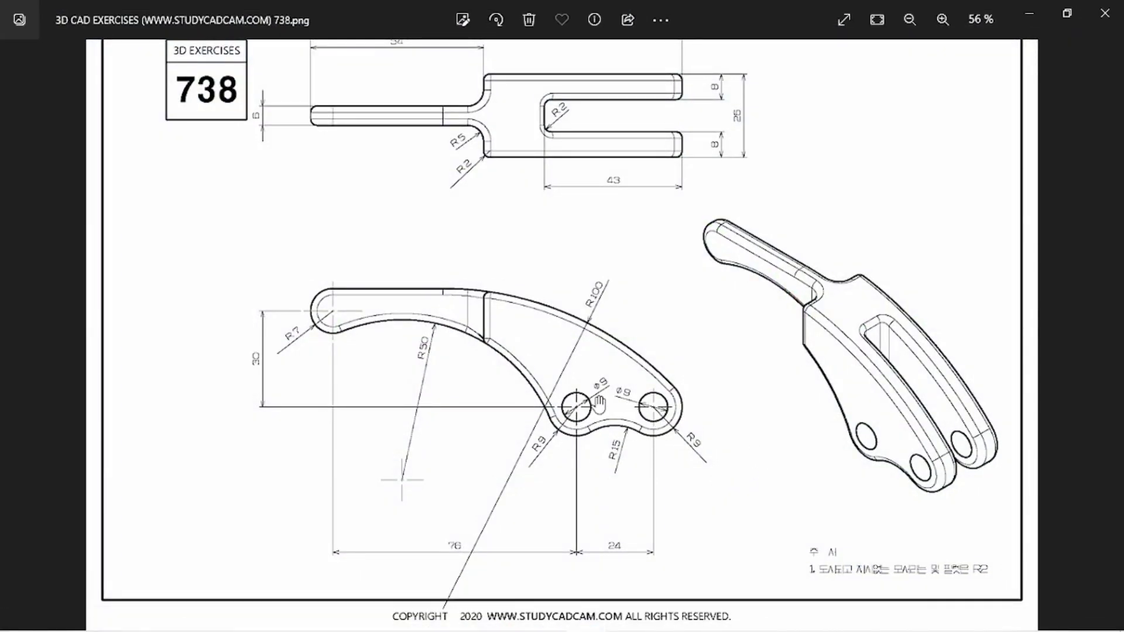
mouse_move(688, 619)
click(586, 616)
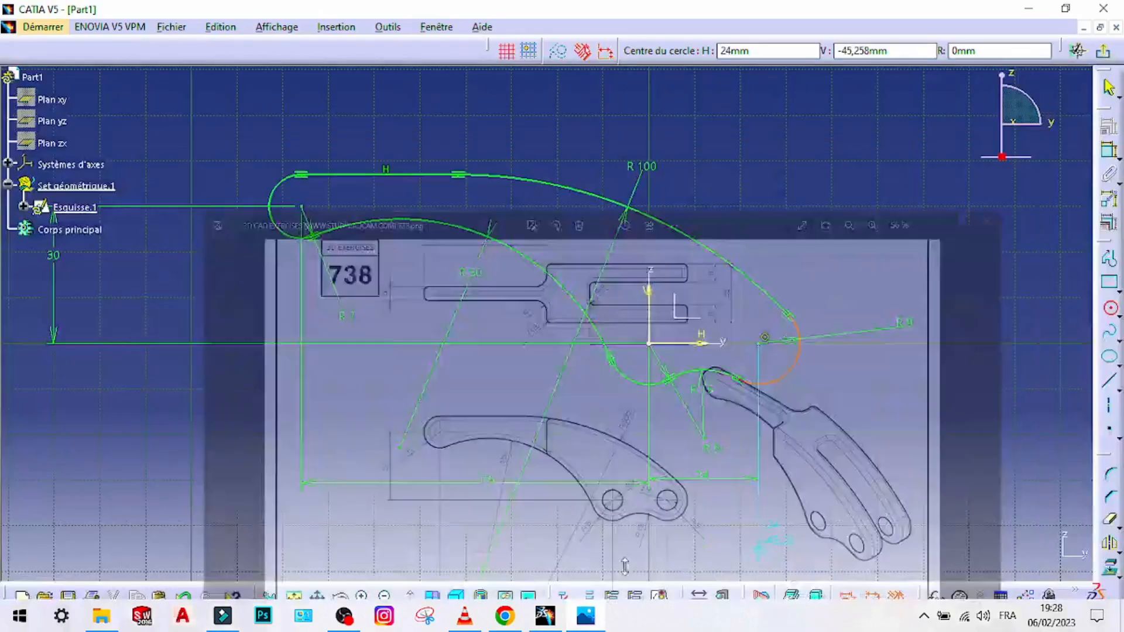
click(757, 343)
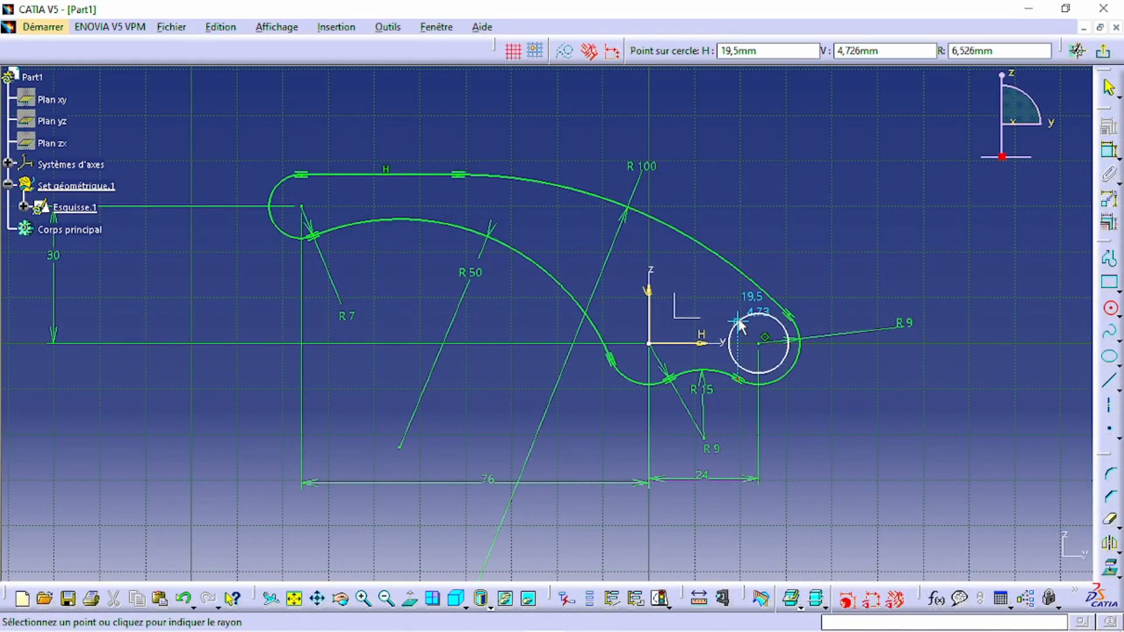
click(742, 327)
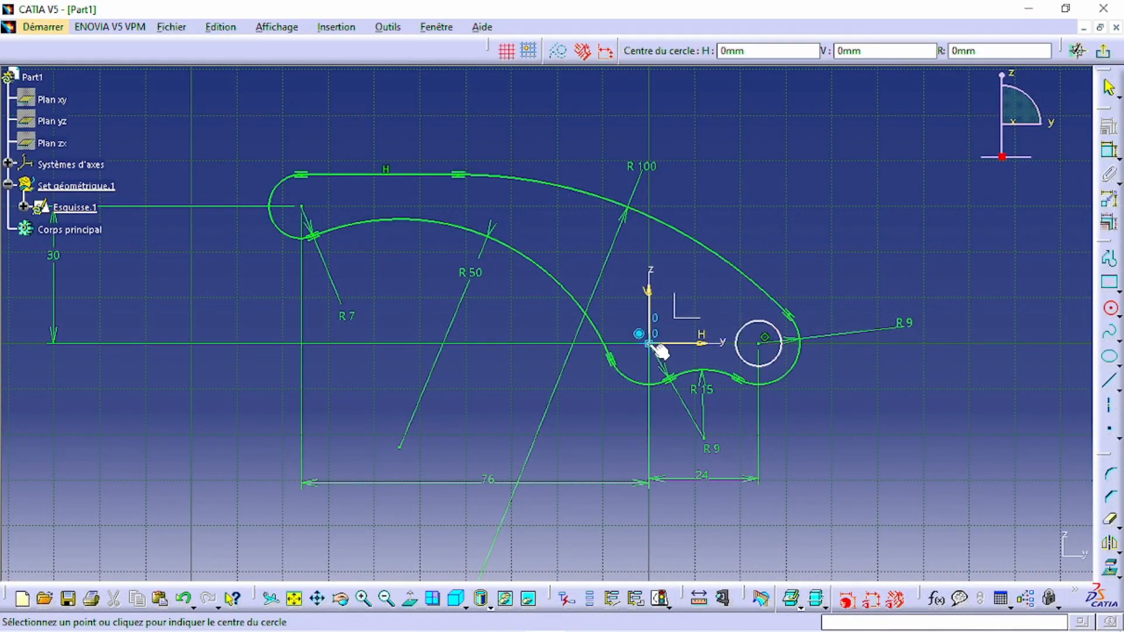
Draw a hole circle centred on the sketch origin and dimension its diameter to 9 mm.
click(635, 332)
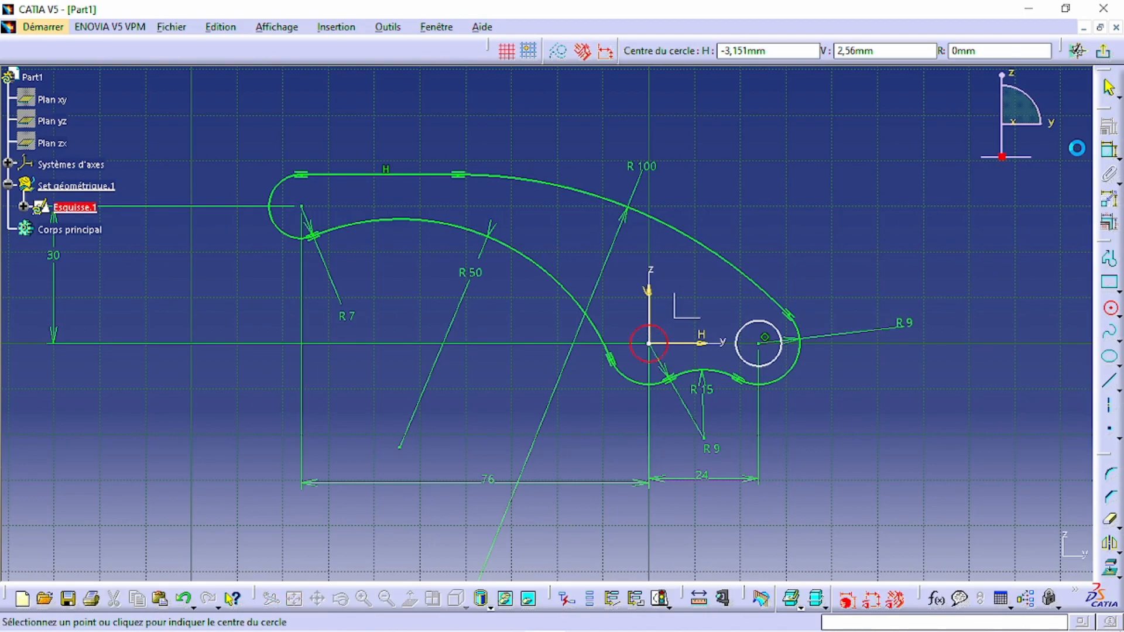
click(1110, 153)
click(642, 338)
click(632, 291)
double_click(628, 286)
click(867, 512)
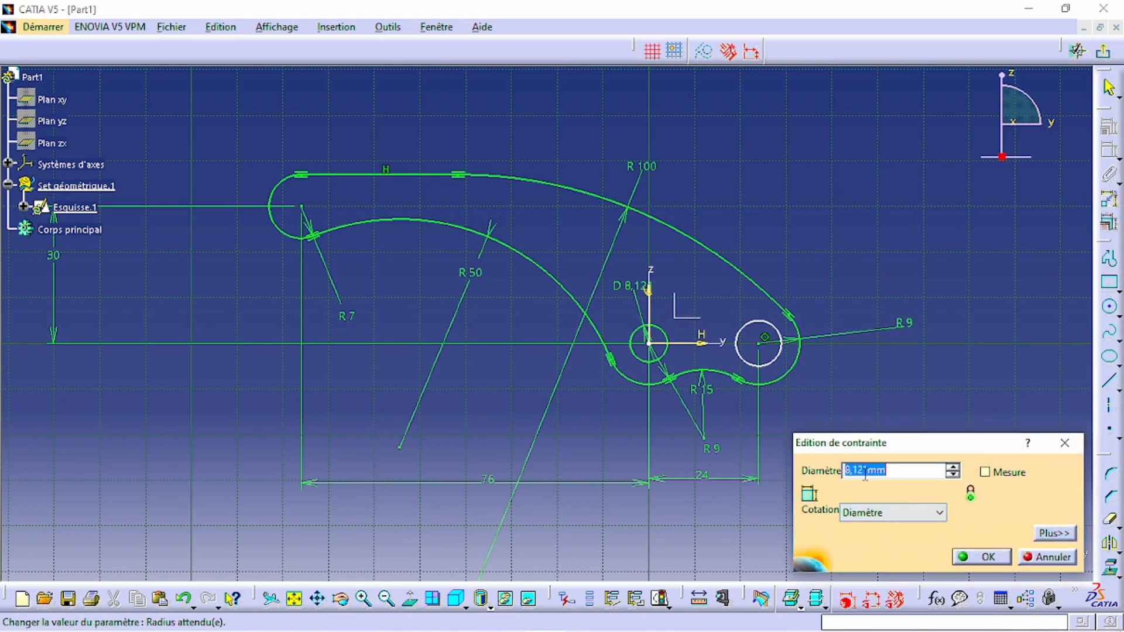
text(9)
key(Return)
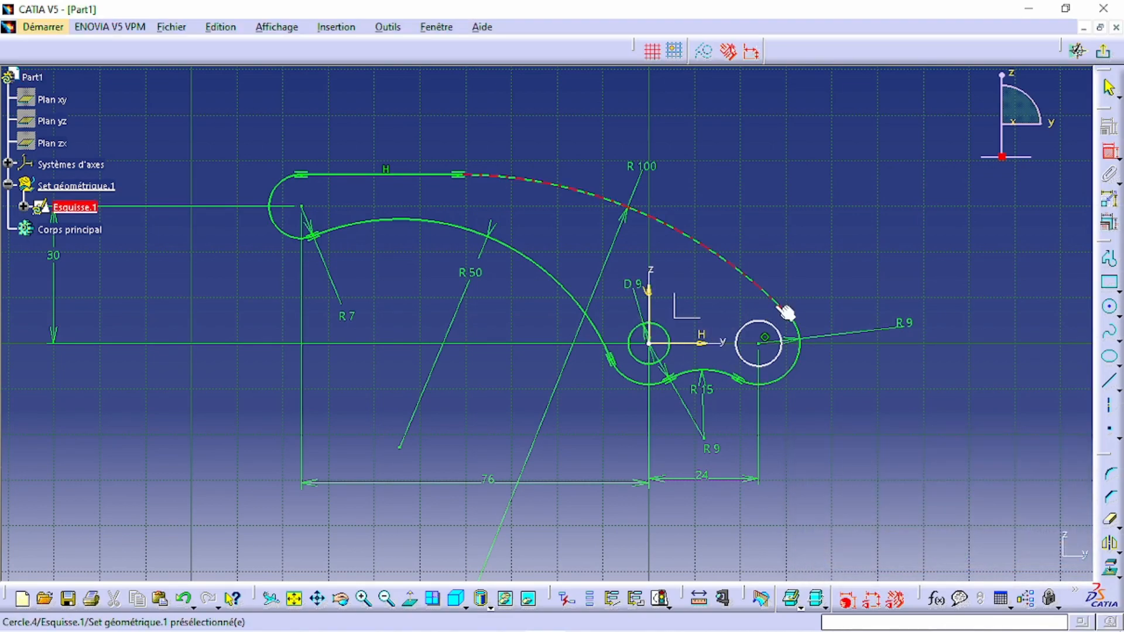
Dimension the hole circle in the rightmost end of the lever to a 9 mm diameter and exit the sketch.
click(767, 328)
double_click(798, 268)
text(9)
key(Return)
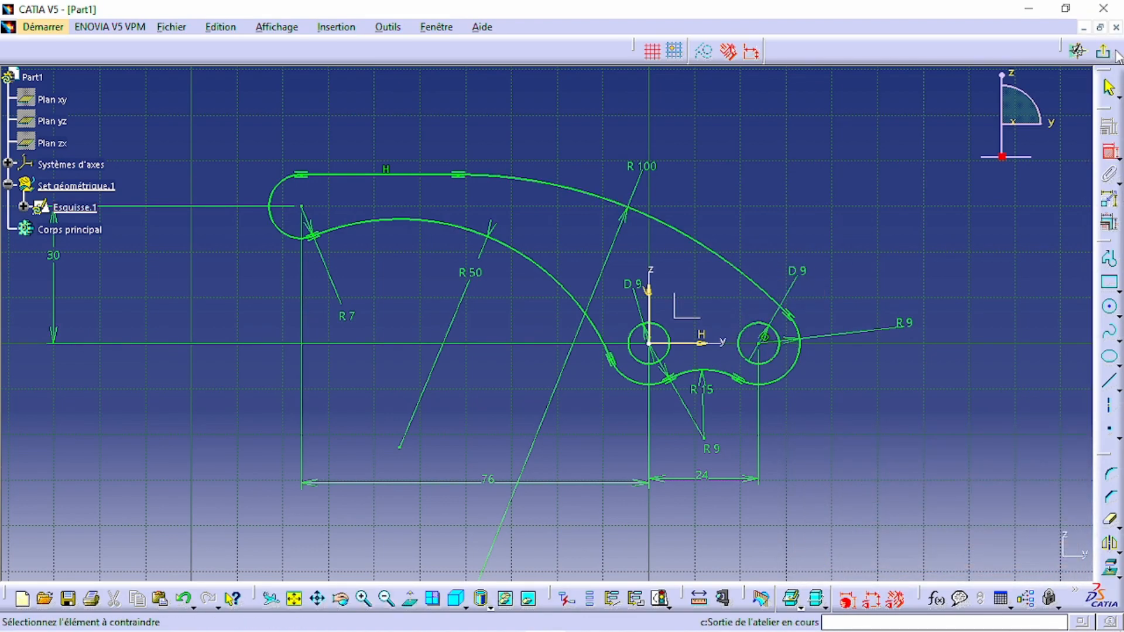
middle_drag(592, 346, 563, 376)
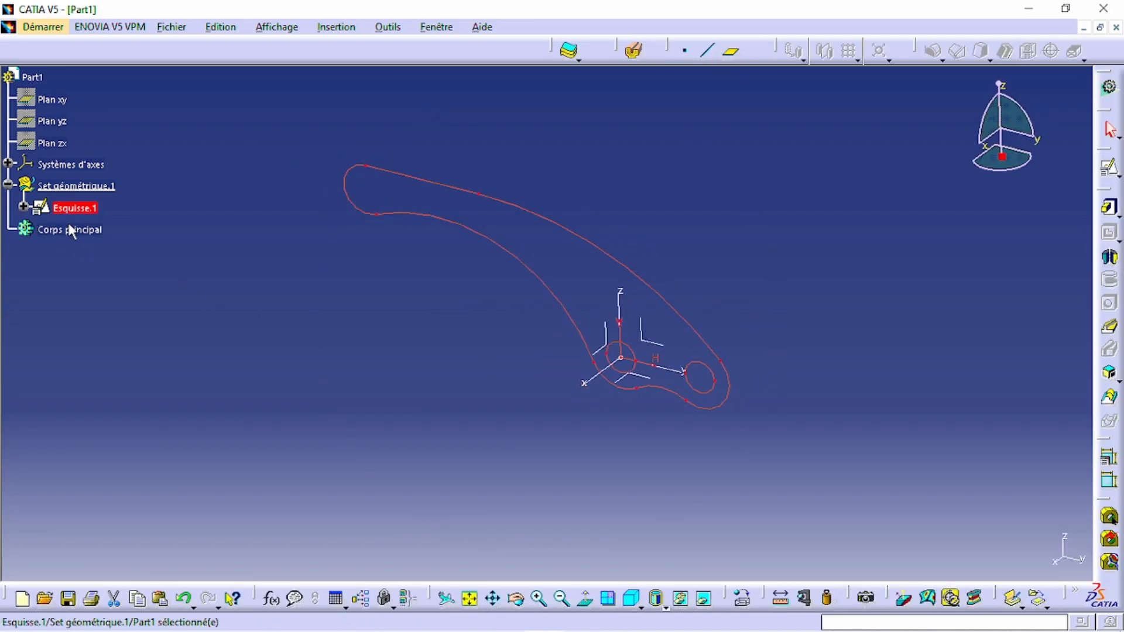
Make Corps principal the active work object and start an extrusion of the lever sketch with symmetric extension.
right_click(82, 235)
click(163, 346)
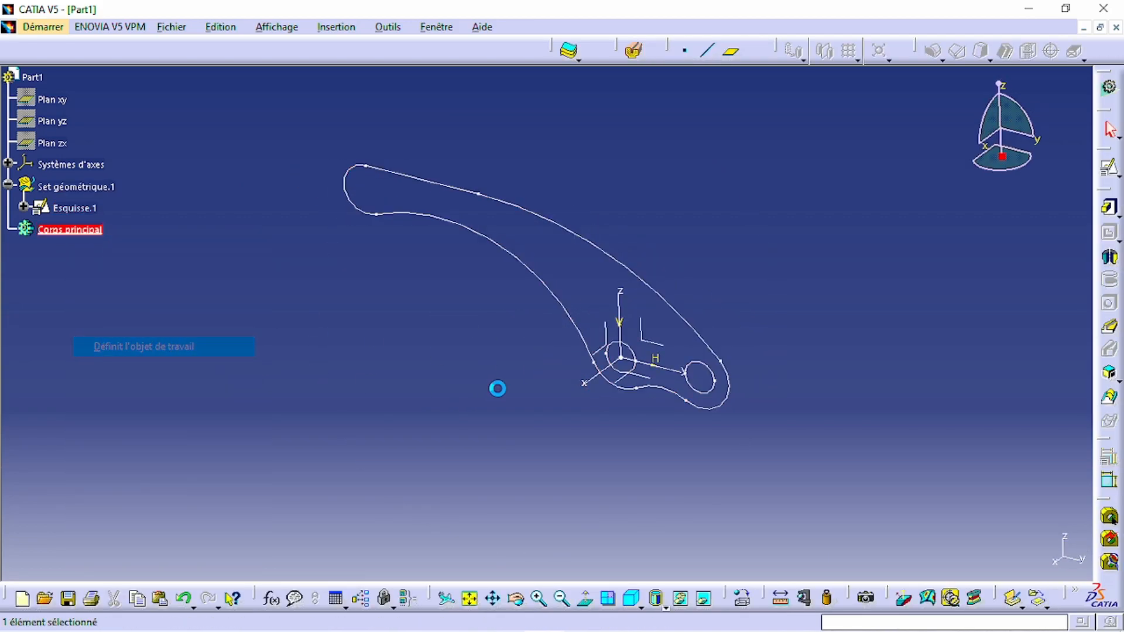
mouse_move(597, 380)
middle_down()
mouse_move(582, 359)
mouse_move(660, 331)
mouse_move(911, 309)
middle_up()
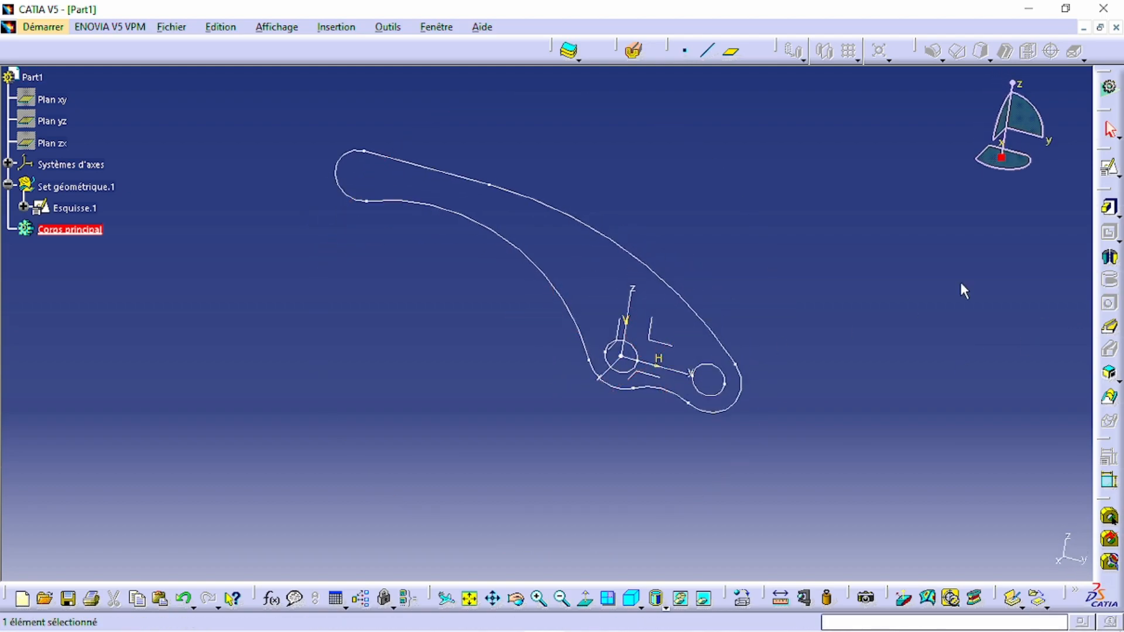
click(1108, 209)
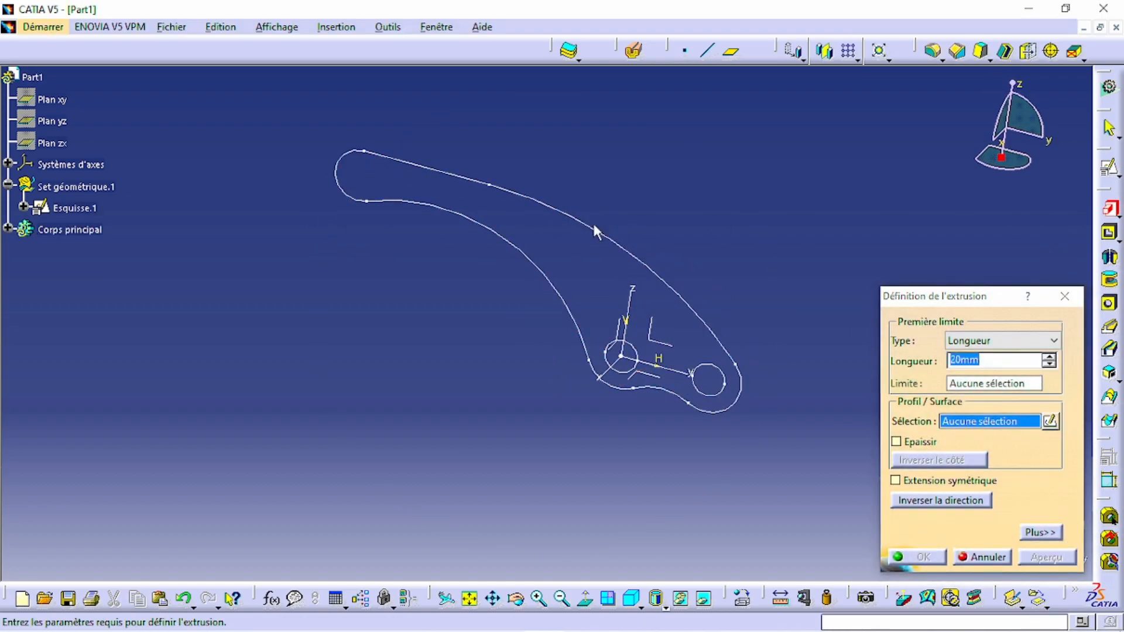
click(593, 231)
click(936, 480)
Check the overall width in the reference drawing and extrude the lever profile symmetrically to a total width of 26 mm.
click(599, 618)
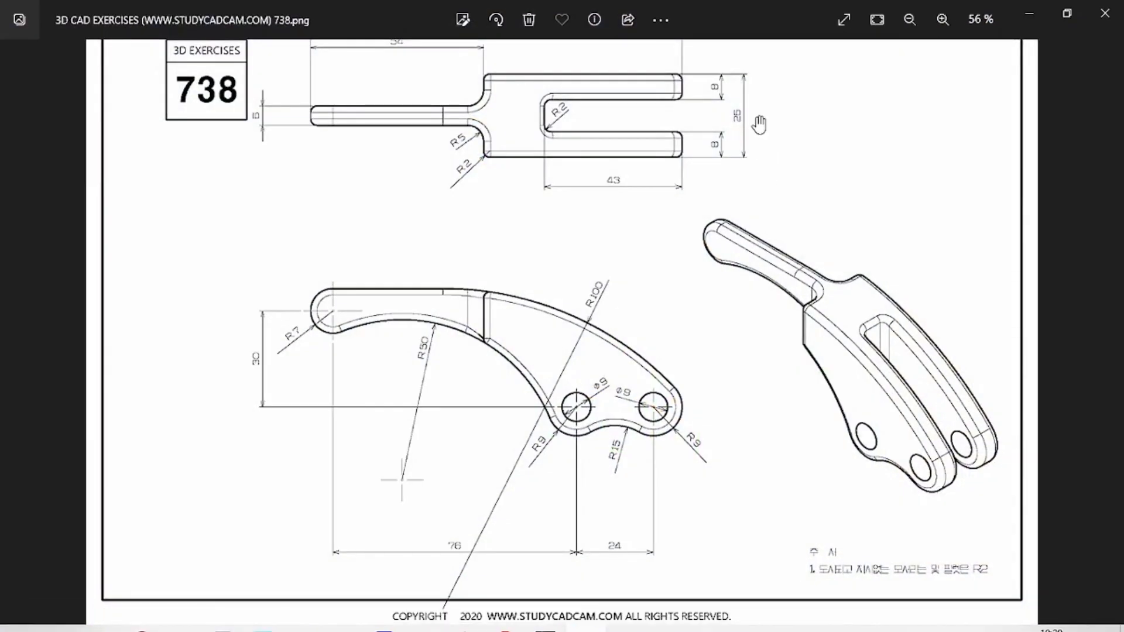
scroll(783, 90, up, 2)
scroll(783, 89, up, 2)
scroll(765, 219, down, 2)
scroll(761, 234, down, 2)
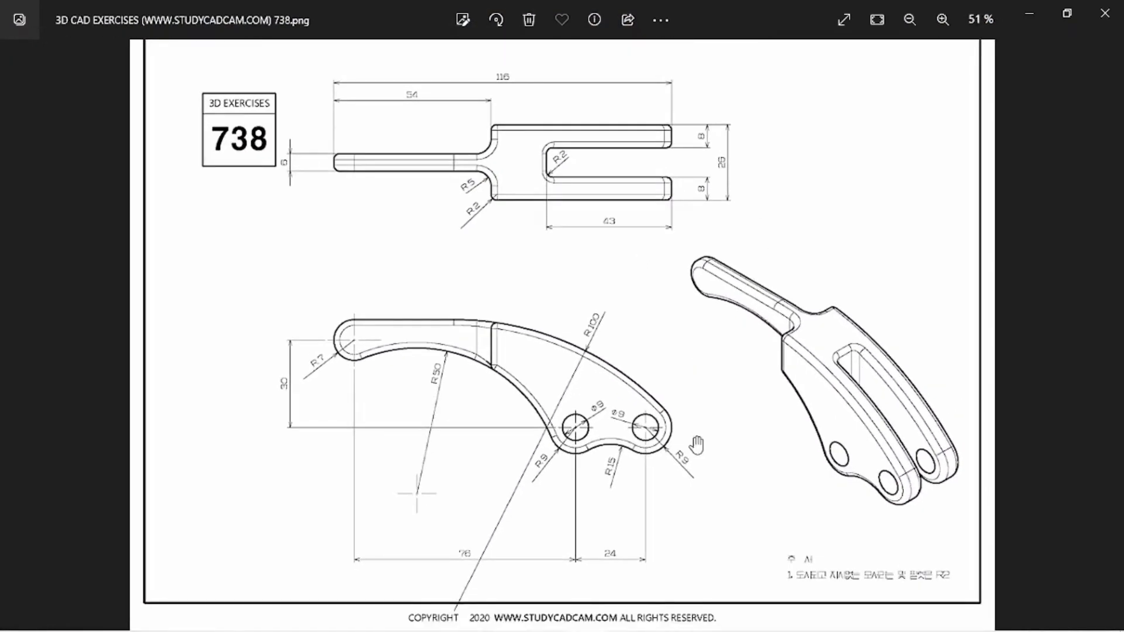
click(604, 619)
drag(1013, 364, 852, 380)
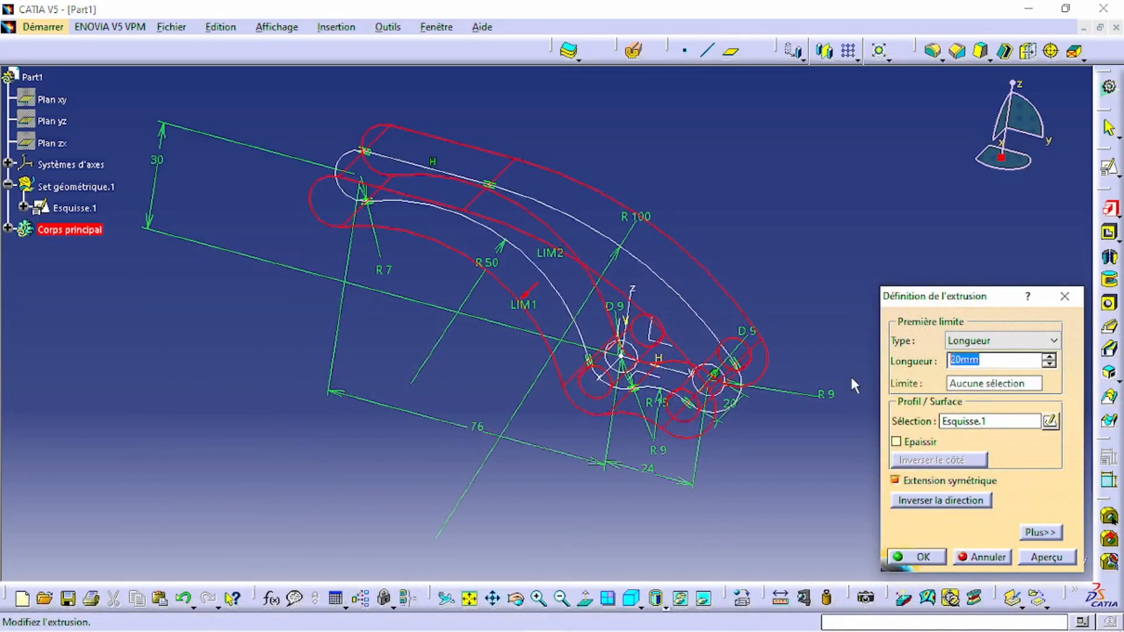
text(26mm)
key(Return)
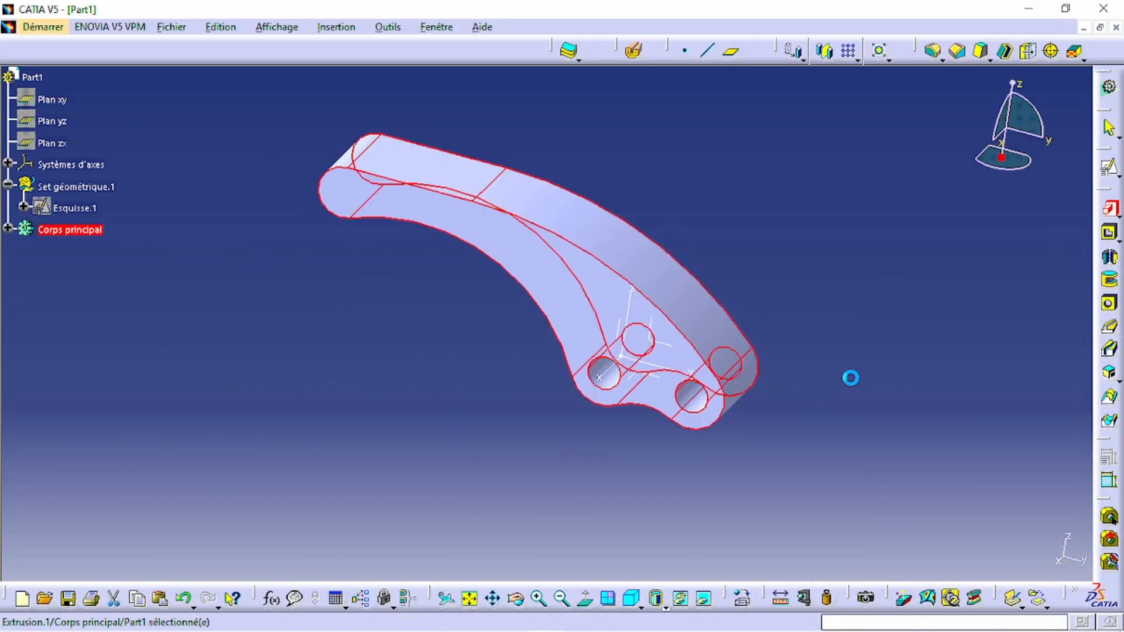
Create a positioned sketch on the XY plane of the absolute axis system, with its horizontal axis along Y.
mouse_move(680, 351)
middle_down()
mouse_move(647, 394)
mouse_move(661, 363)
middle_up()
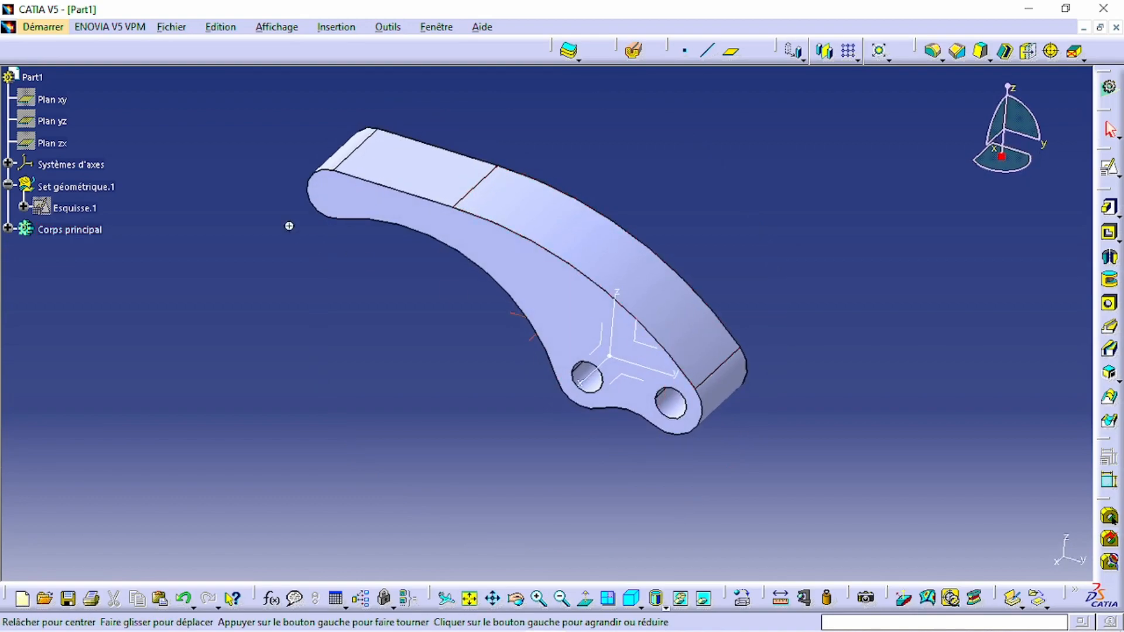
middle_drag(288, 226, 304, 281)
middle_drag(546, 324, 585, 381)
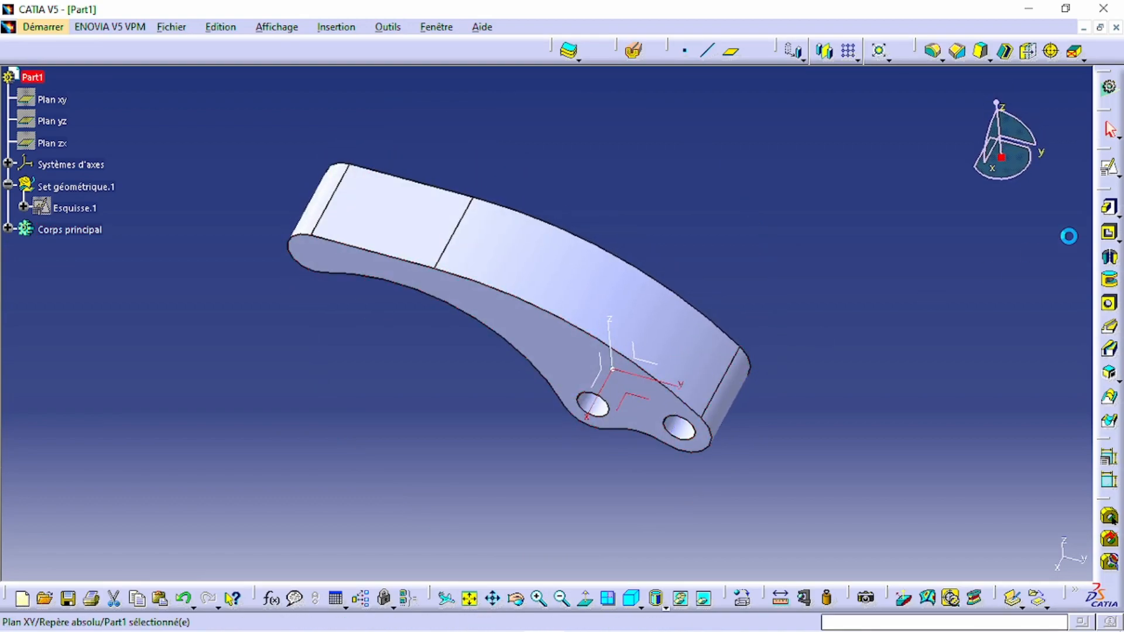
click(1111, 171)
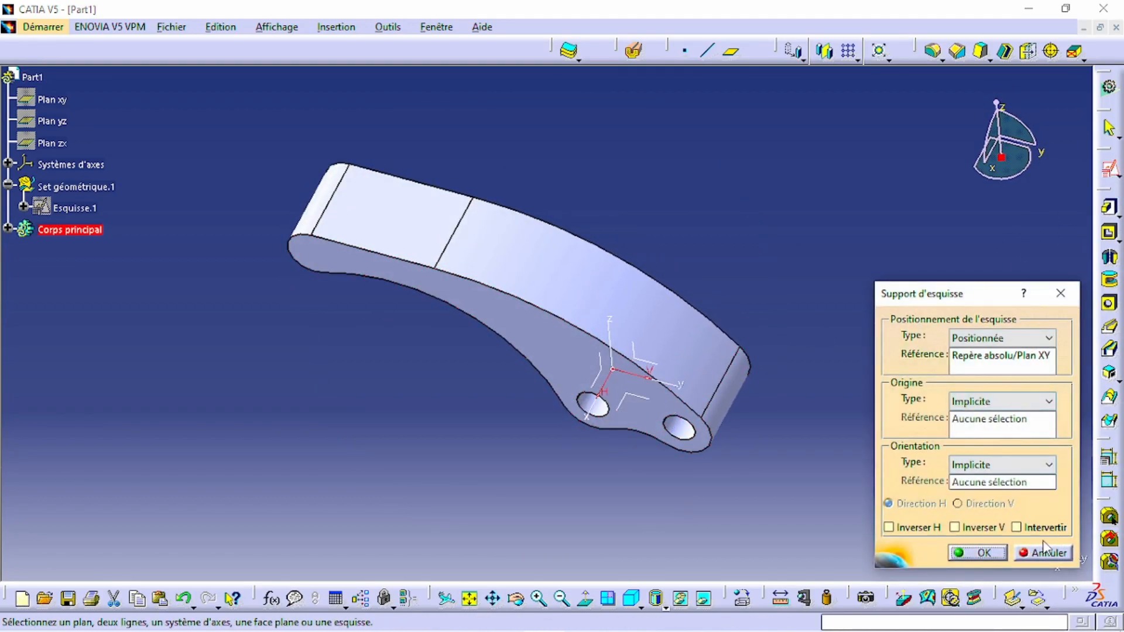
click(983, 553)
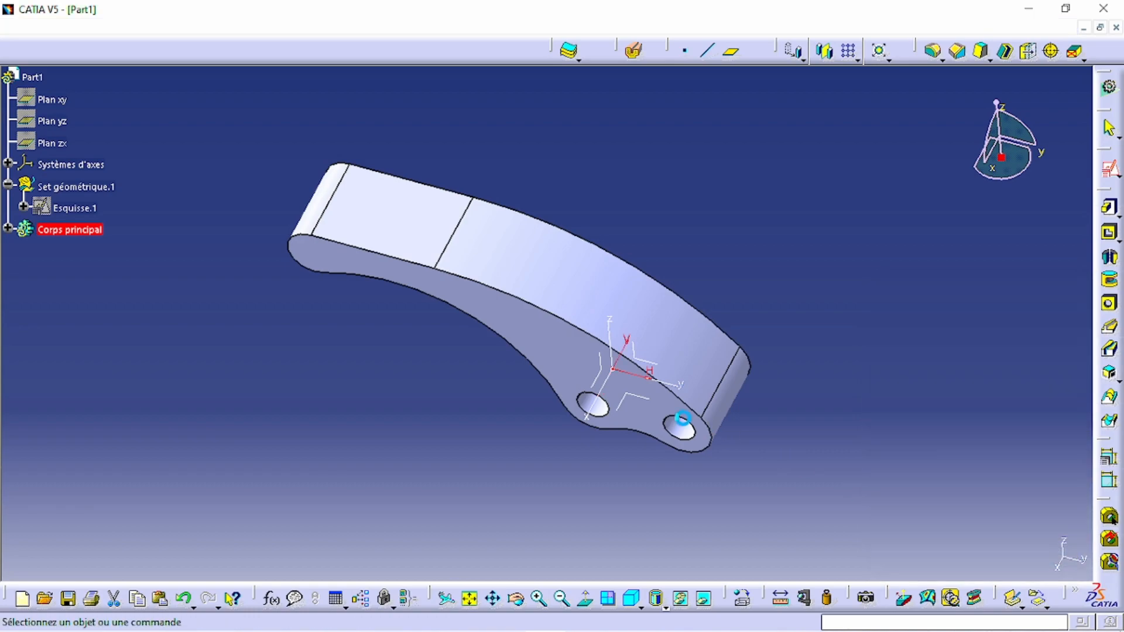
click(607, 302)
Sketch a slot rectangle about 60 mm long around the horizontal axis, extending past the pin-hole end of the lever.
middle_drag(617, 398, 612, 261)
click(1109, 282)
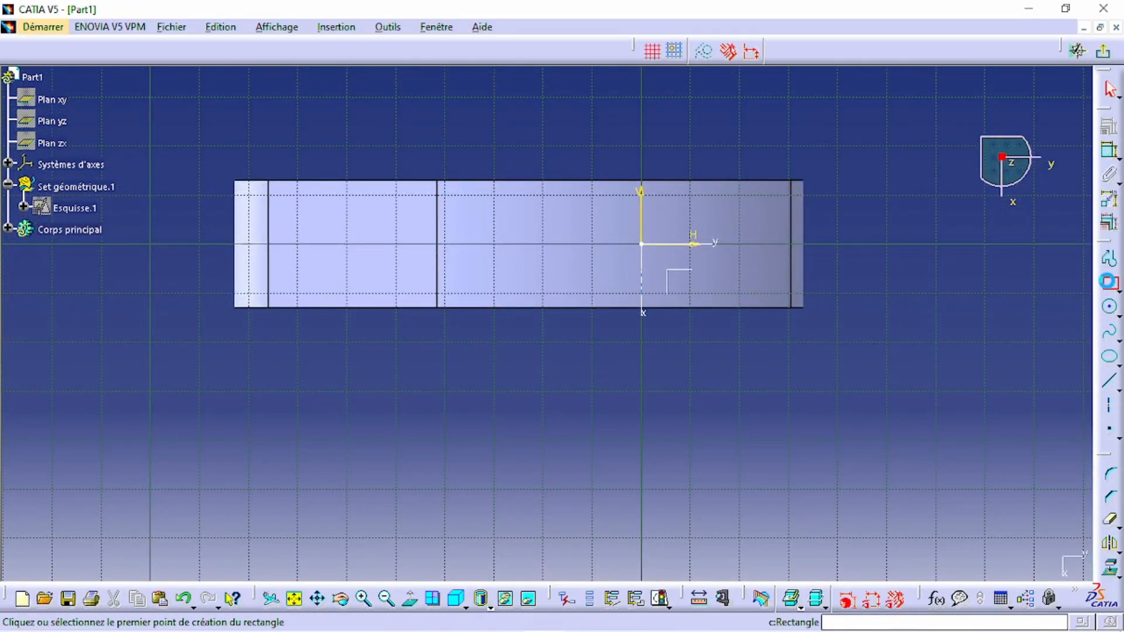
click(872, 222)
click(576, 268)
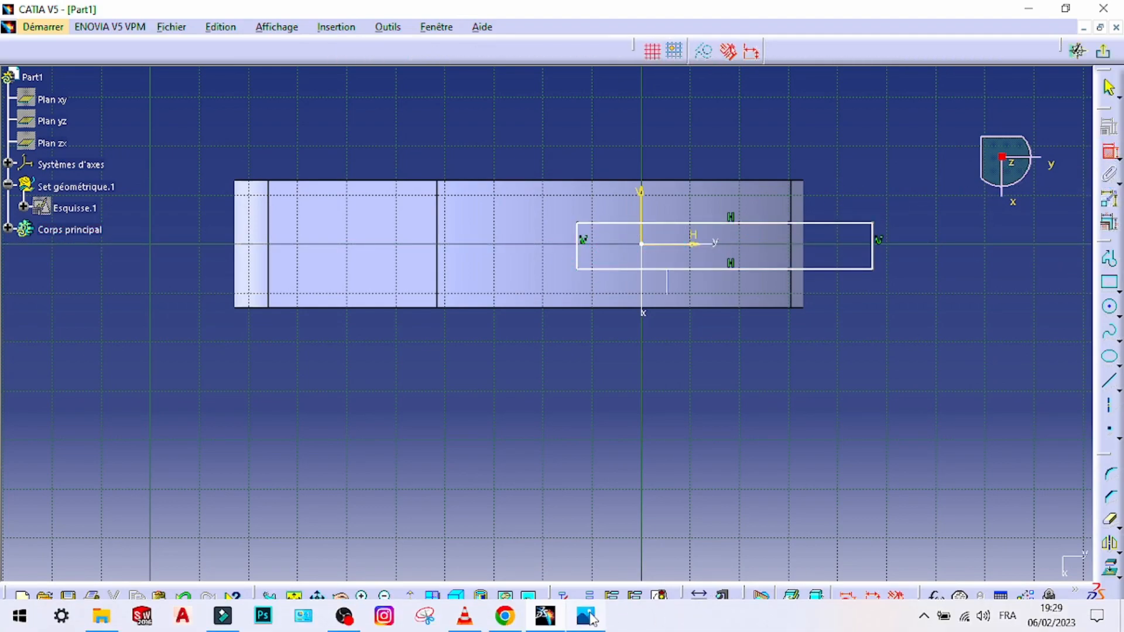
Check the fork dimensions in the drawing and set the distance between the rectangle's upper edge and the lever's upper side to 8 mm.
click(585, 619)
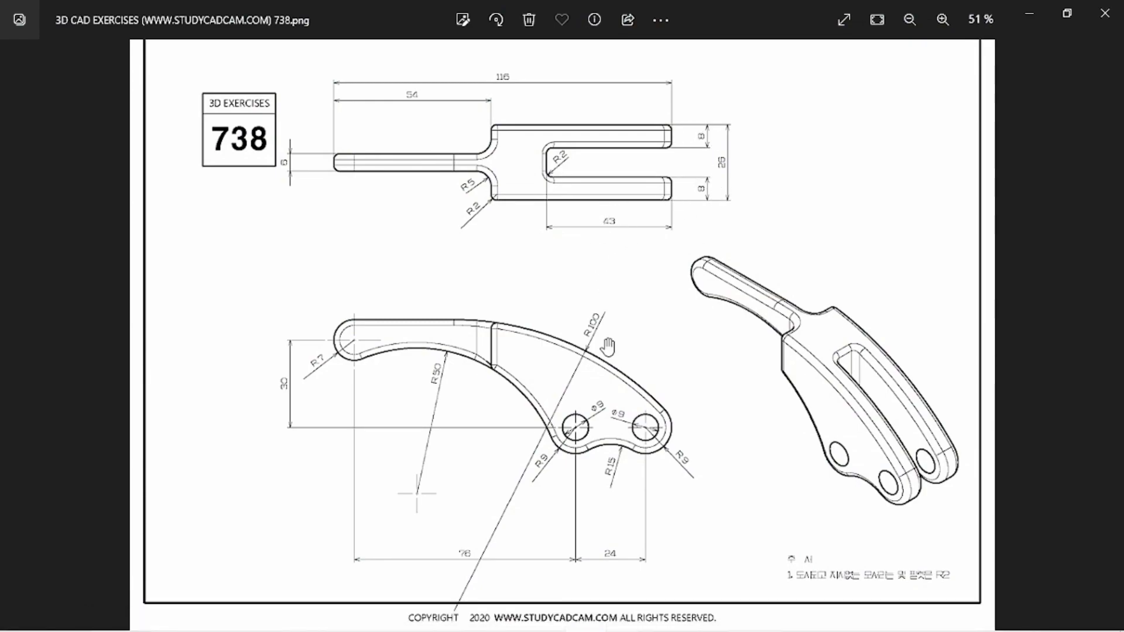
click(598, 621)
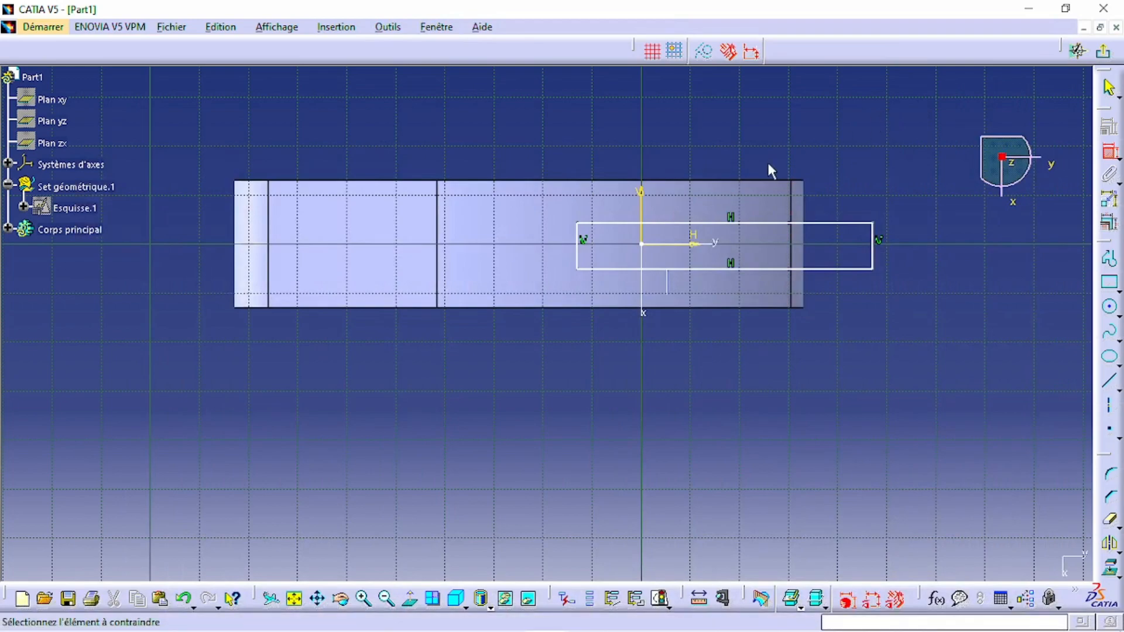
click(839, 224)
click(859, 150)
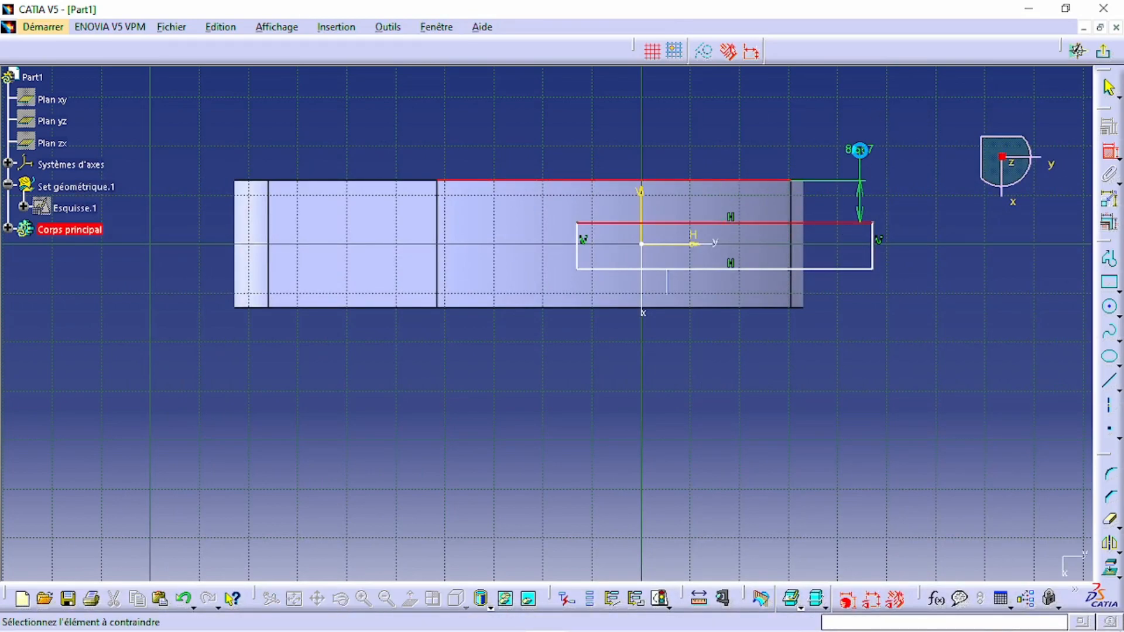
double_click(858, 151)
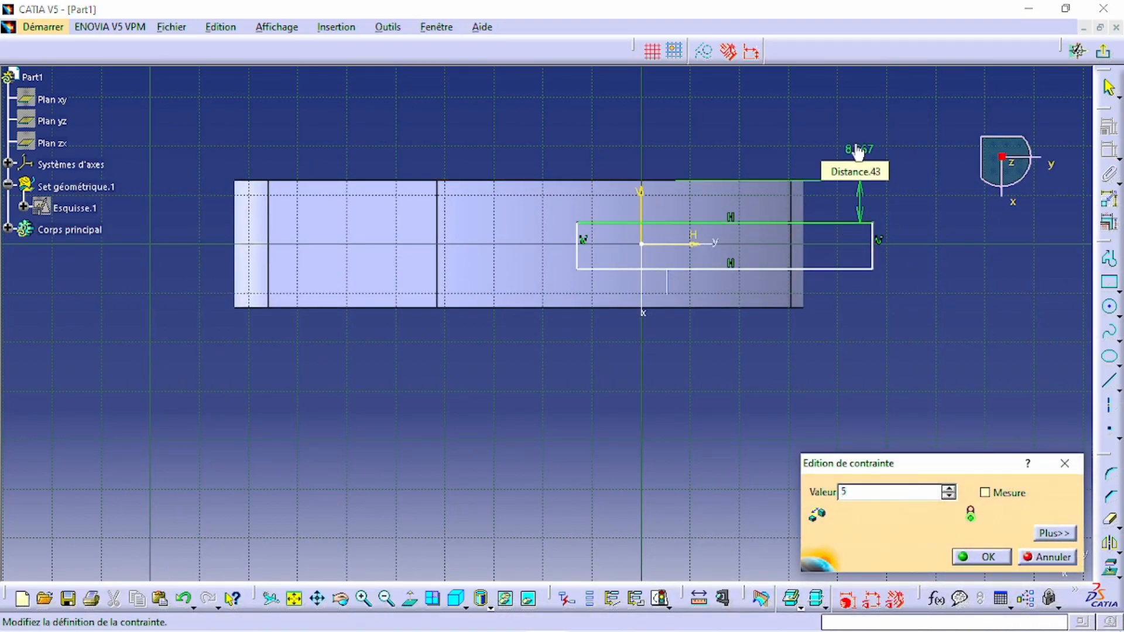
text(8)
key(Return)
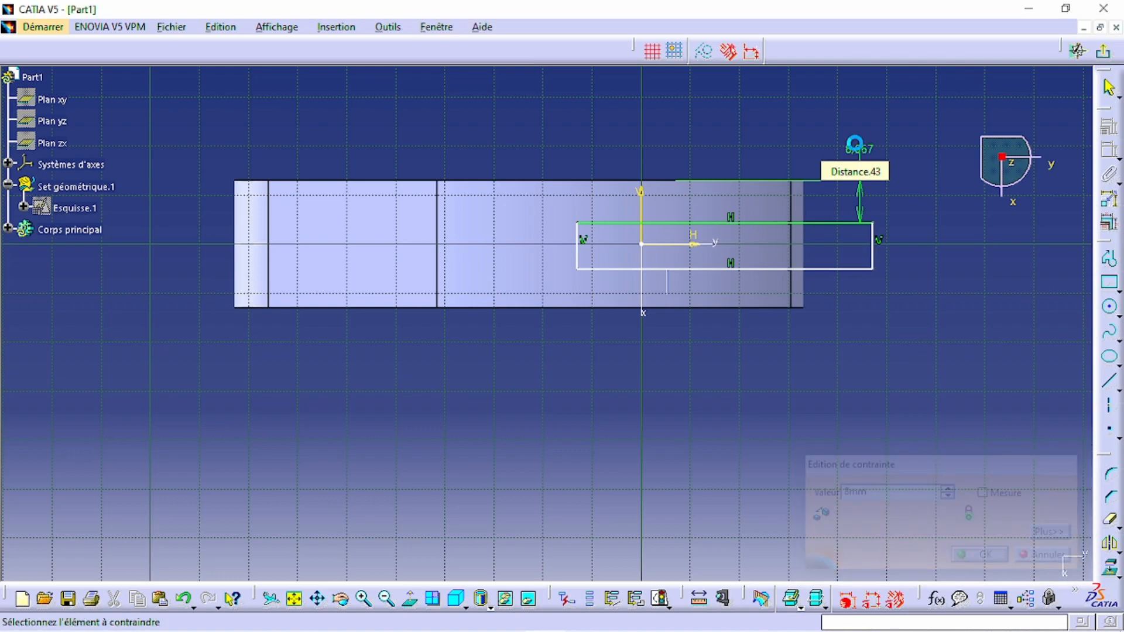
Set the distance between the rectangle's lower edge and the lever's lower side to 8 mm.
click(829, 268)
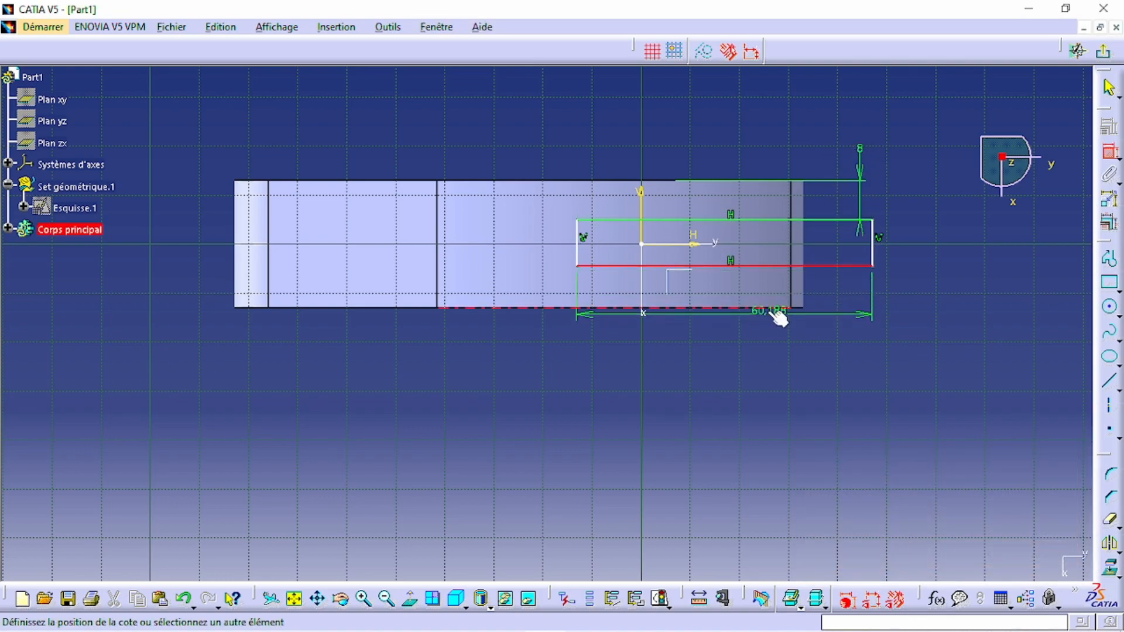
click(778, 309)
click(877, 348)
double_click(881, 352)
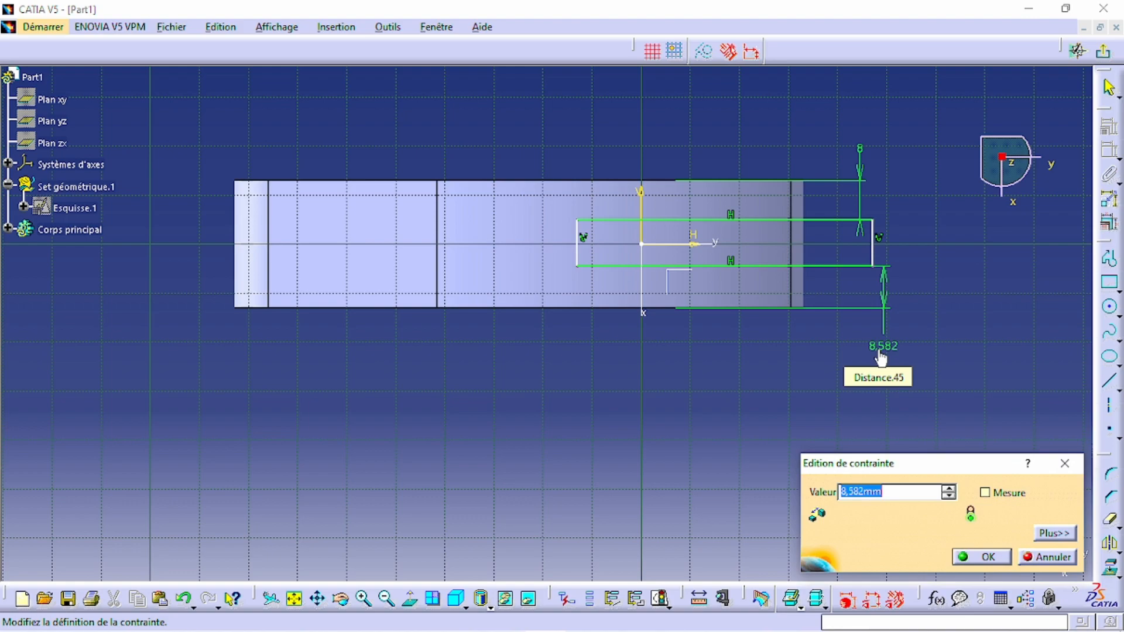
key(Return)
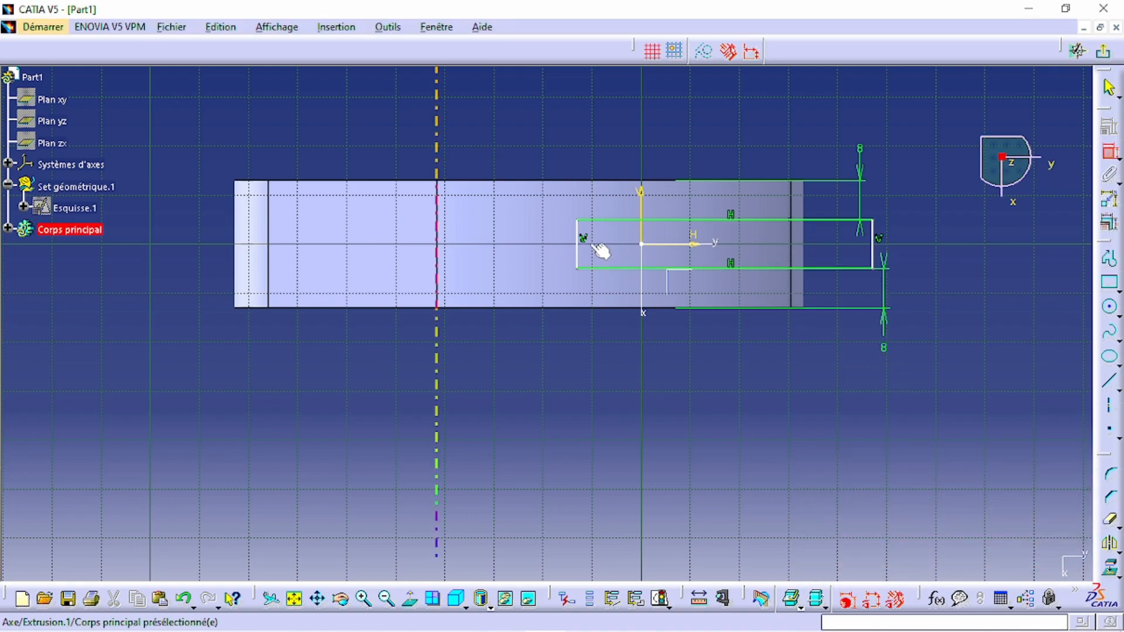
Dimension the distance from the rectangle's inner short edge to the axis of the outermost pin hole.
click(579, 240)
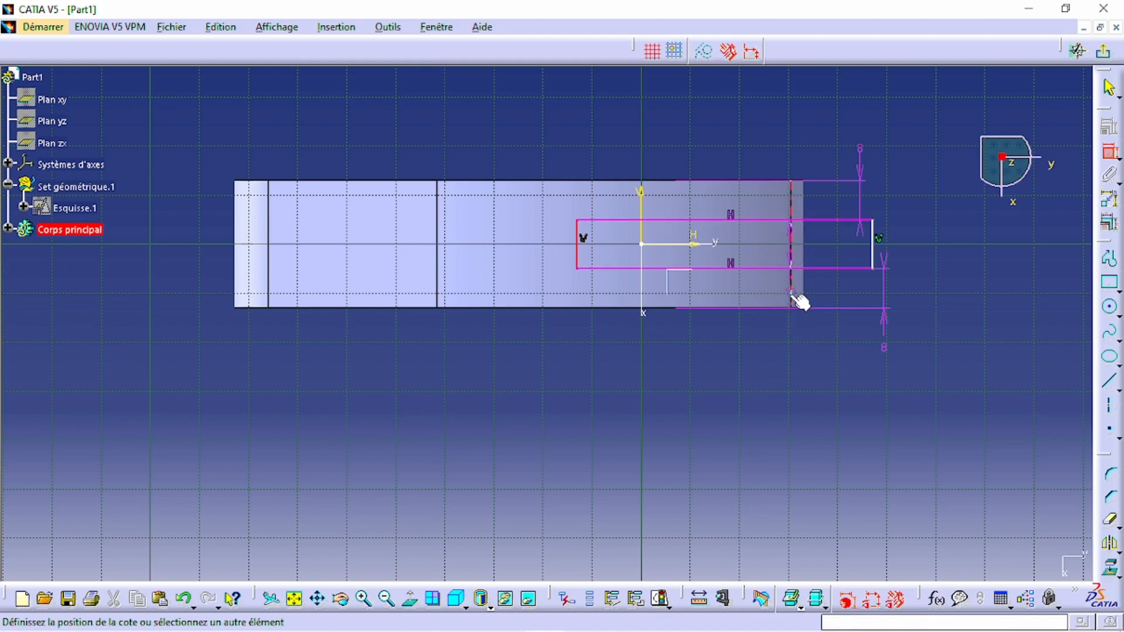
middle_drag(742, 337, 750, 194)
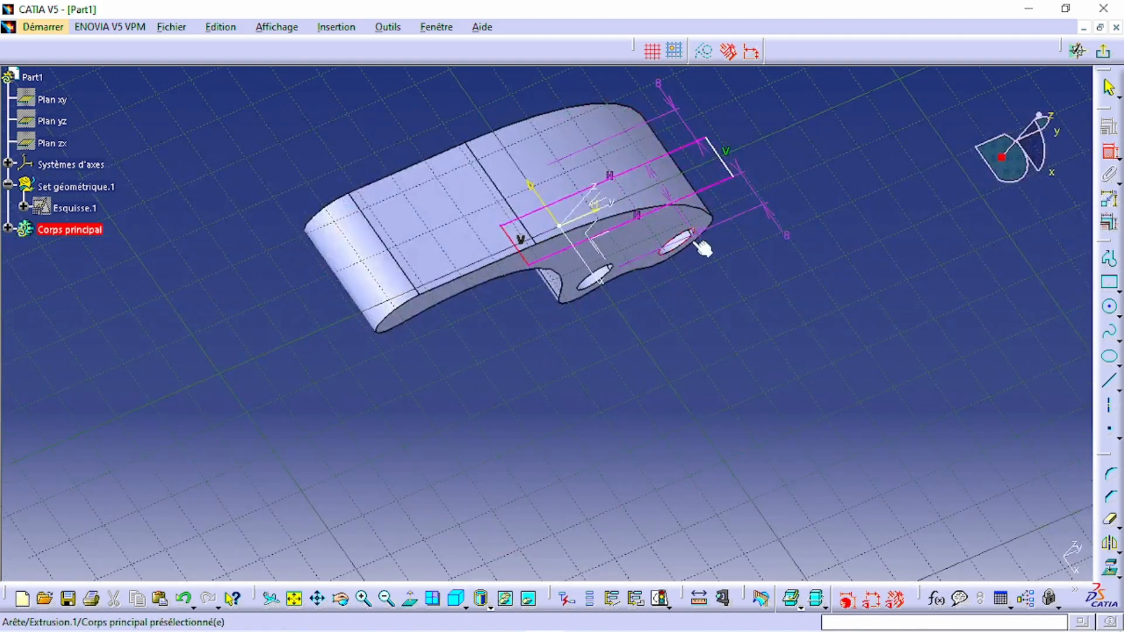
middle_drag(682, 250, 658, 217)
click(667, 226)
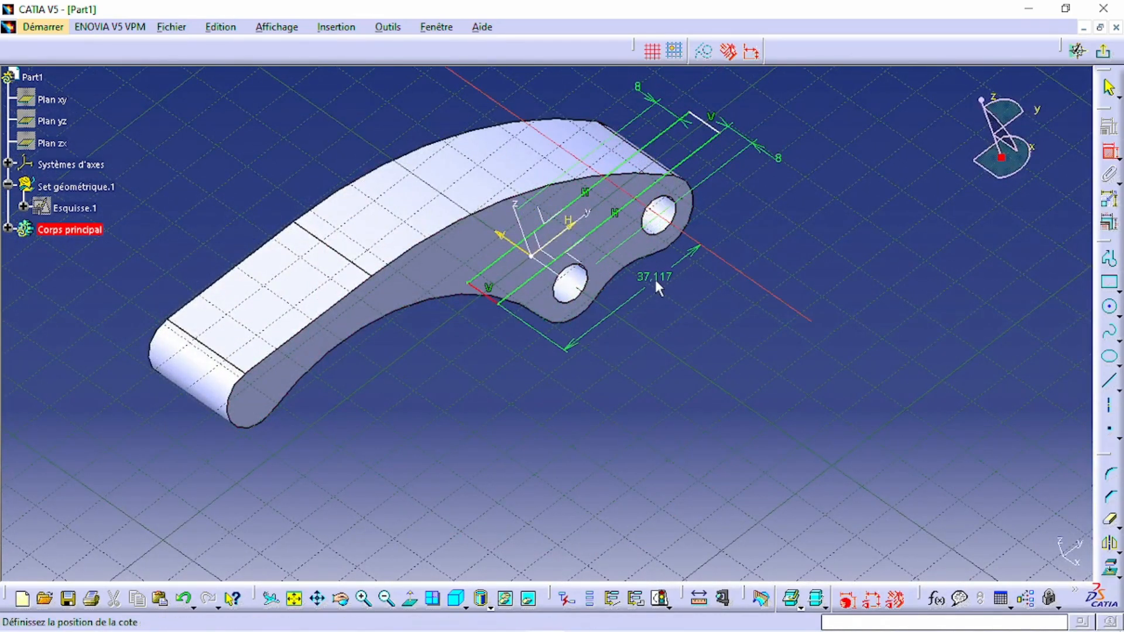
click(678, 309)
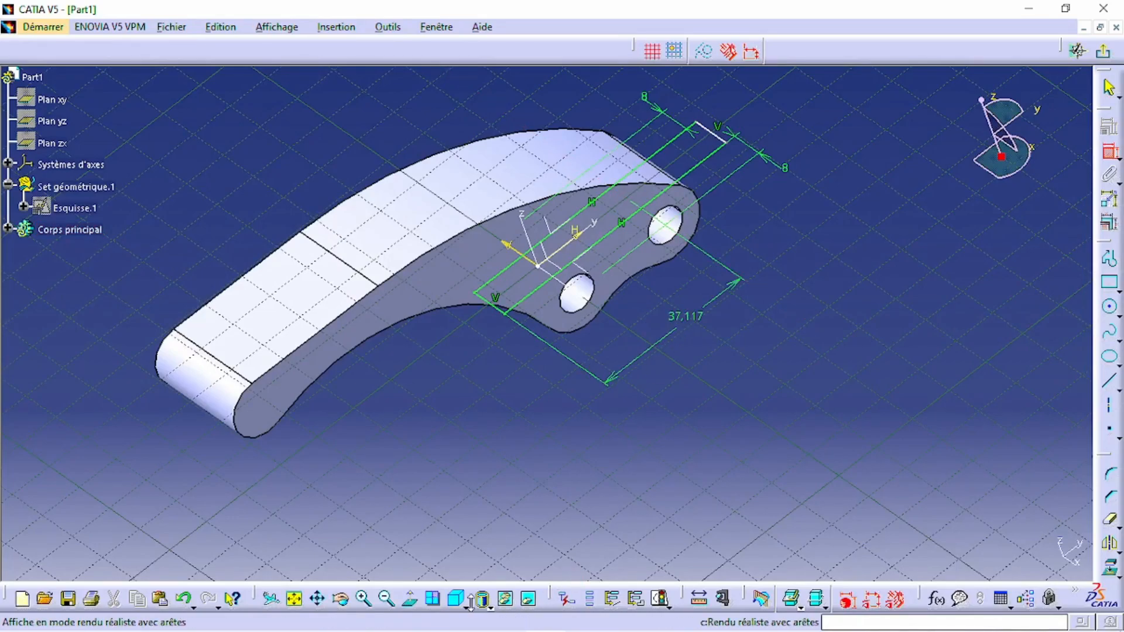
Check the drawing, set the distance to the outer hole axis to the 43 mm slot depth minus the end radius, and exit the sketch.
middle_drag(638, 421, 677, 381)
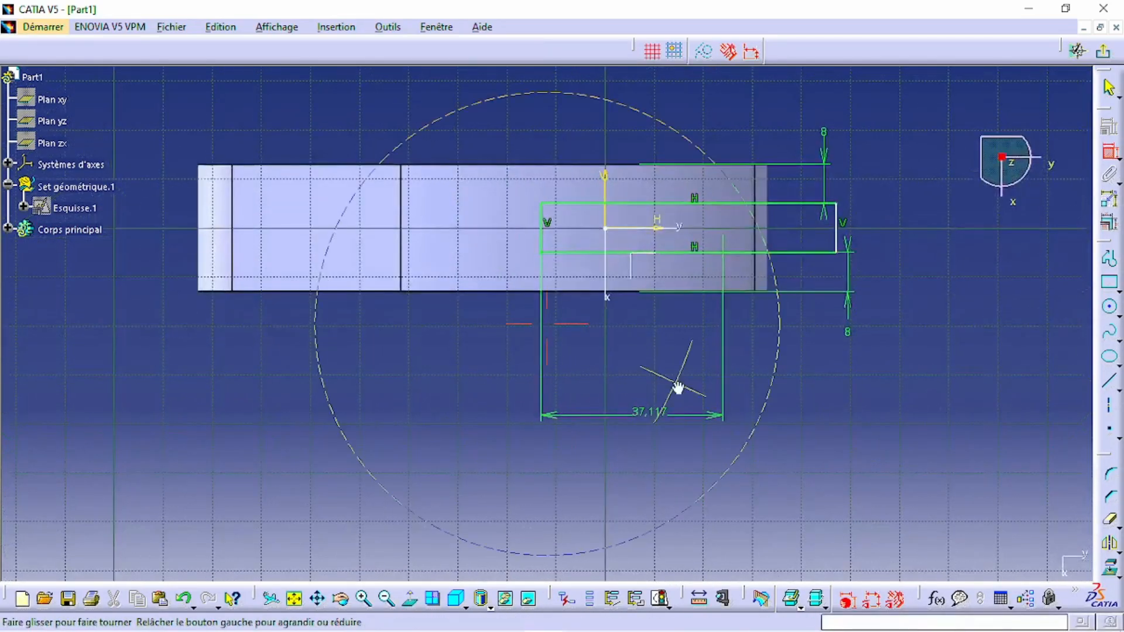
click(585, 616)
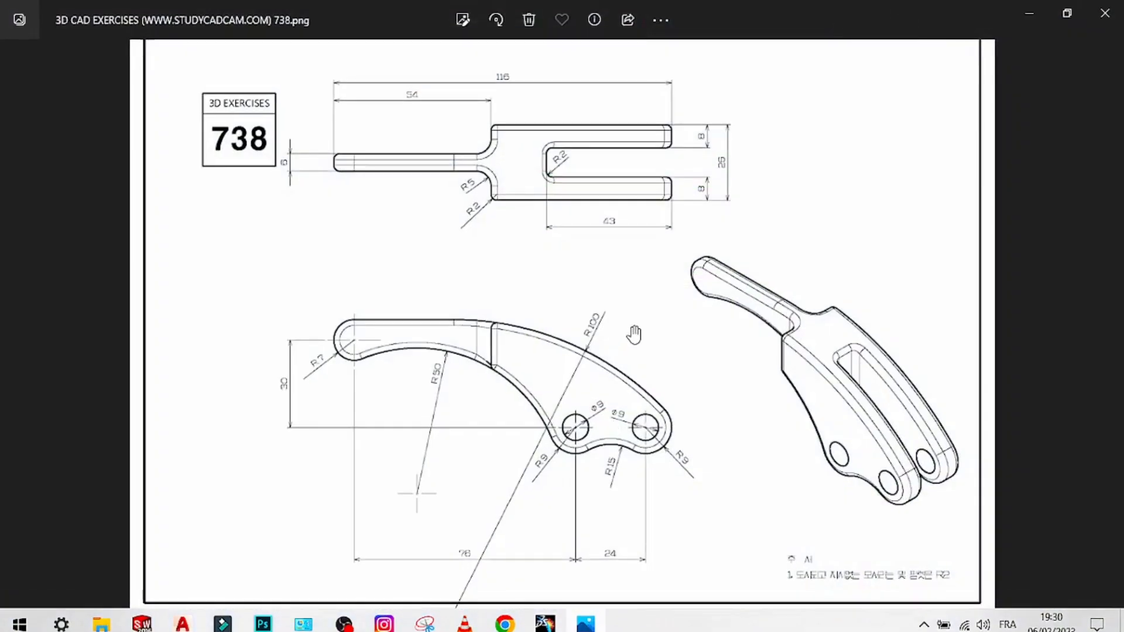
scroll(604, 222, up, 2)
scroll(635, 369, down, 1)
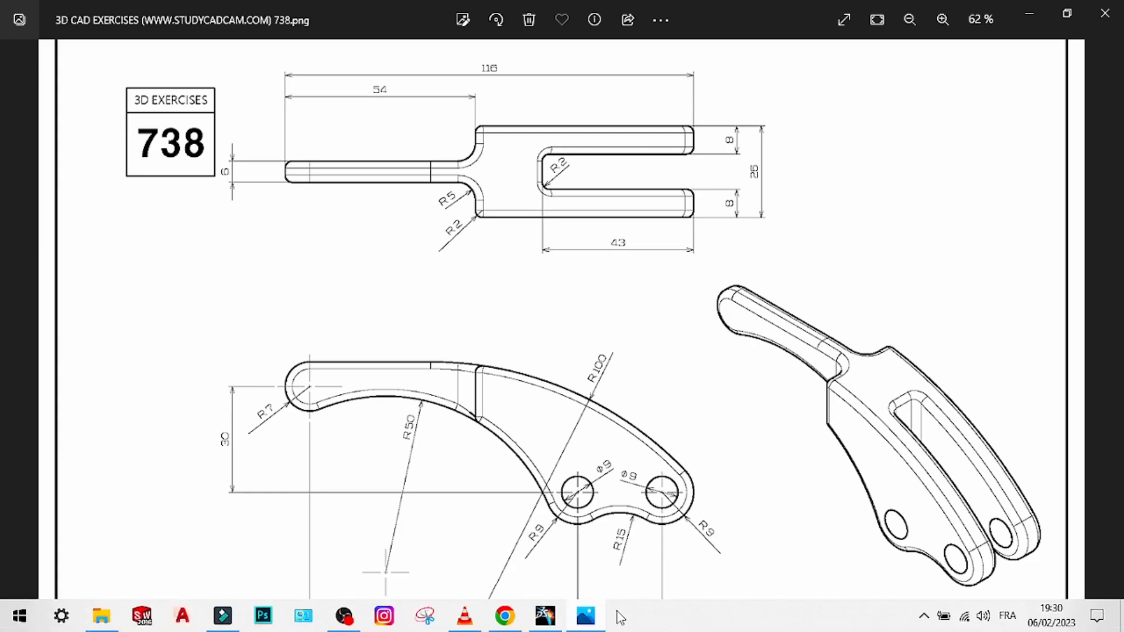
click(585, 616)
double_click(648, 418)
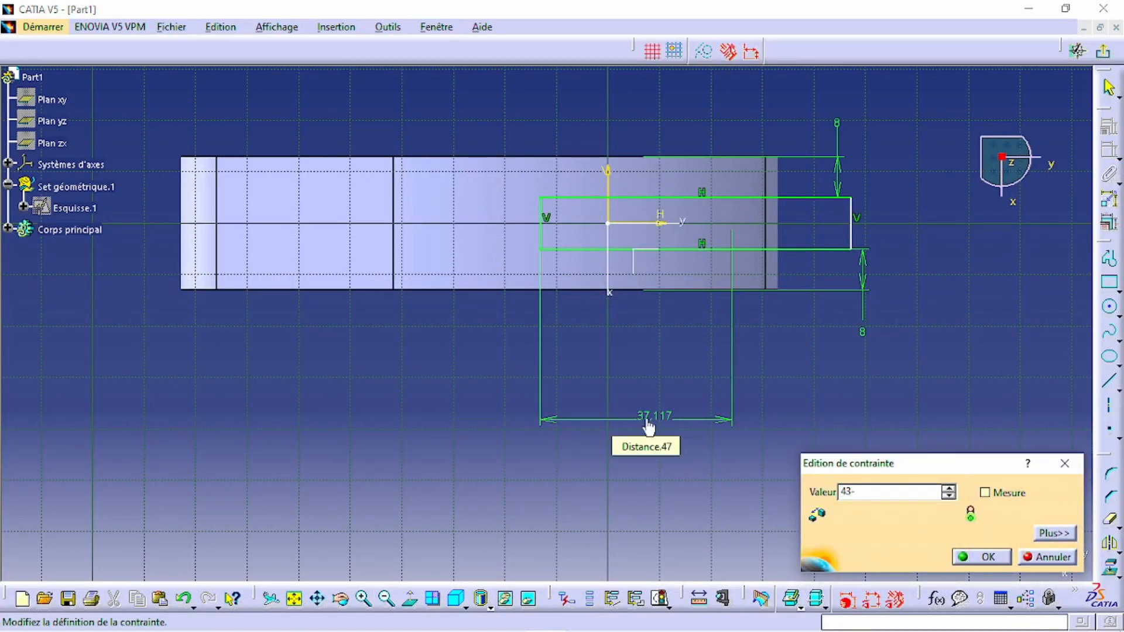
key(Return)
click(1103, 51)
mouse_move(505, 347)
middle_down()
mouse_move(505, 258)
mouse_move(519, 346)
middle_up()
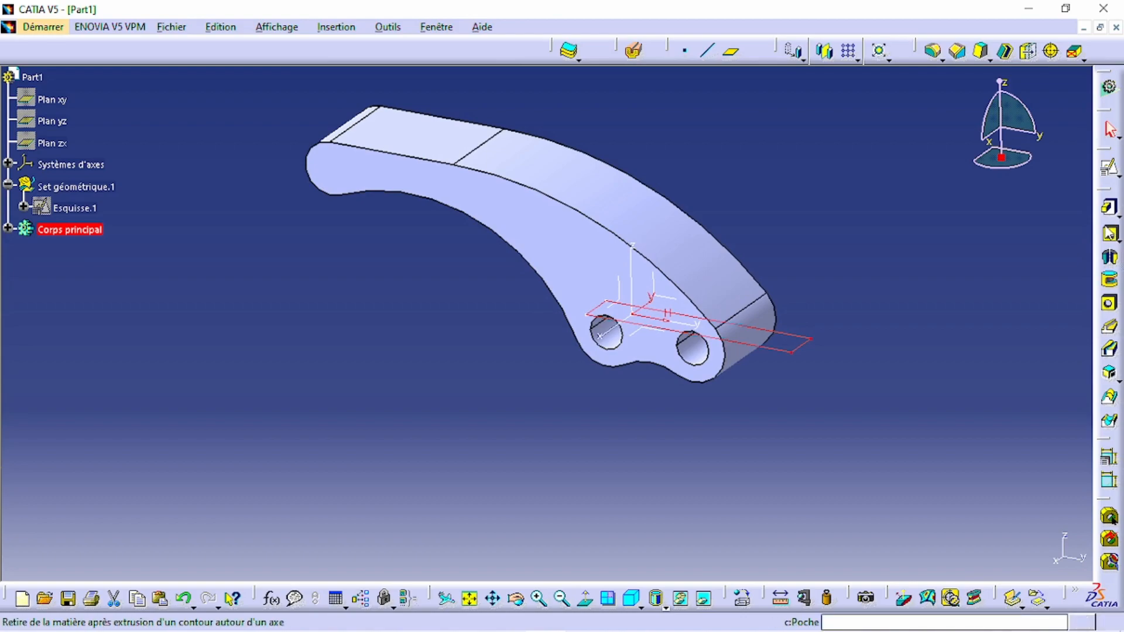
Cut the fork slot through the lever with a pocket from the rectangle sketch, extended symmetrically on both sides of the sketch plane.
click(1109, 233)
click(895, 480)
drag(1053, 360, 1052, 357)
click(923, 557)
middle_drag(557, 321, 517, 368)
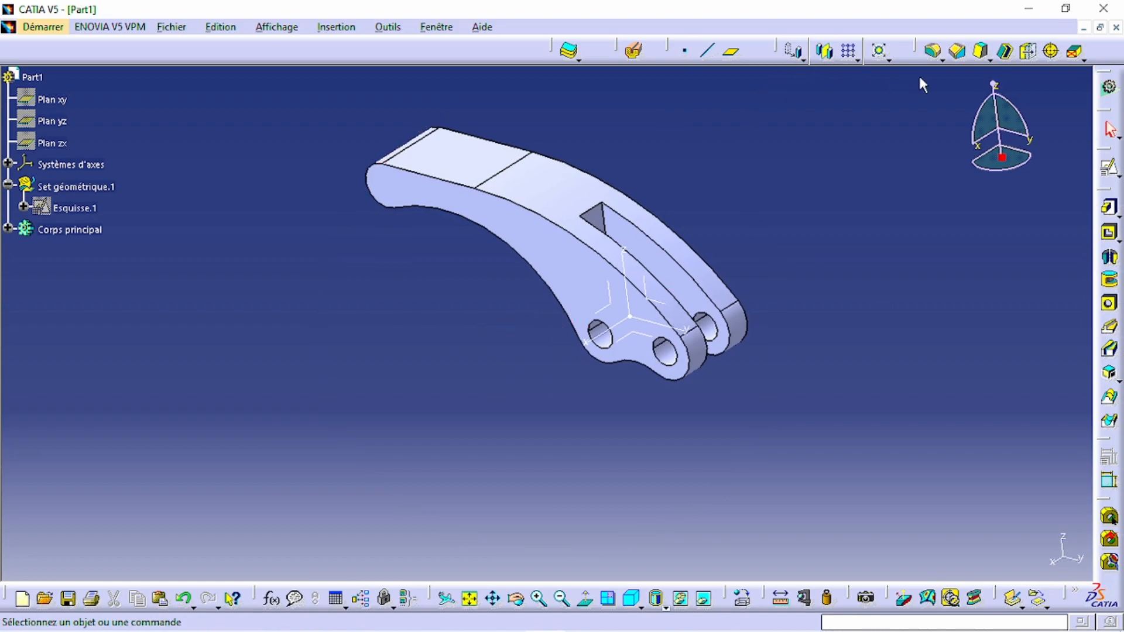
middle_drag(515, 328, 554, 514)
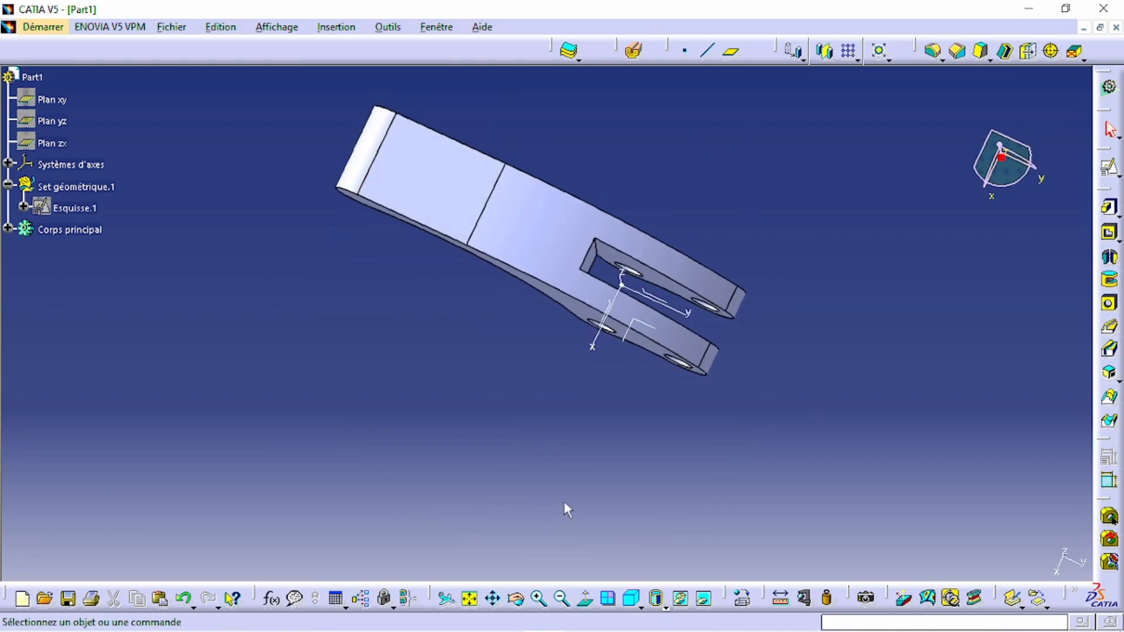
Create a positioned sketch on the XY plane with the V direction reversed and the axes swapped.
middle_drag(582, 321, 646, 325)
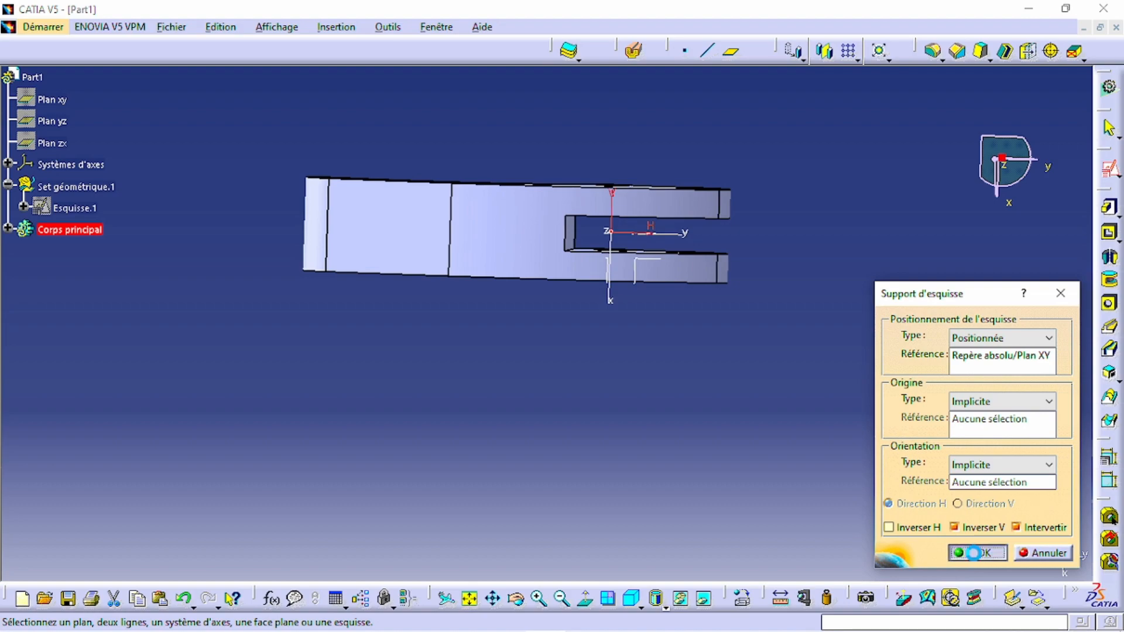
click(976, 554)
mouse_move(629, 344)
middle_down()
mouse_move(777, 341)
mouse_move(942, 276)
middle_up()
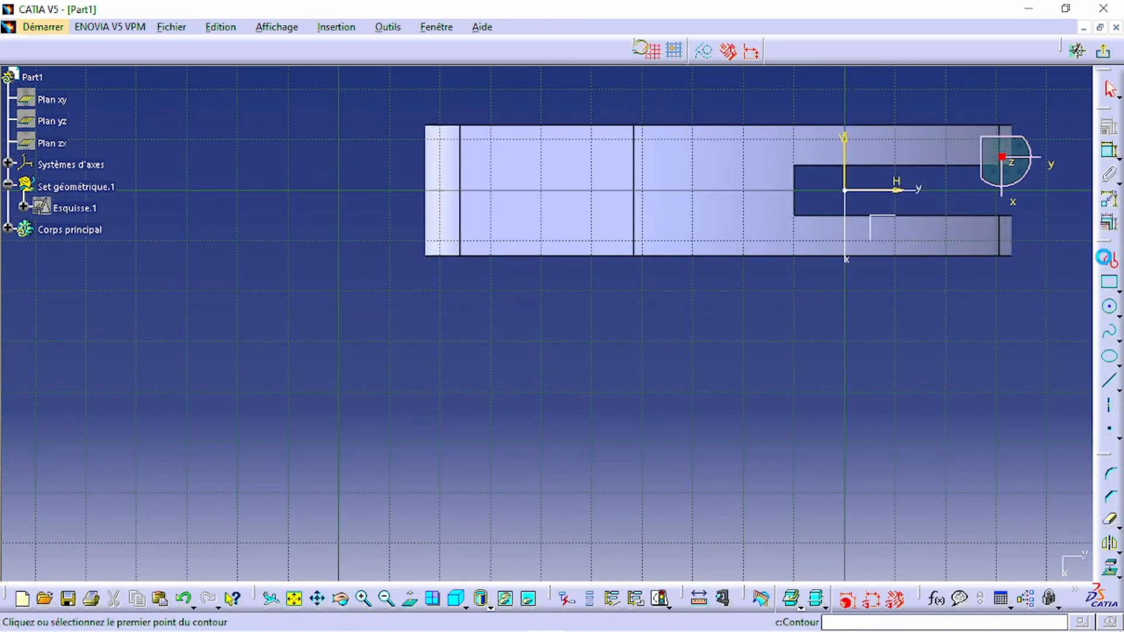
Sketch an open profile from beyond the handle end: a horizontal line, a tangent arc and a vertical line ending below the lever.
click(384, 219)
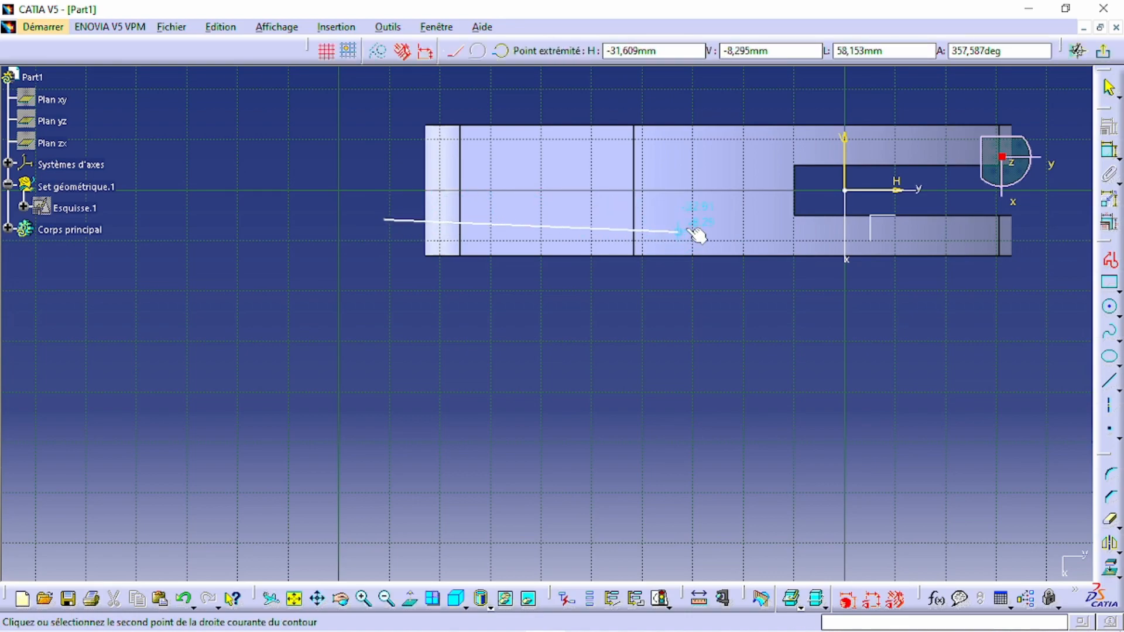
click(720, 240)
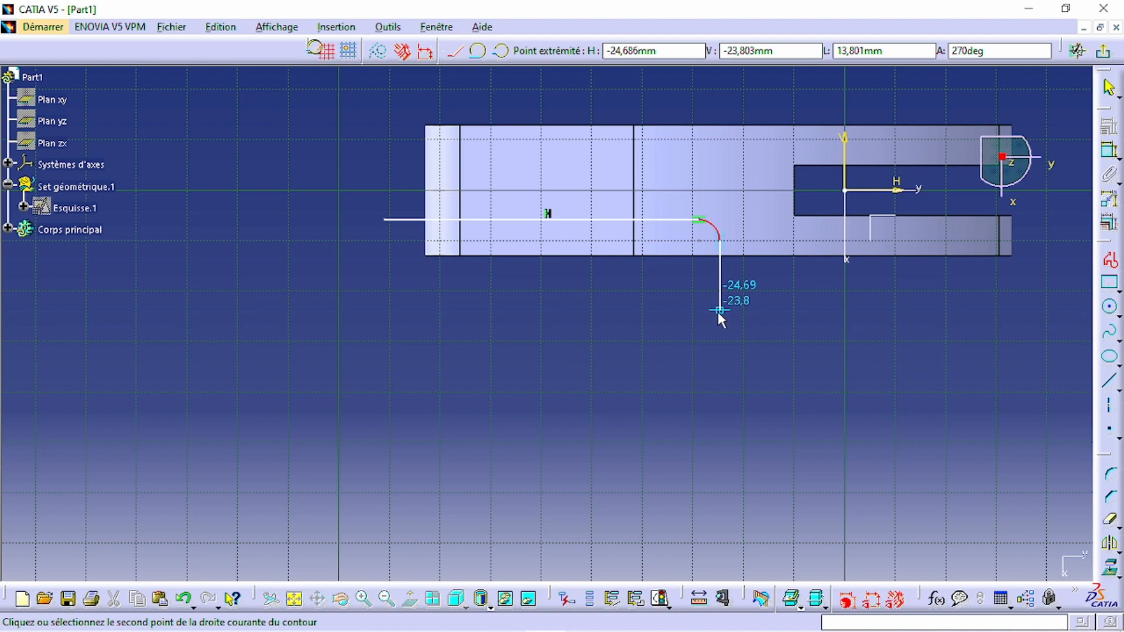
click(719, 310)
click(1111, 261)
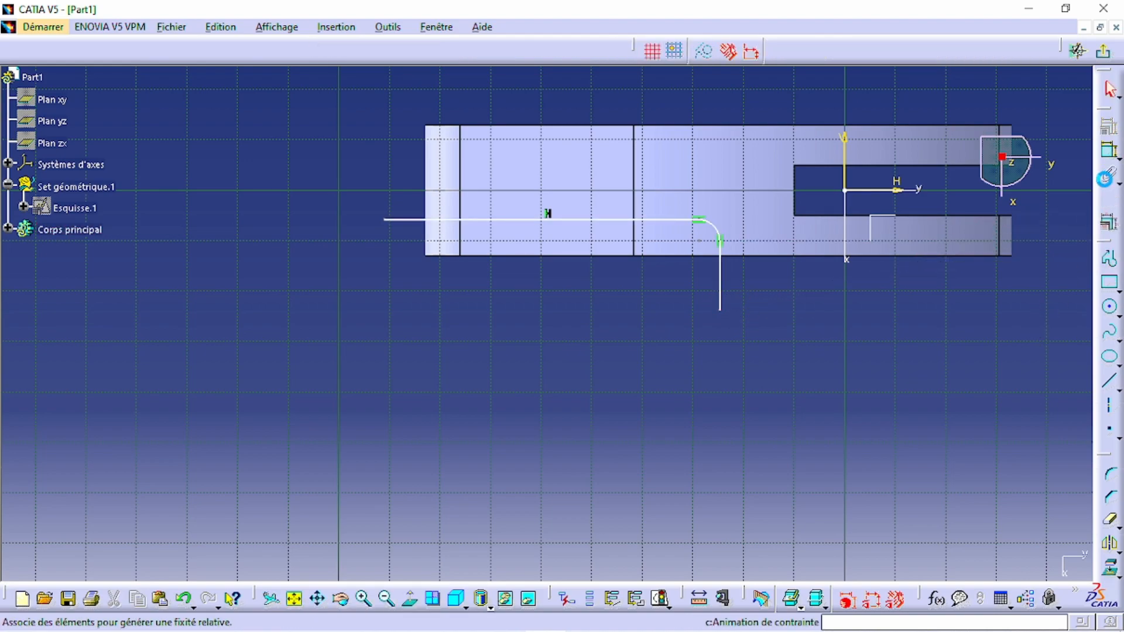
Check the shoulder radius in the drawing and set the profile's arc radius to 5 mm.
click(585, 616)
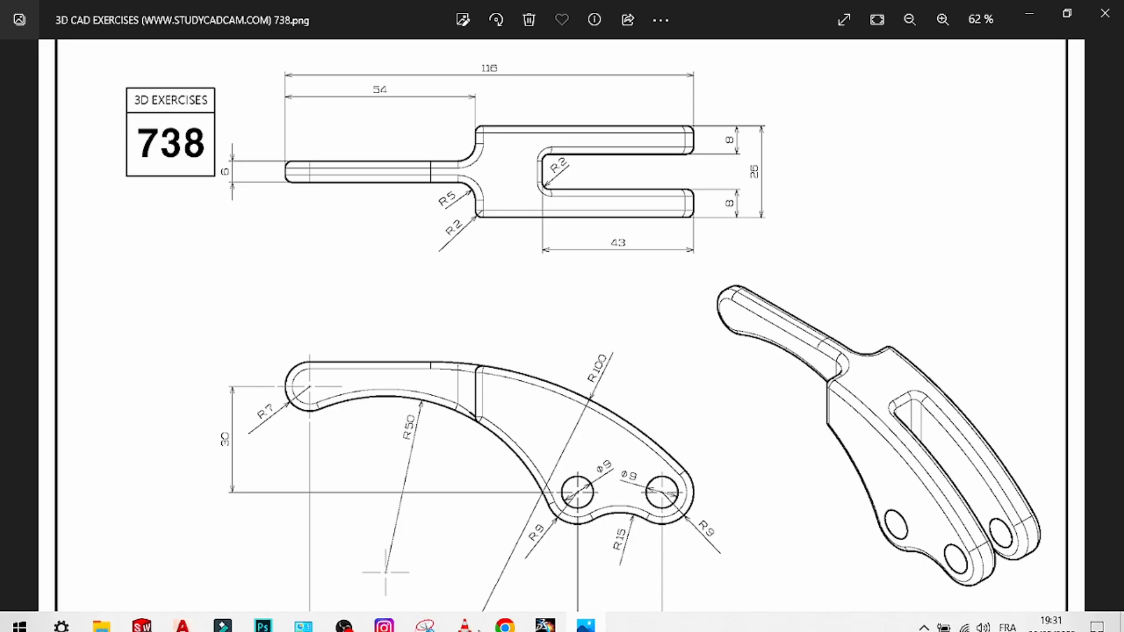
click(587, 616)
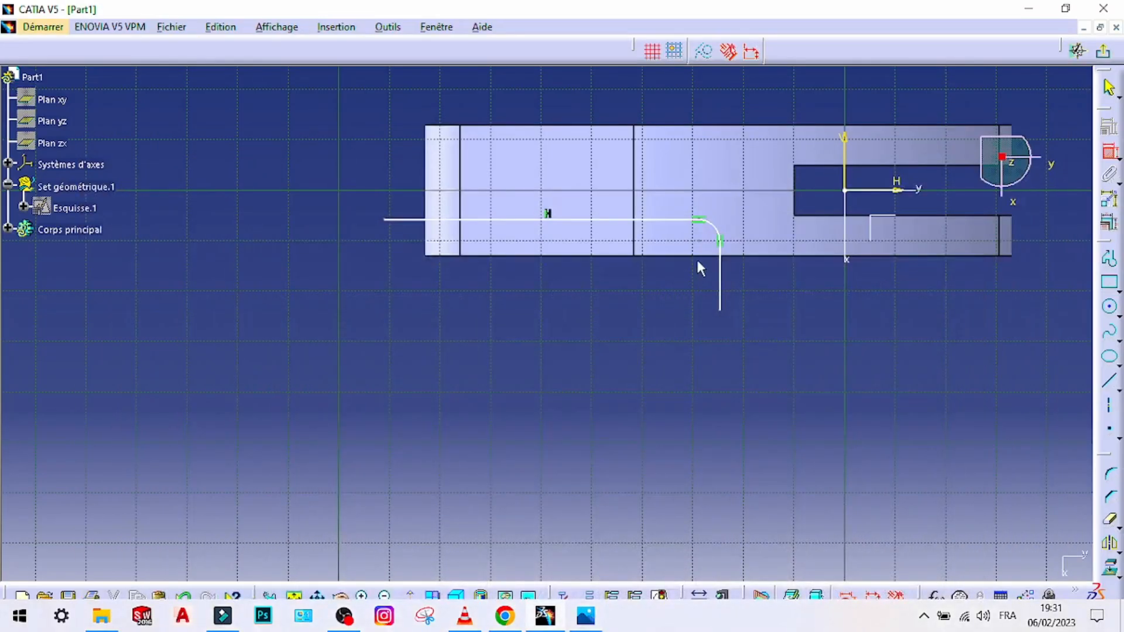
click(719, 234)
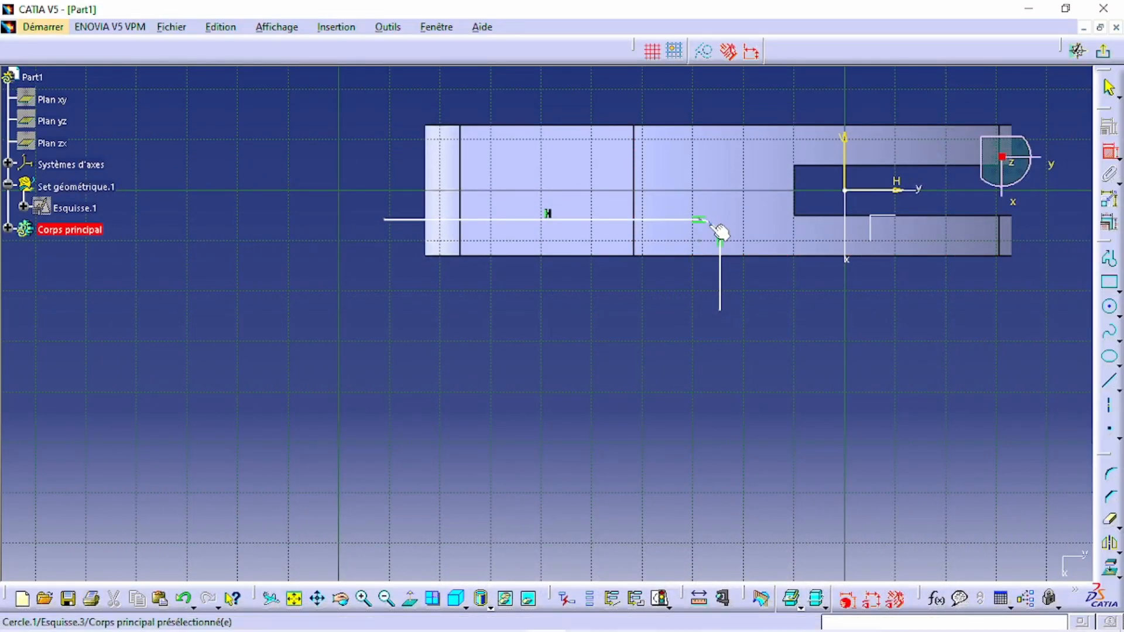
click(801, 108)
double_click(801, 100)
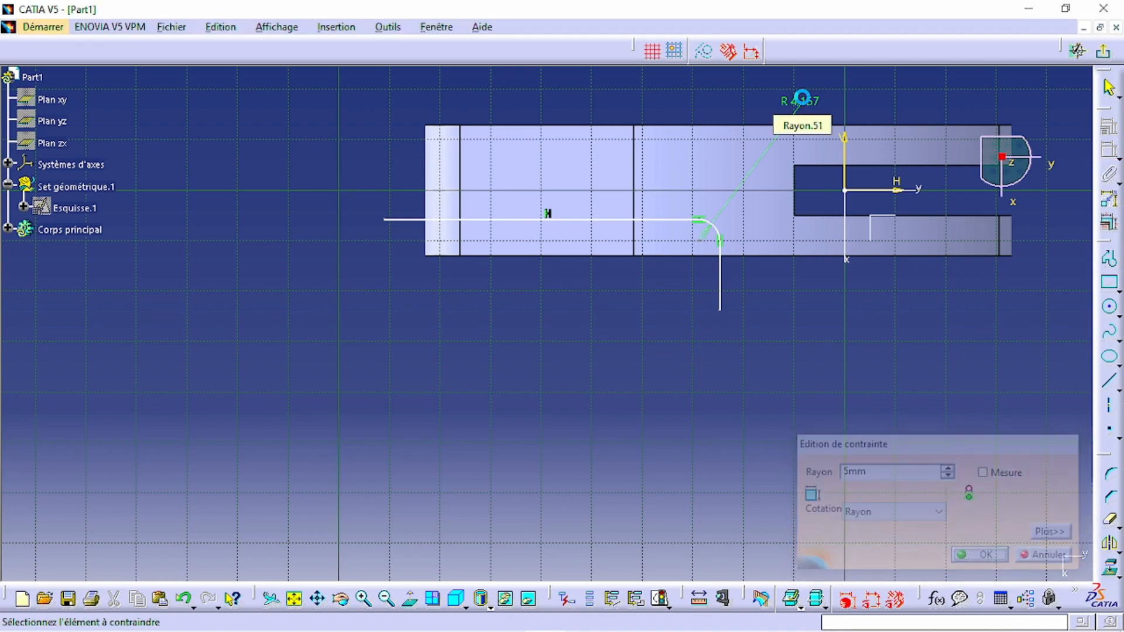
key(Return)
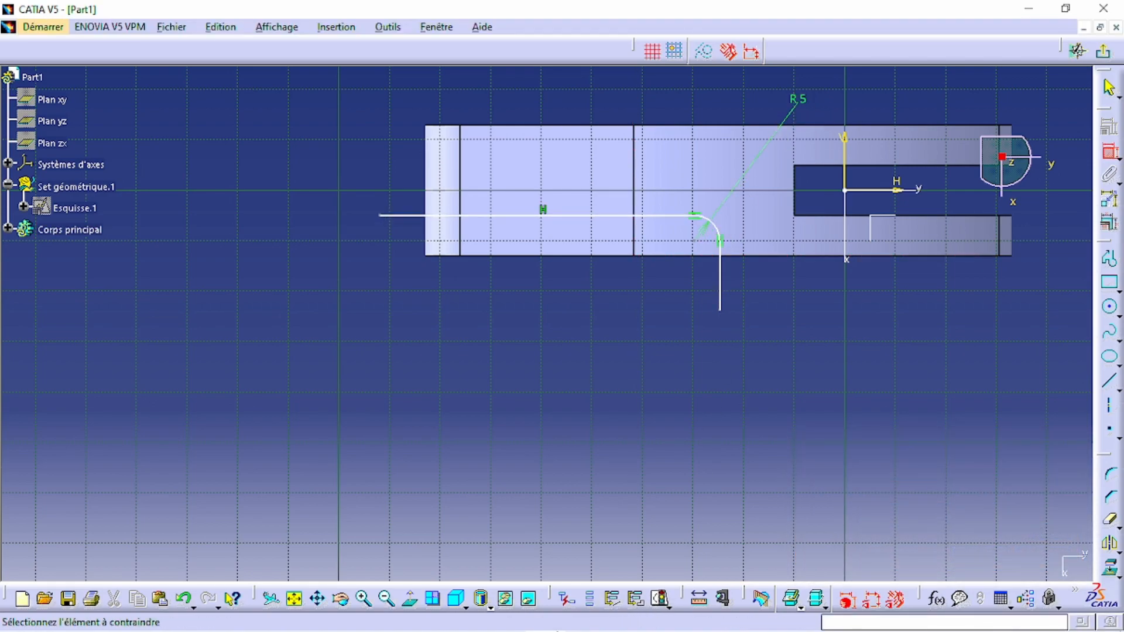
Check the handle length in the drawing and set the distance from the vertical line to the handle's end-radius axis to 47 mm.
click(584, 619)
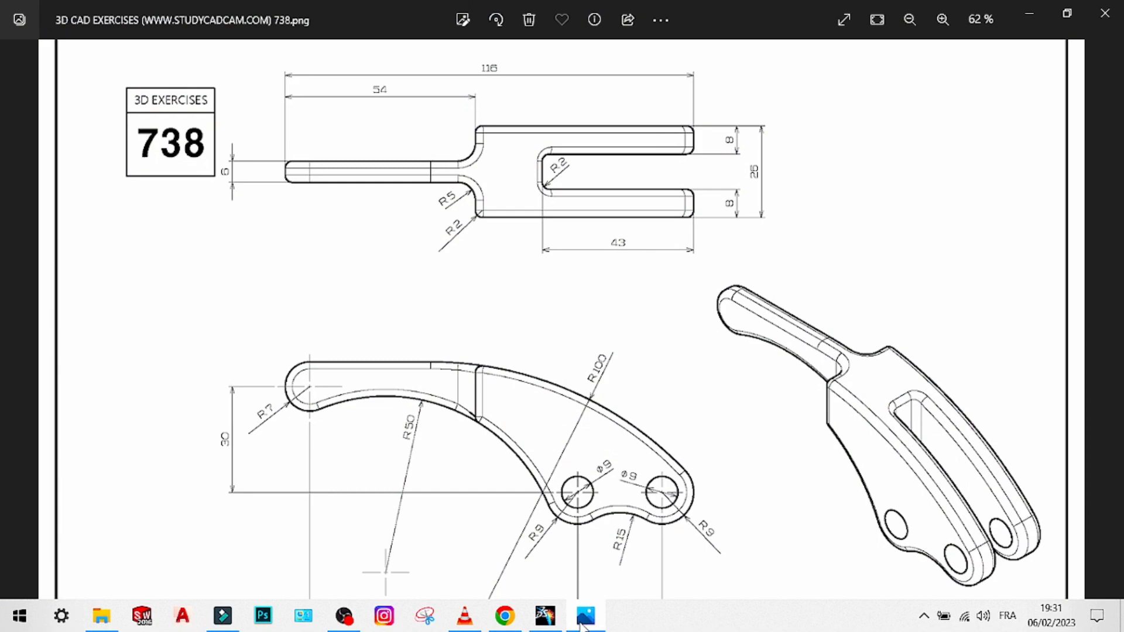
click(584, 616)
click(721, 291)
click(458, 241)
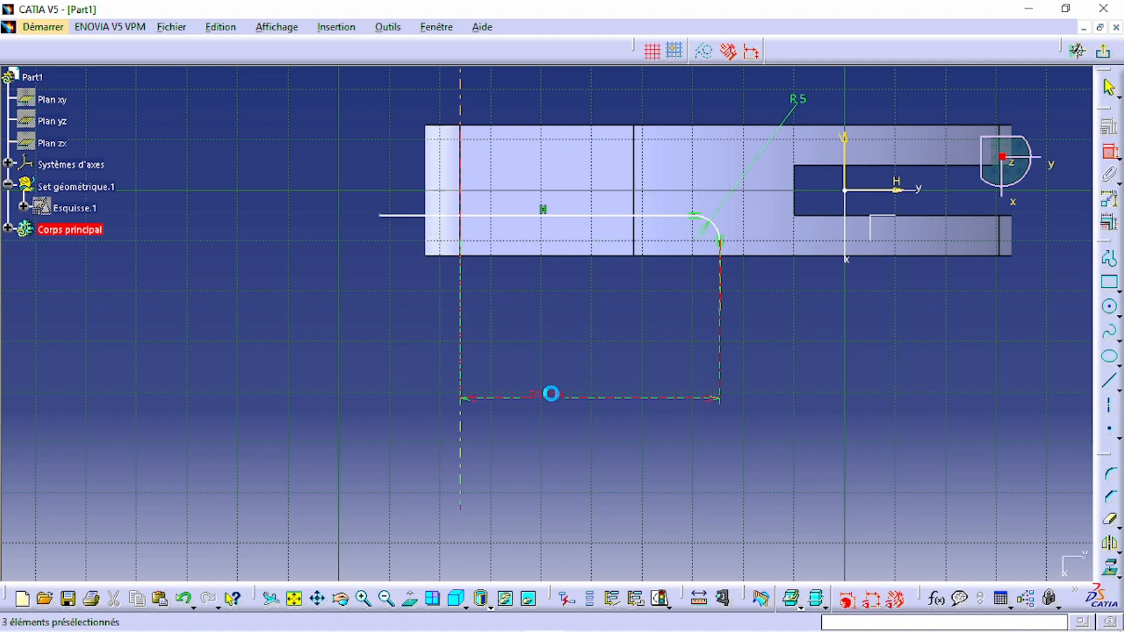
double_click(554, 396)
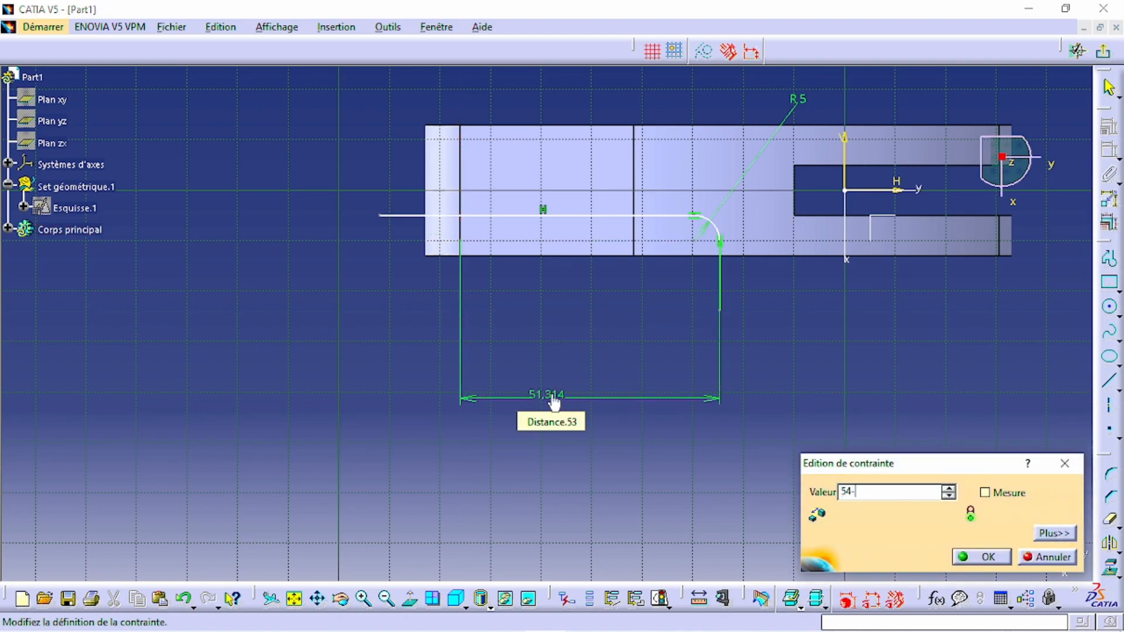
key(Return)
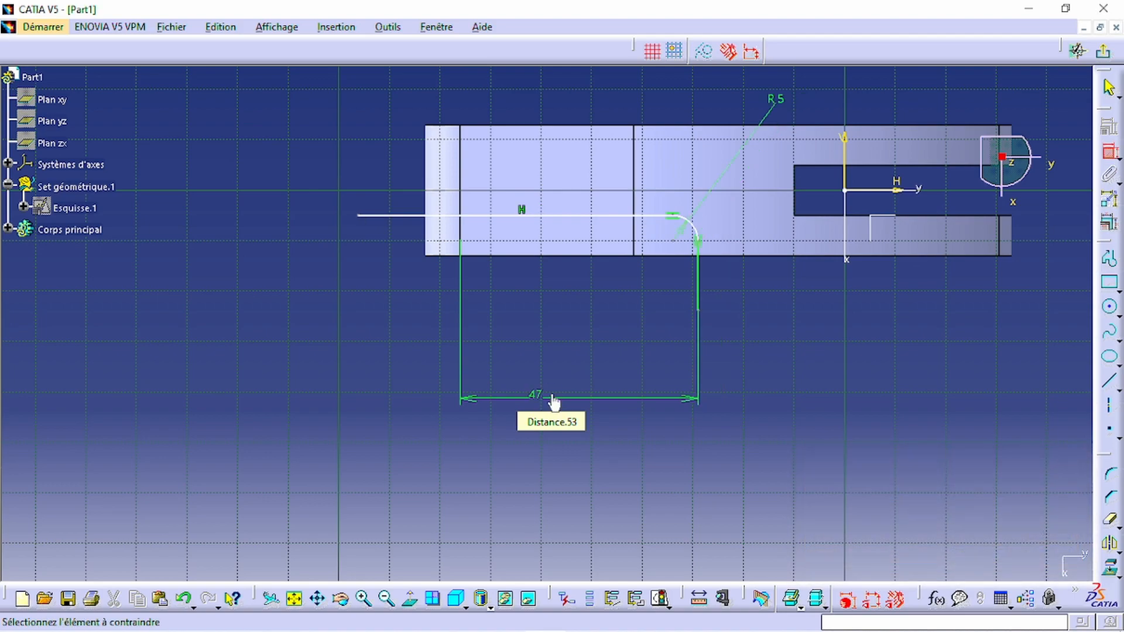
click(509, 221)
click(520, 254)
click(299, 216)
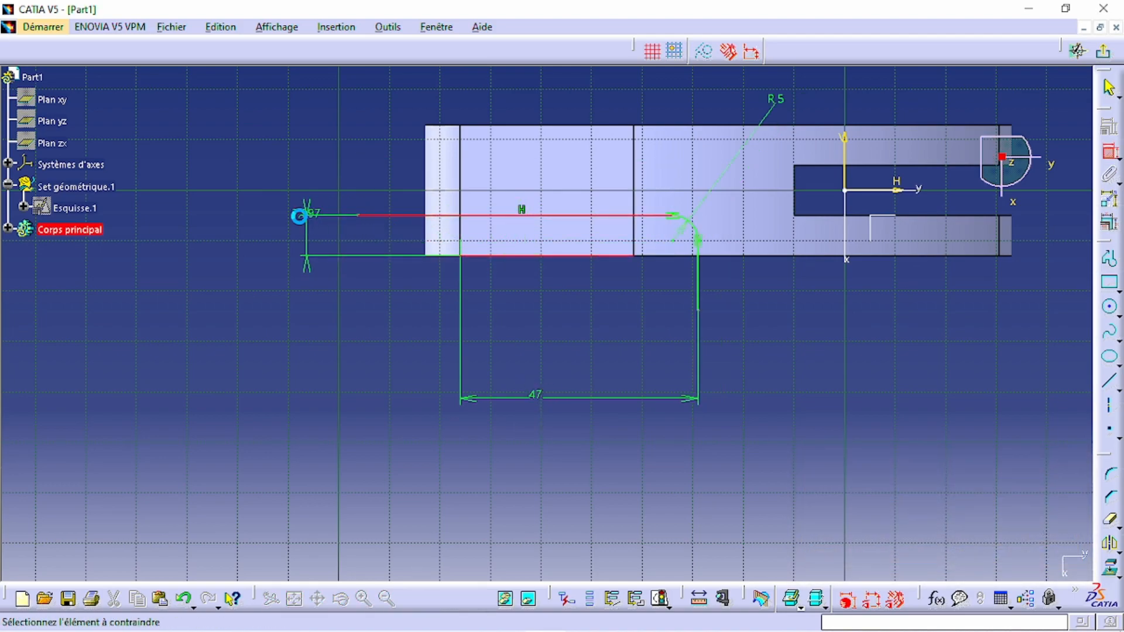
mouse_move(519, 624)
click(584, 621)
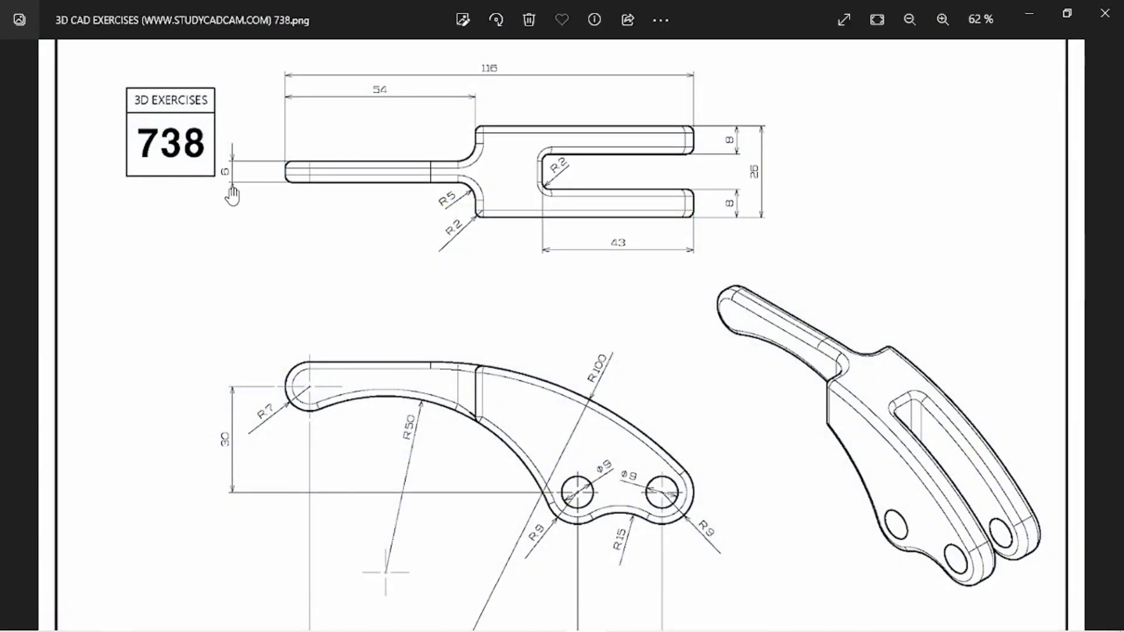
mouse_move(549, 612)
click(586, 620)
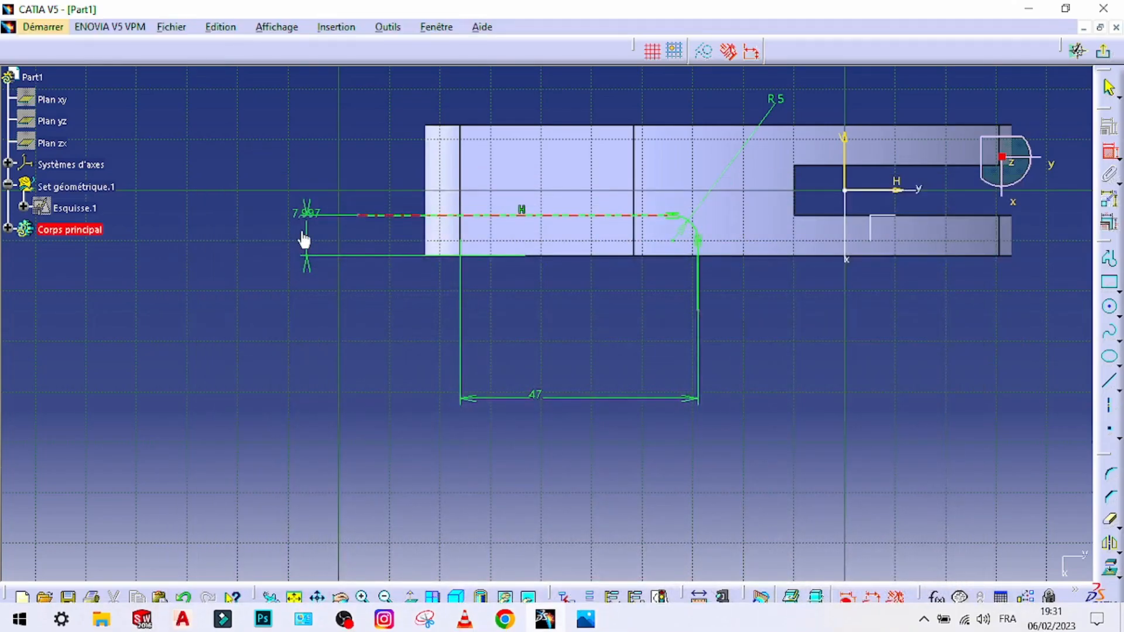
right_click(306, 212)
click(370, 546)
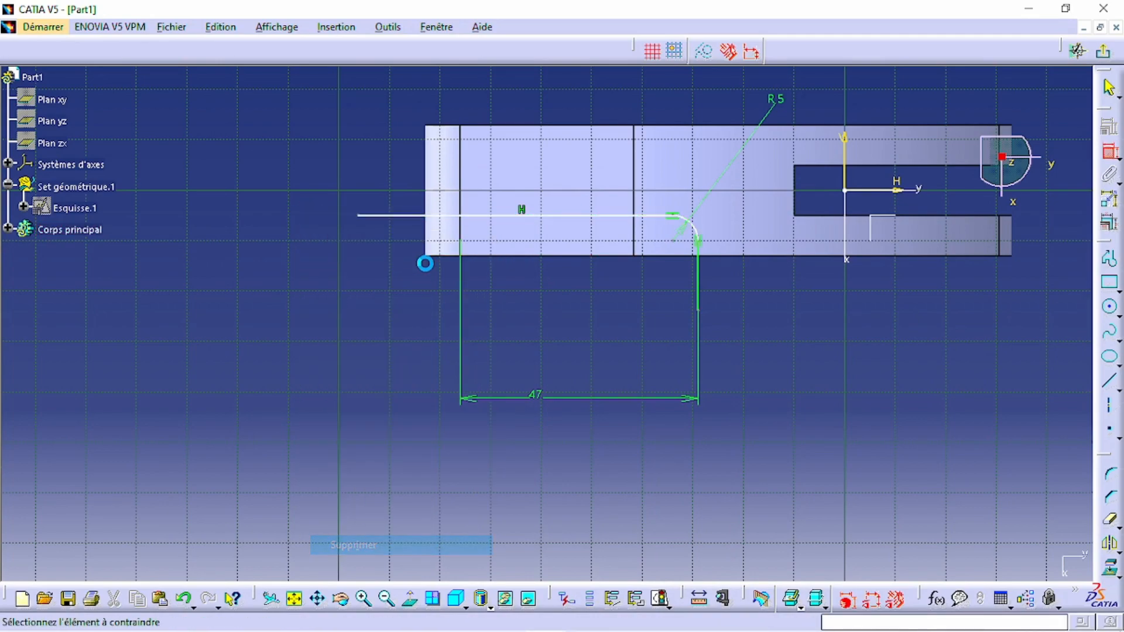
Set the distance between the profile's horizontal line and the sketch's H axis to 6/2 mm and exit the sketch.
click(427, 215)
click(889, 189)
click(251, 111)
double_click(257, 113)
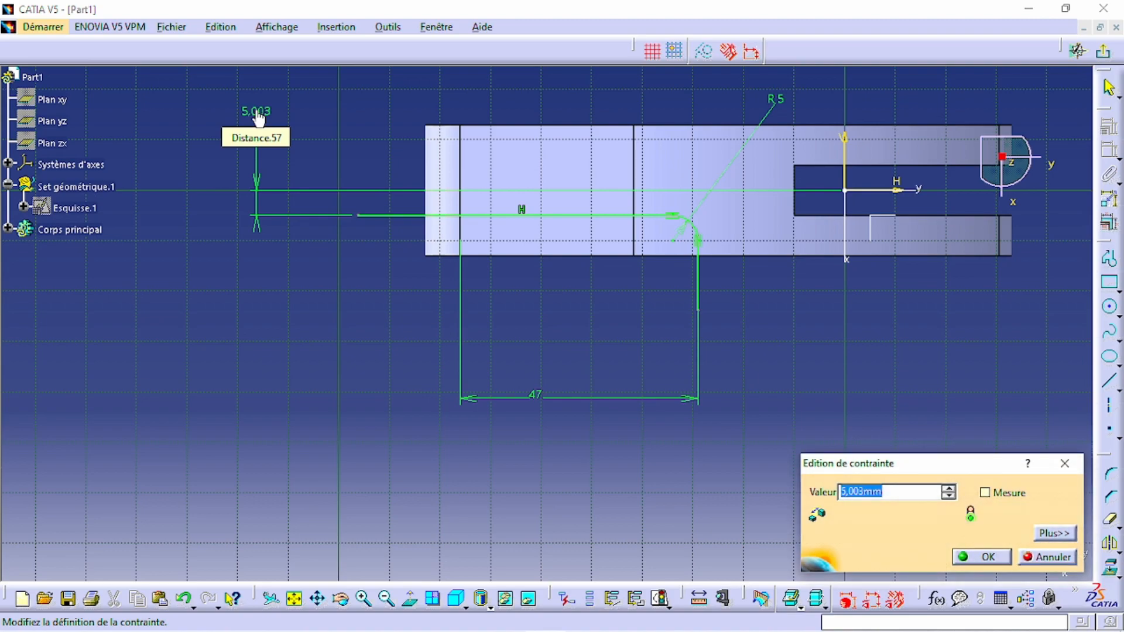
text(6/2)
key(Return)
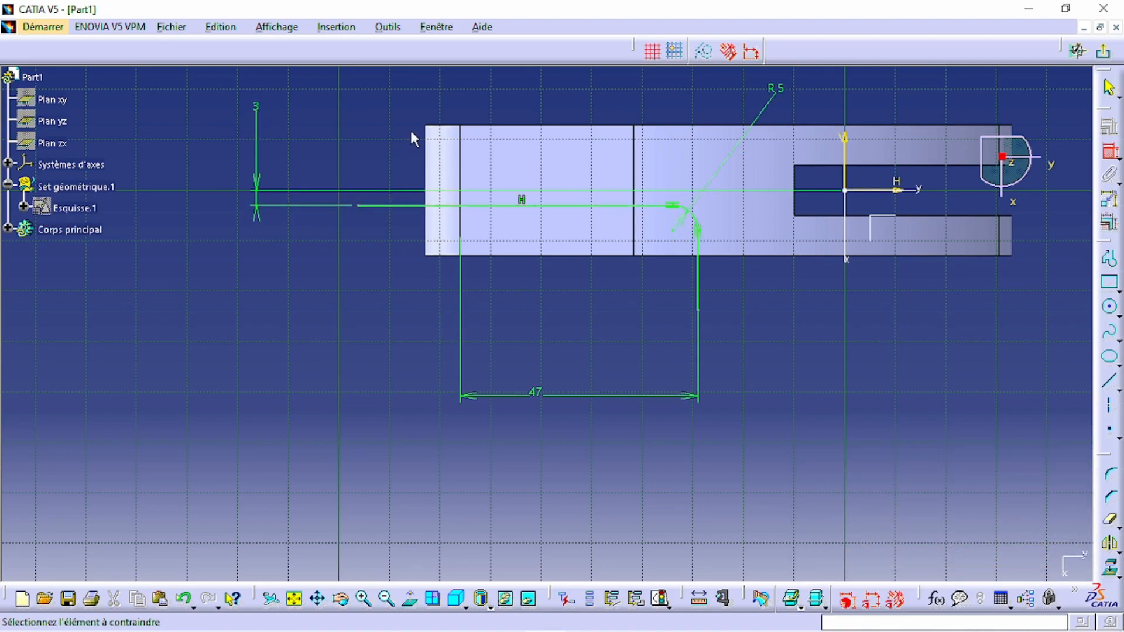
click(1110, 88)
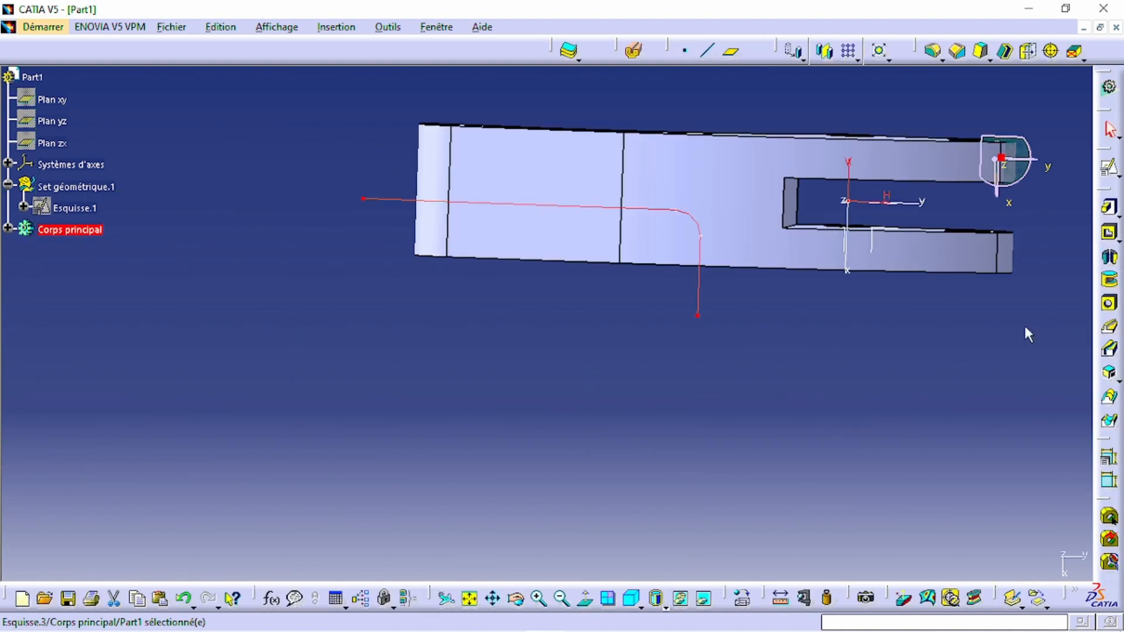
Cut one side of the handle with a 46 mm deep pocket from the open profile, with its direction reversed.
click(1110, 233)
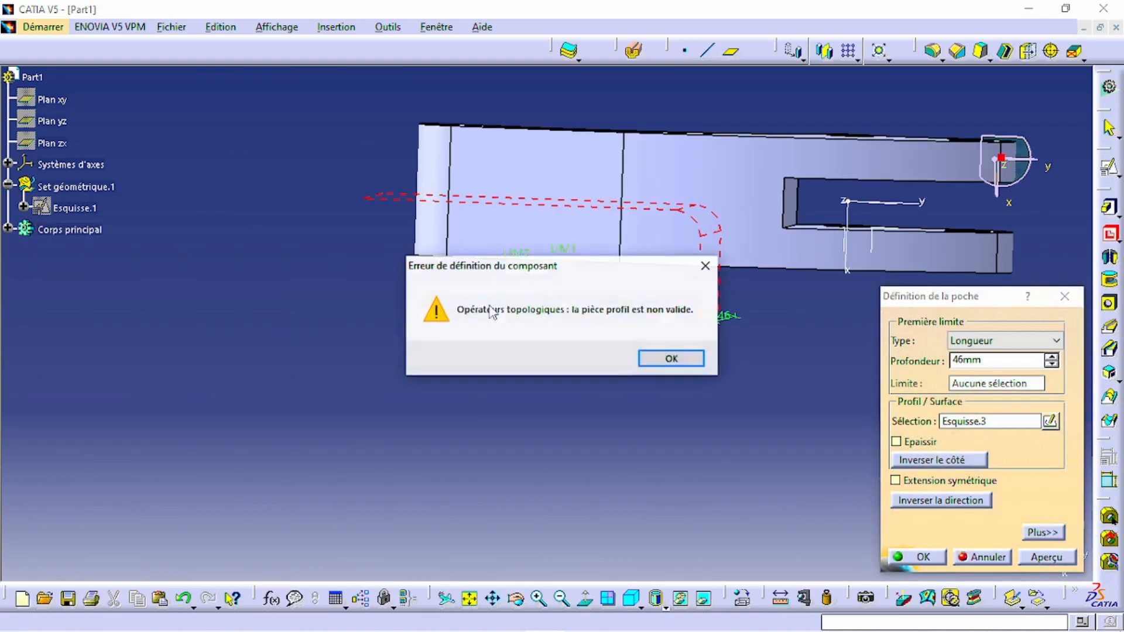
click(671, 359)
middle_drag(710, 544, 740, 438)
click(949, 501)
middle_drag(725, 391, 731, 351)
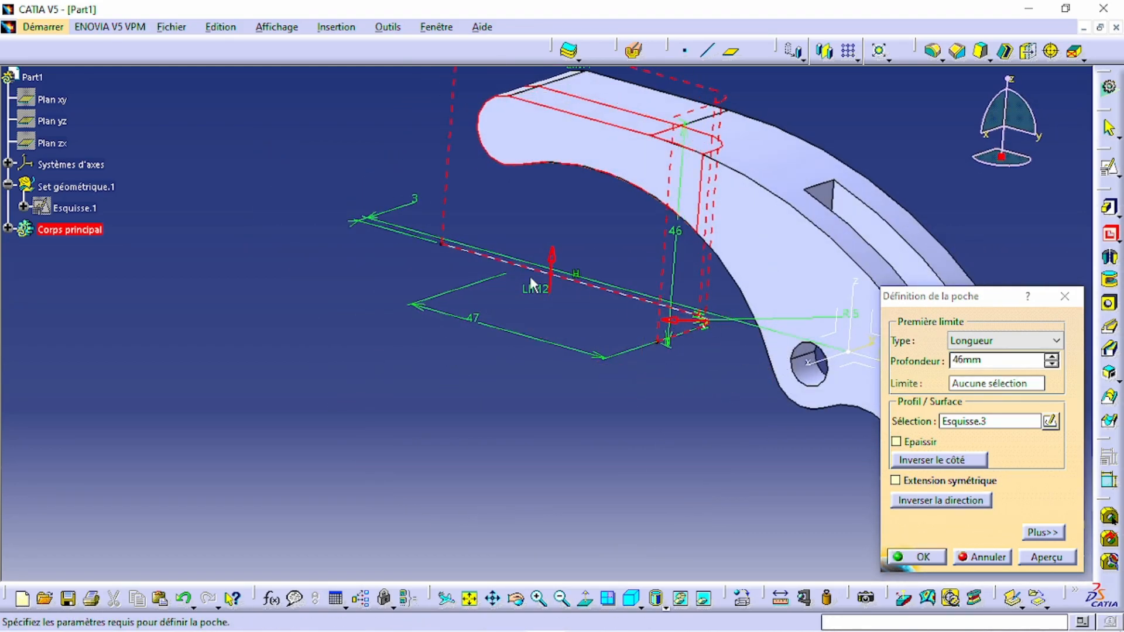
click(936, 560)
middle_drag(655, 384, 161, 243)
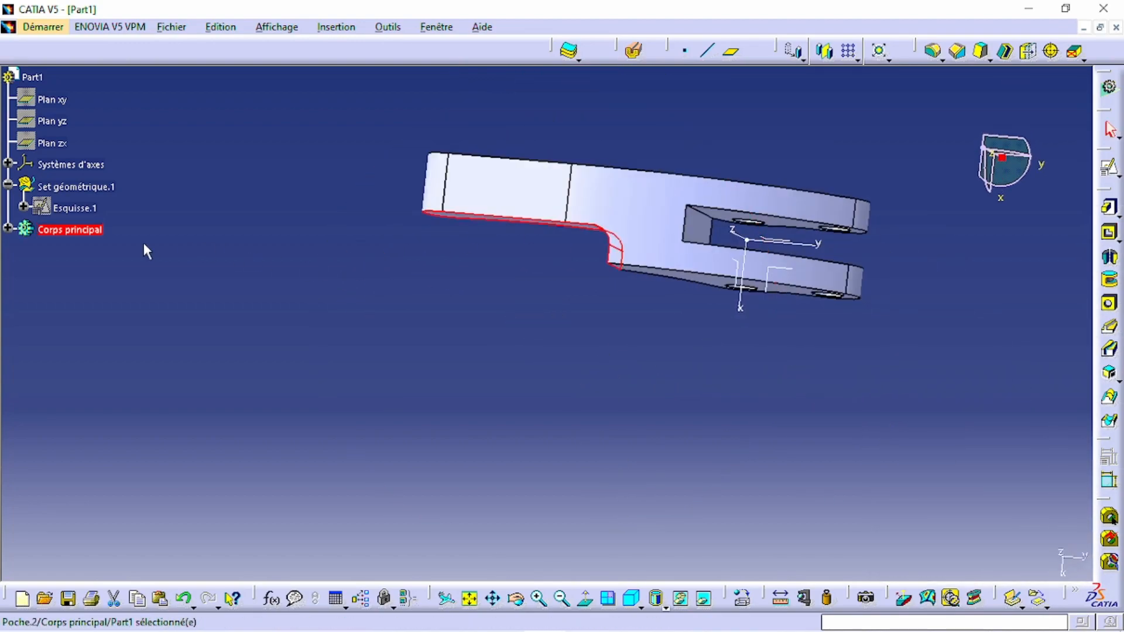
Mirror the handle-side pocket about the YZ plane of the absolute axis system to thin the opposite side.
click(7, 229)
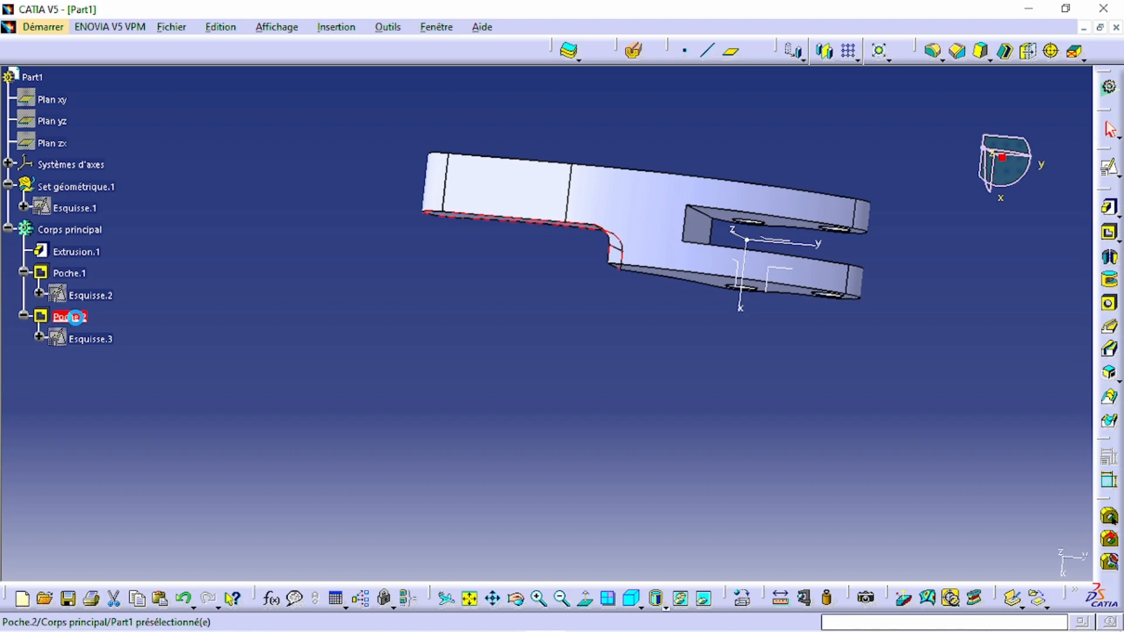
click(826, 51)
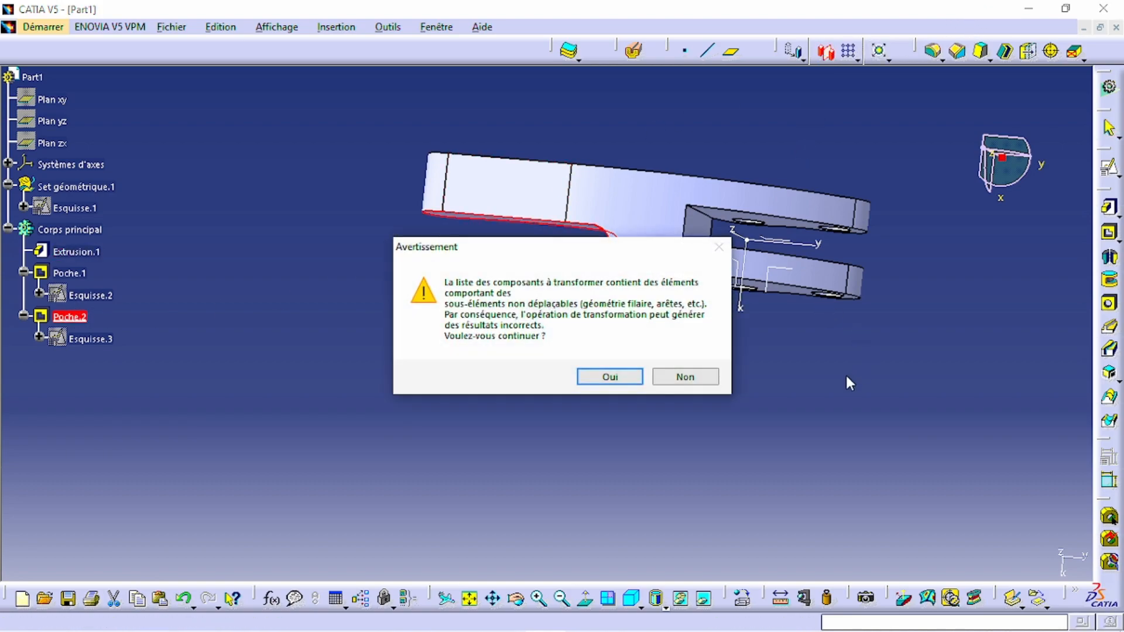
click(611, 376)
middle_drag(640, 371, 631, 226)
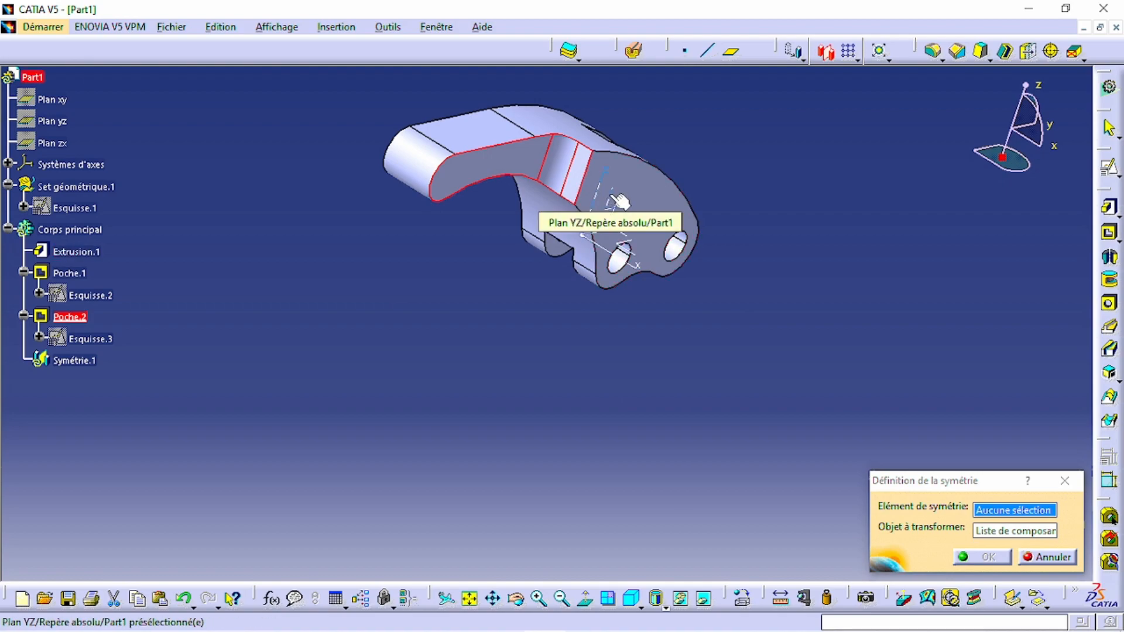
click(621, 202)
click(964, 559)
middle_drag(652, 328, 492, 375)
middle_drag(731, 379, 668, 462)
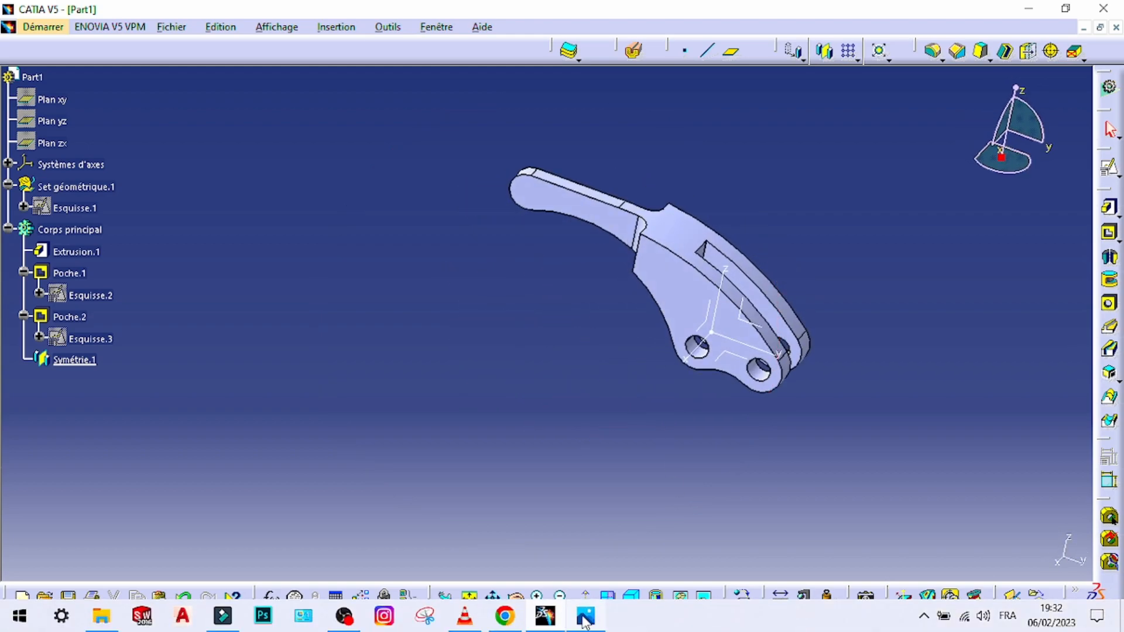
Check the drawing and fillet the slot's two inner corner edges and the two outer shoulder edges with the 2 mm radius.
click(584, 618)
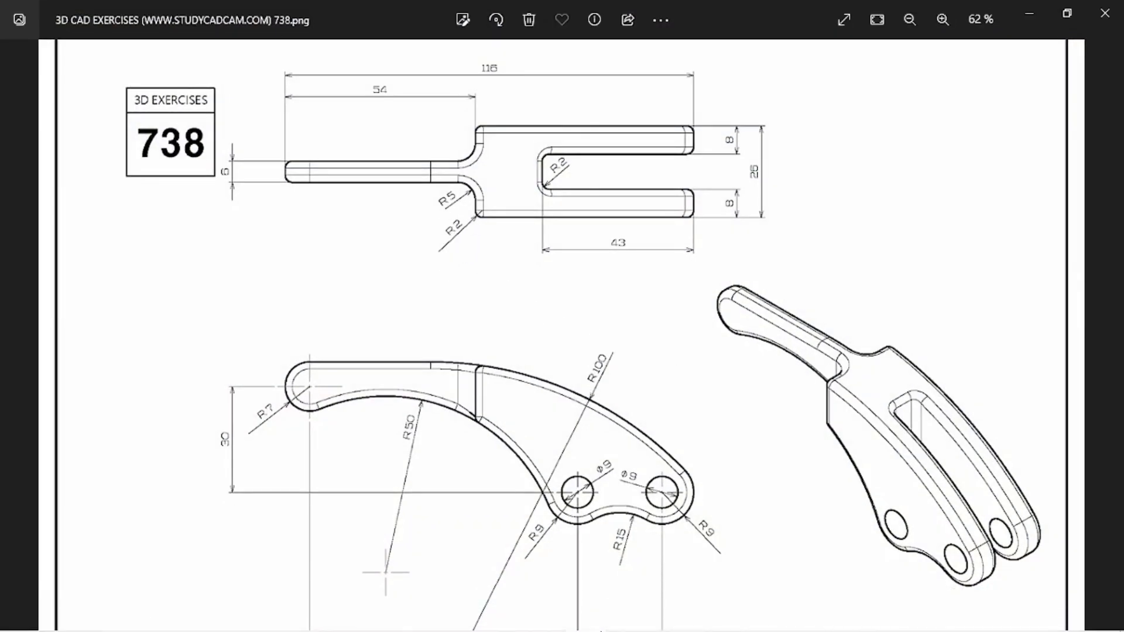
click(586, 618)
mouse_move(682, 226)
middle_down()
mouse_move(690, 218)
mouse_move(698, 234)
middle_up()
click(719, 181)
middle_drag(719, 180, 791, 298)
middle_drag(787, 463, 627, 234)
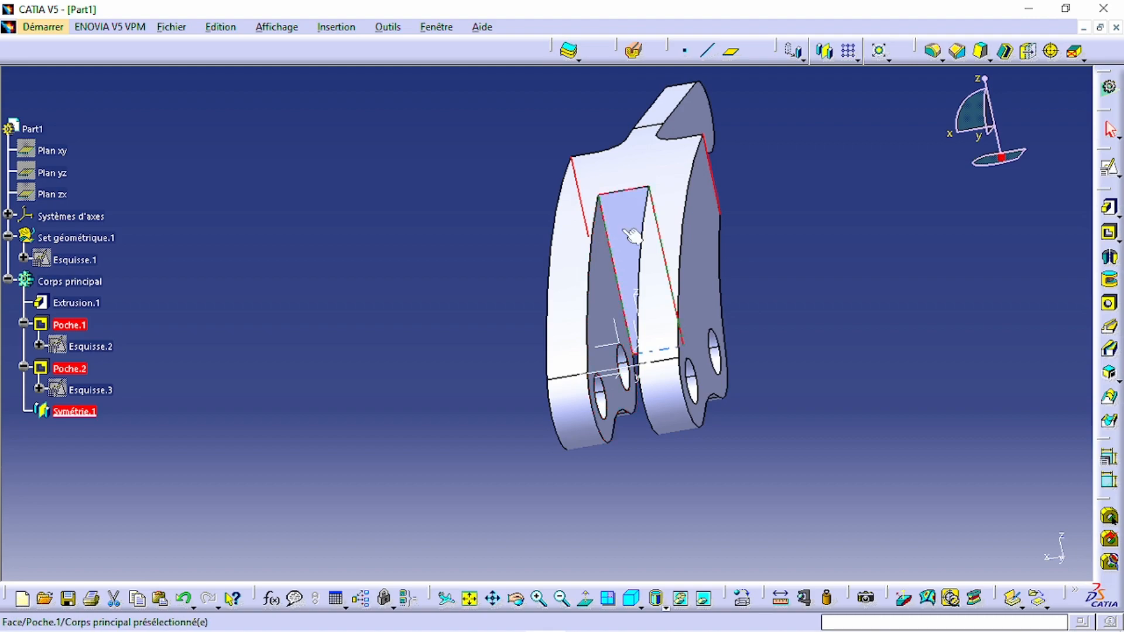
middle_drag(641, 272, 970, 89)
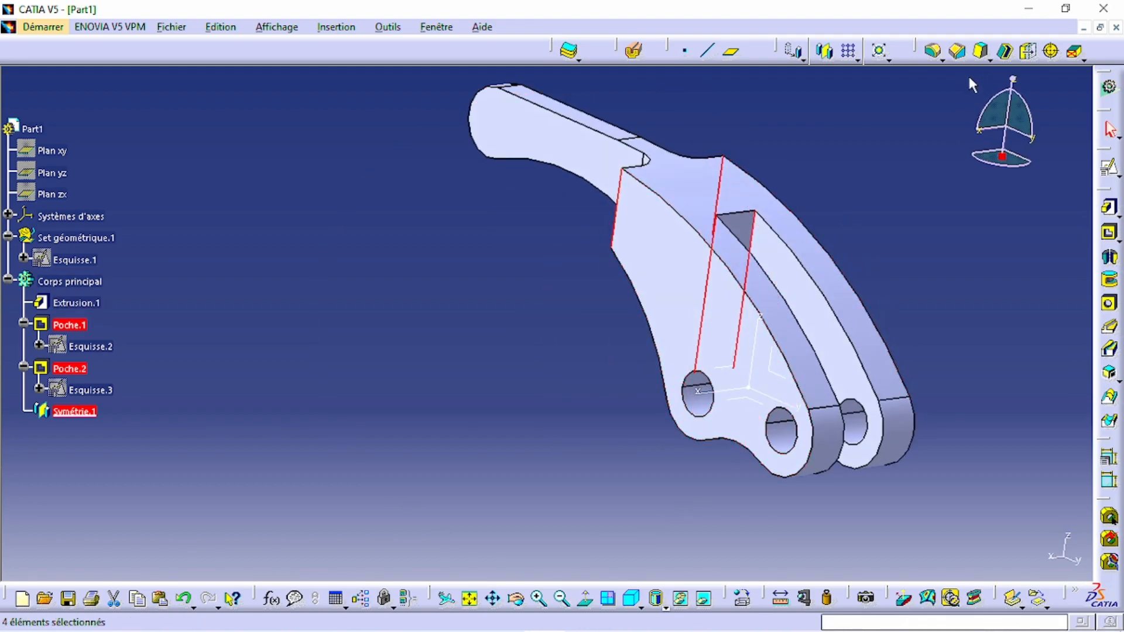
click(933, 52)
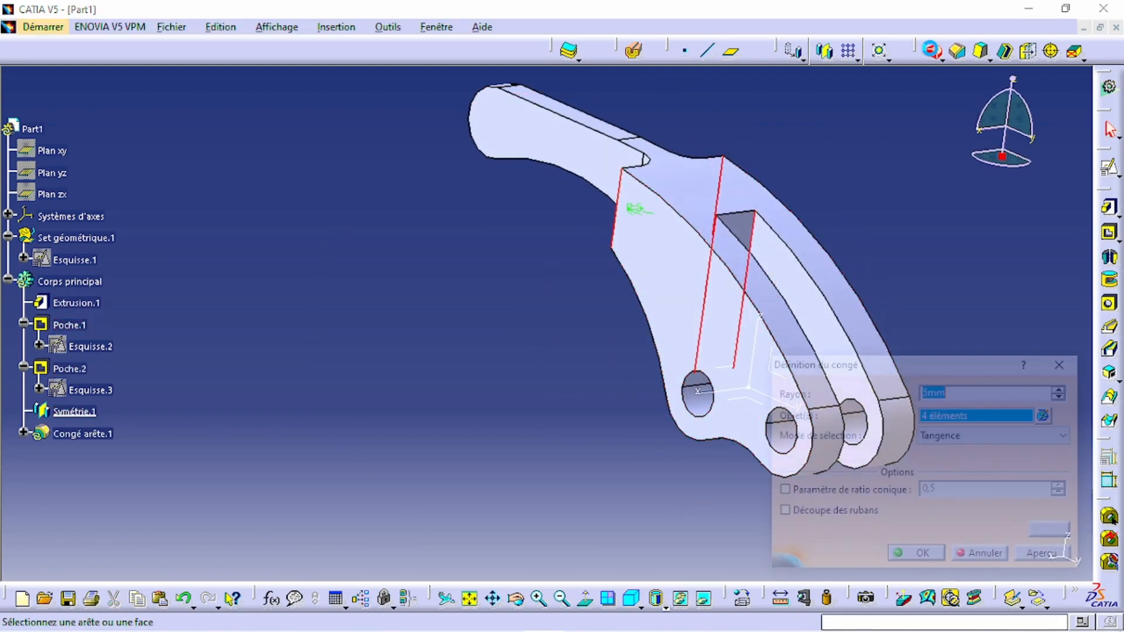
key(Return)
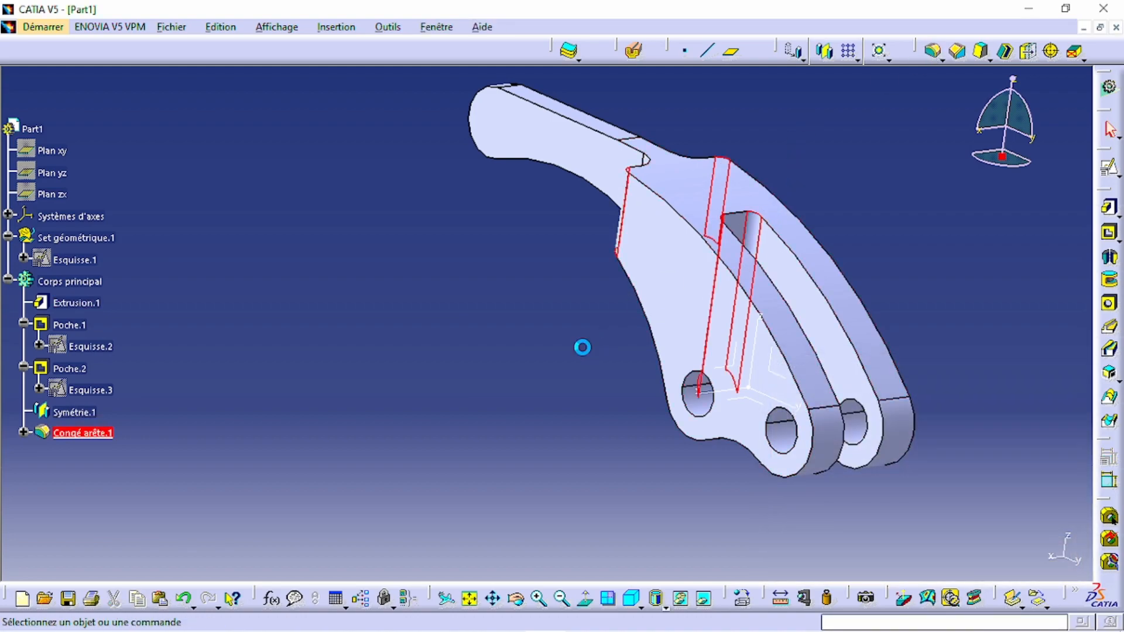
Inspect the filleted lever from several angles and compare it with the exercise drawing.
middle_drag(503, 311, 556, 279)
middle_drag(806, 414, 742, 444)
middle_drag(372, 366, 414, 381)
mouse_move(534, 472)
middle_down()
mouse_move(478, 432)
mouse_move(364, 432)
mouse_move(462, 448)
mouse_move(445, 468)
middle_up()
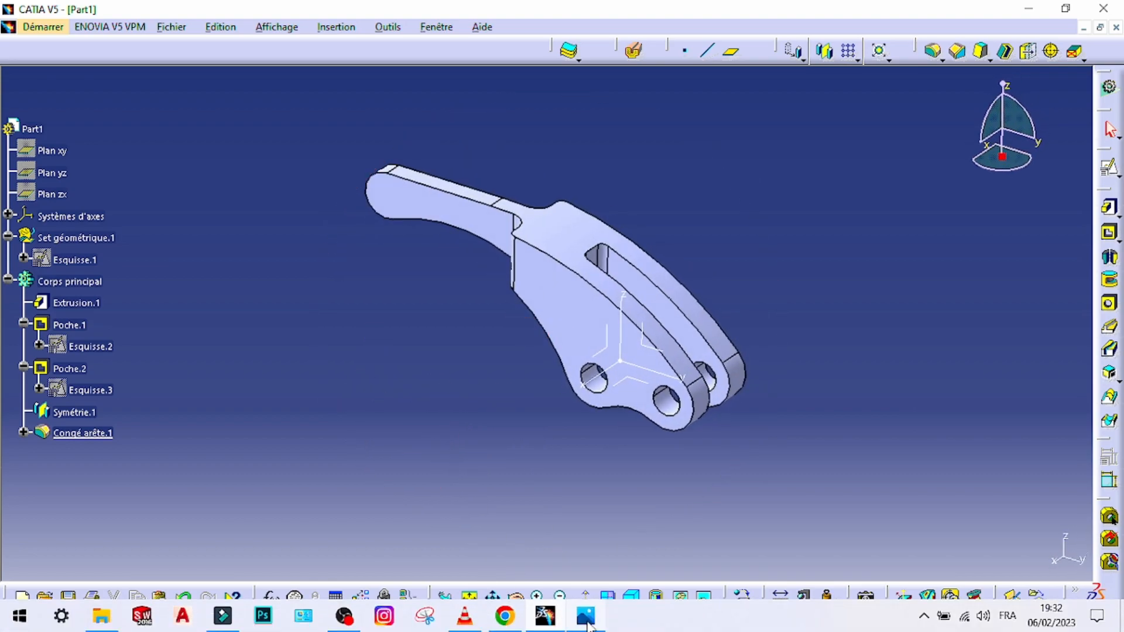
click(586, 616)
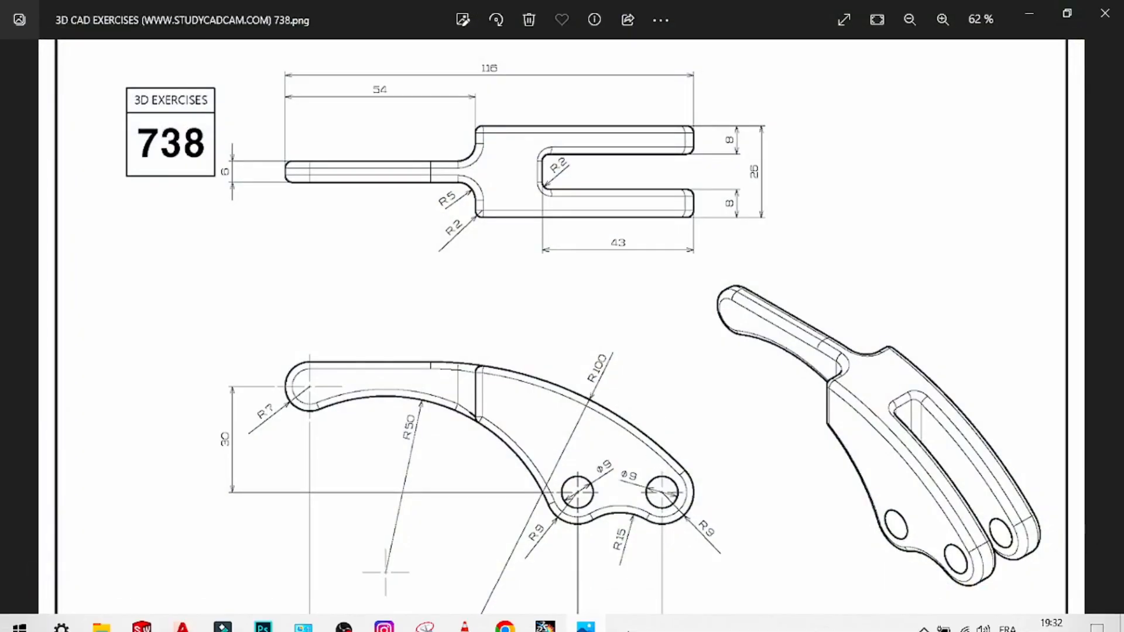
click(585, 616)
mouse_move(557, 417)
middle_down()
mouse_move(562, 444)
mouse_move(553, 389)
middle_up()
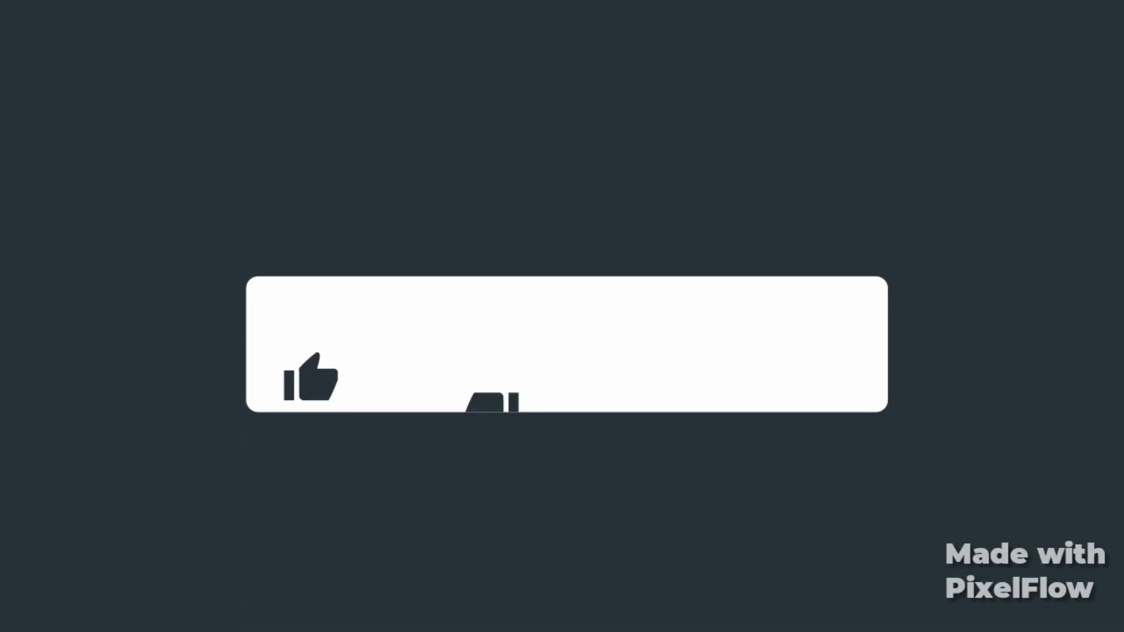